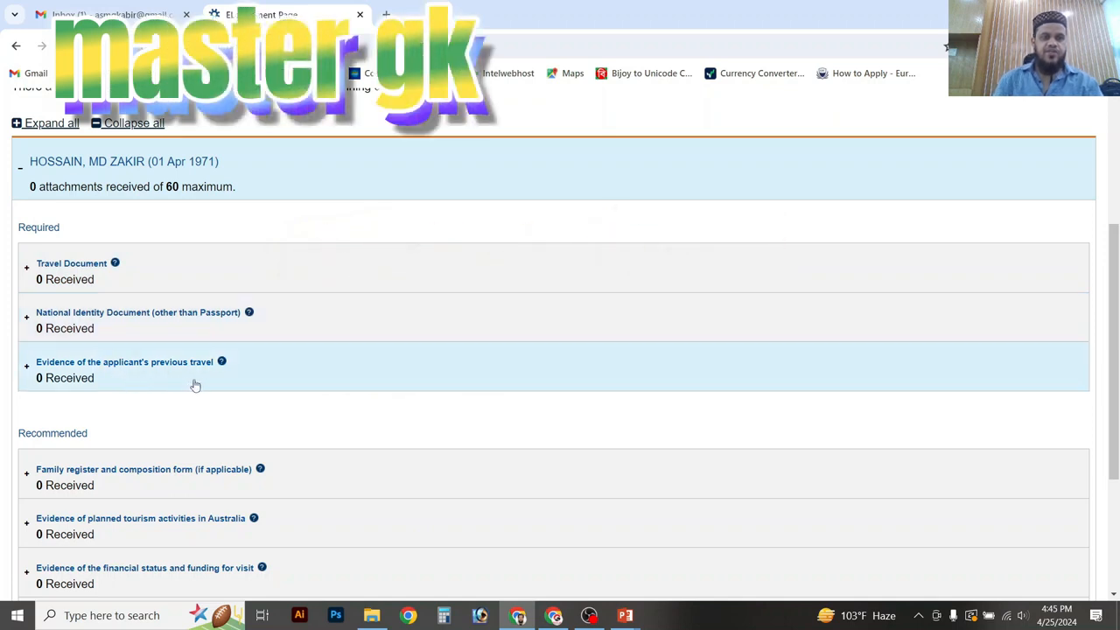
# Under Travel Document, attach the Passport Main Page JPG from the "1) Passport NID" folder with document type Passport
pyautogui.click(148, 274)
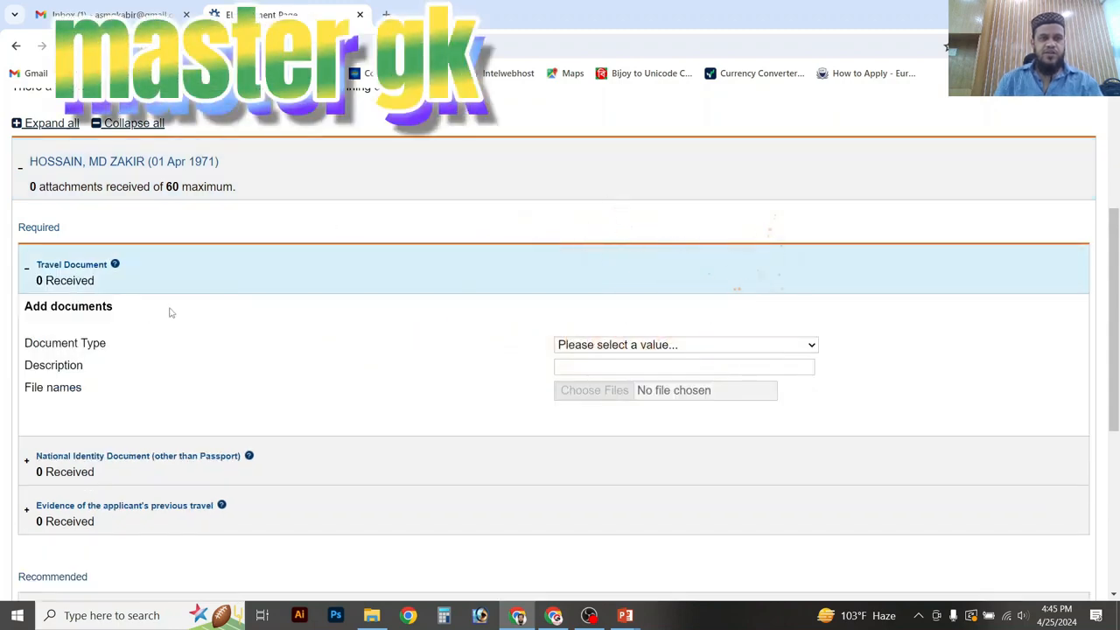
pyautogui.click(641, 350)
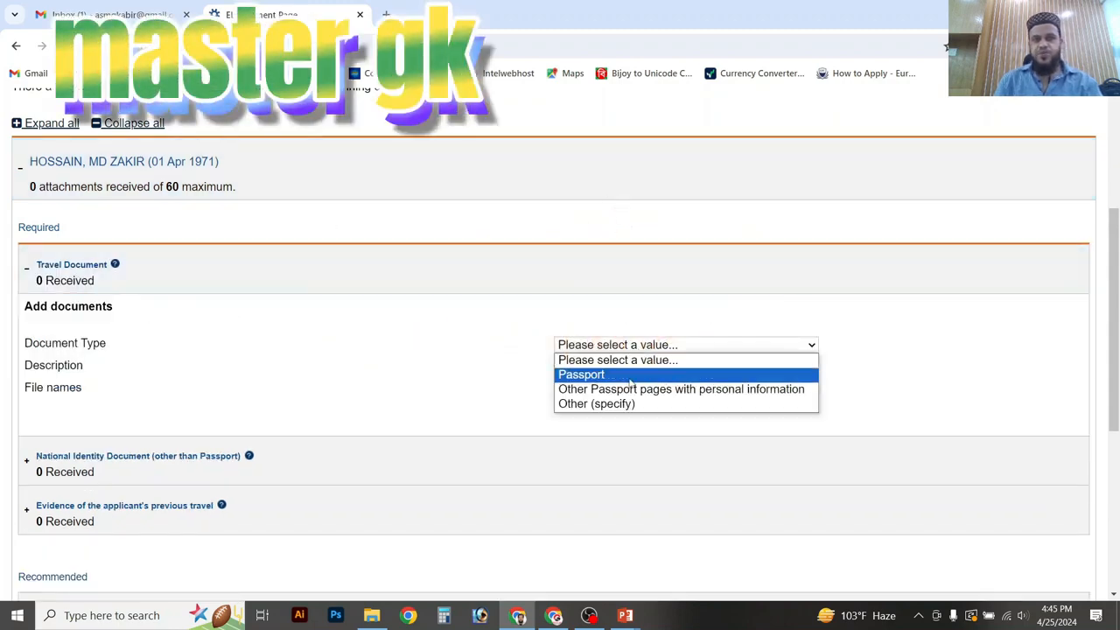
pyautogui.click(629, 376)
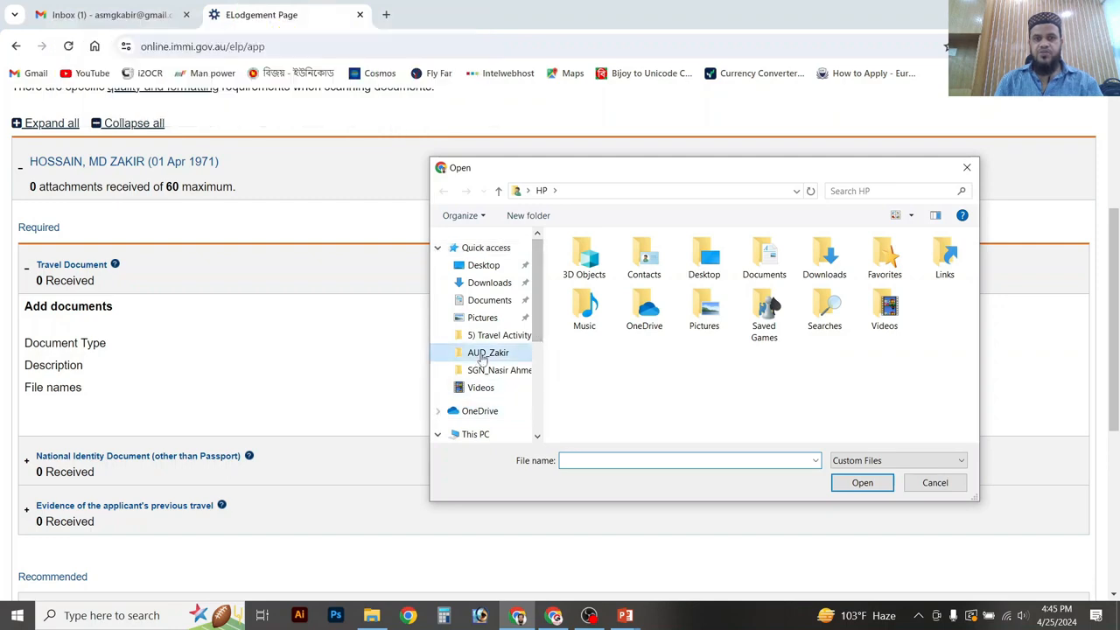
pyautogui.click(481, 354)
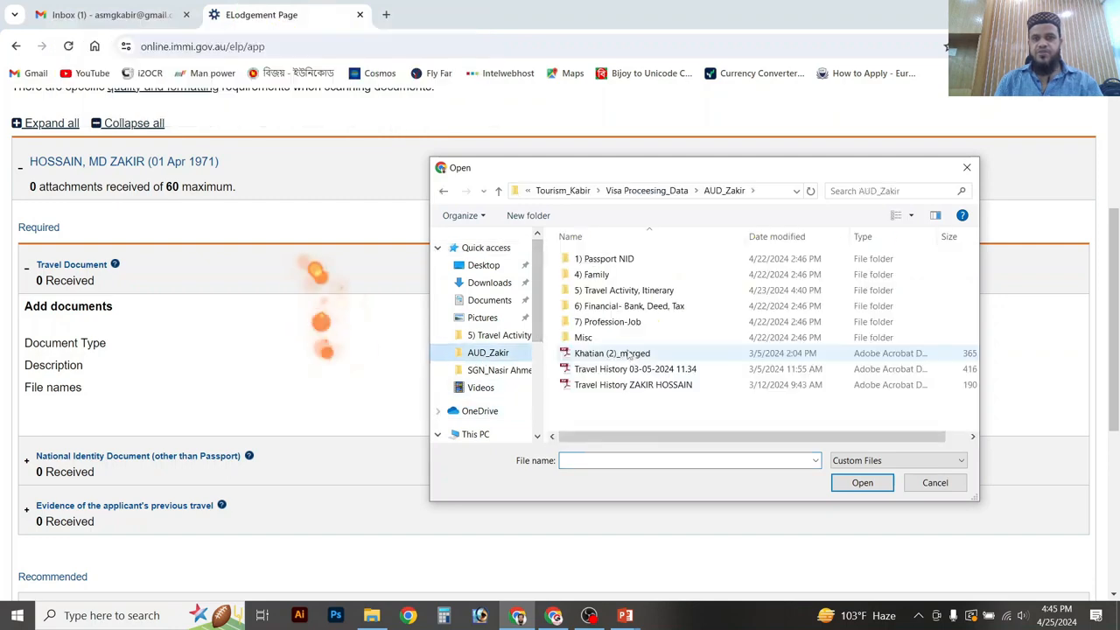
pyautogui.doubleClick(612, 259)
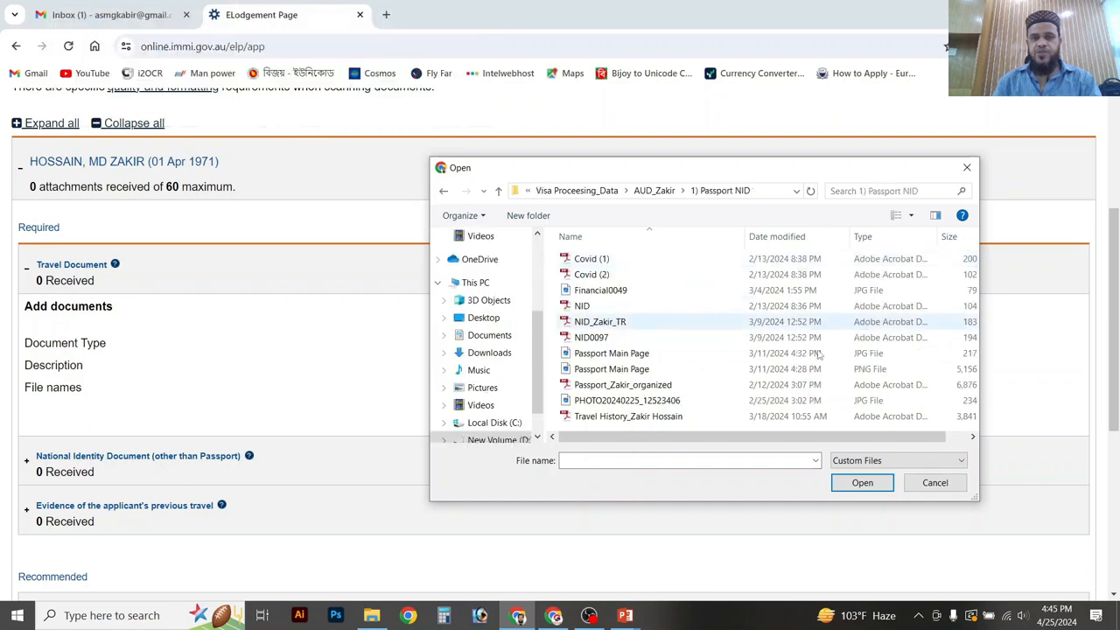
pyautogui.click(612, 355)
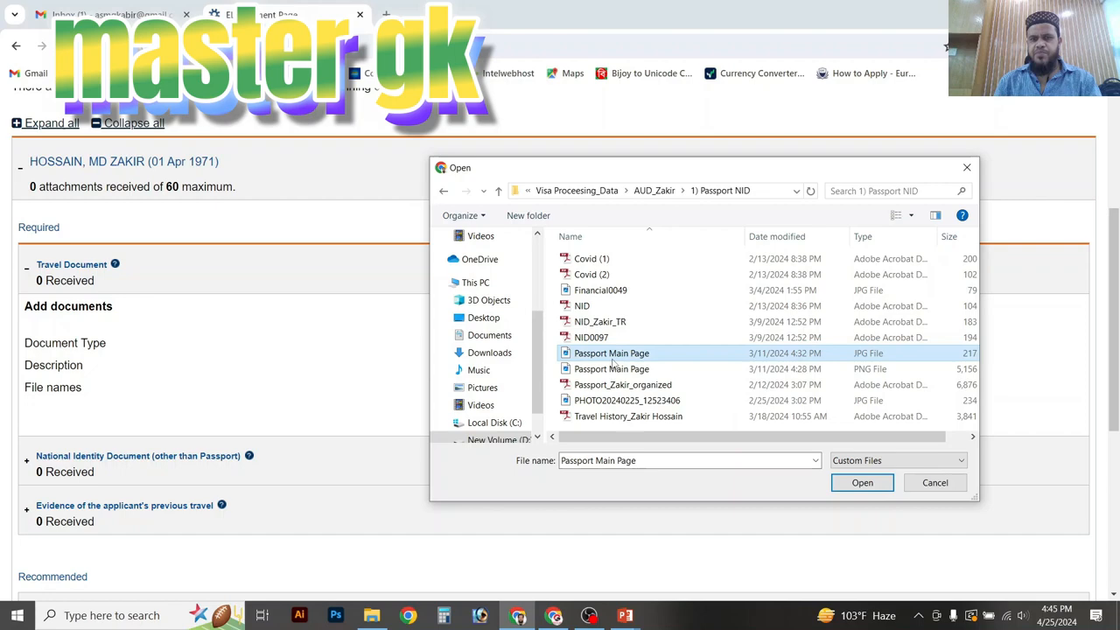
pyautogui.click(862, 483)
pyautogui.click(869, 448)
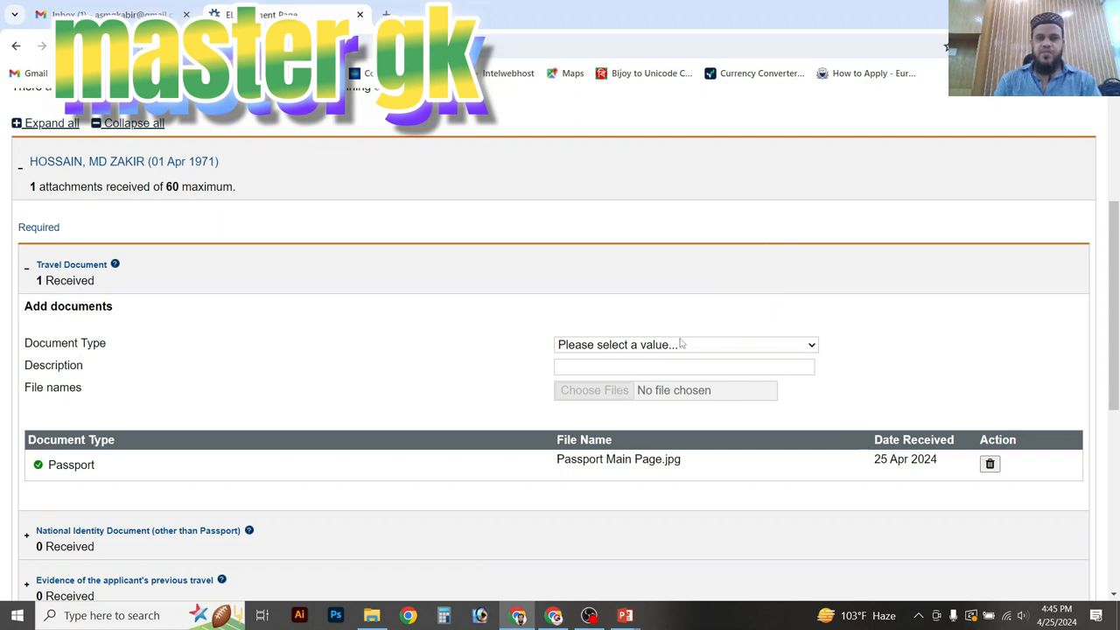
# Attach PHOTO20240225_12523406.jpg under Travel Document as type Other (specify) with the description "Photo"
pyautogui.click(678, 348)
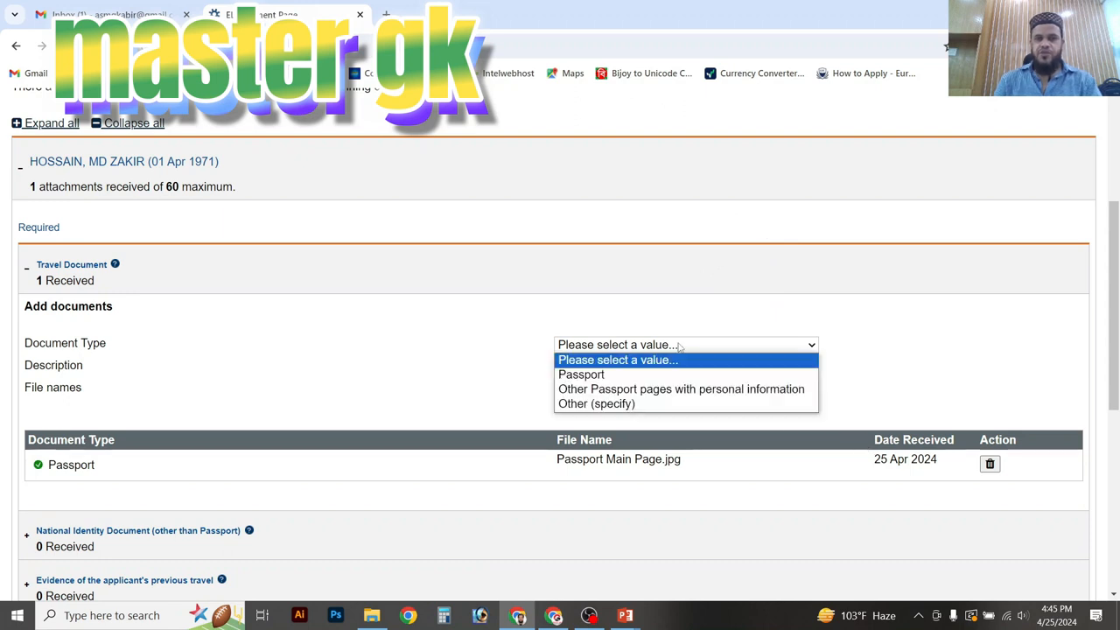
pyautogui.click(644, 404)
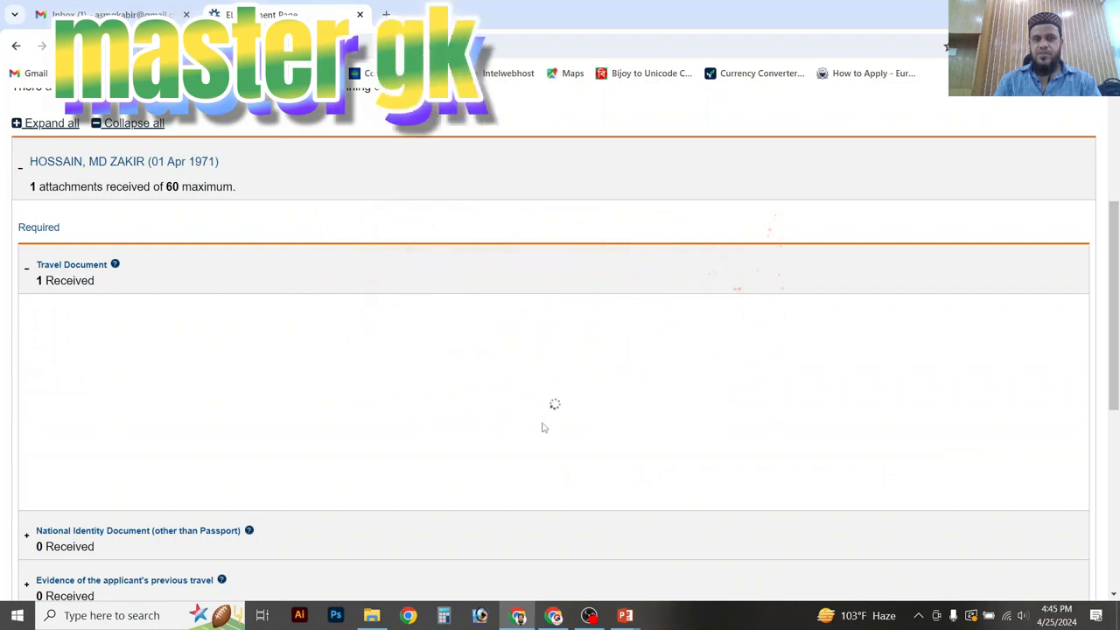
pyautogui.click(597, 391)
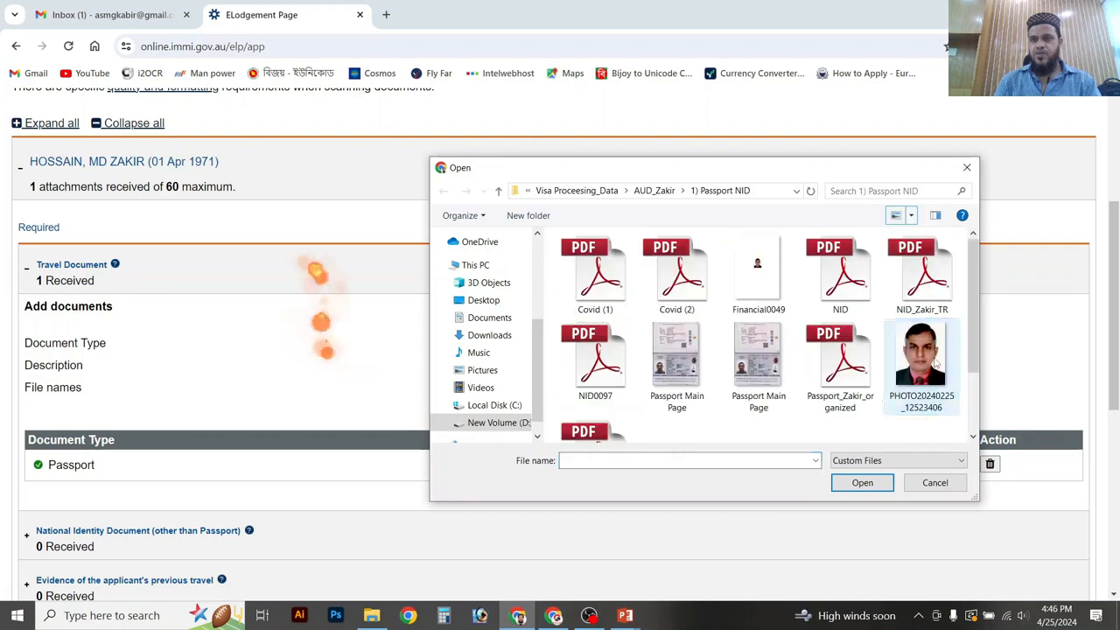
pyautogui.click(923, 368)
pyautogui.click(865, 485)
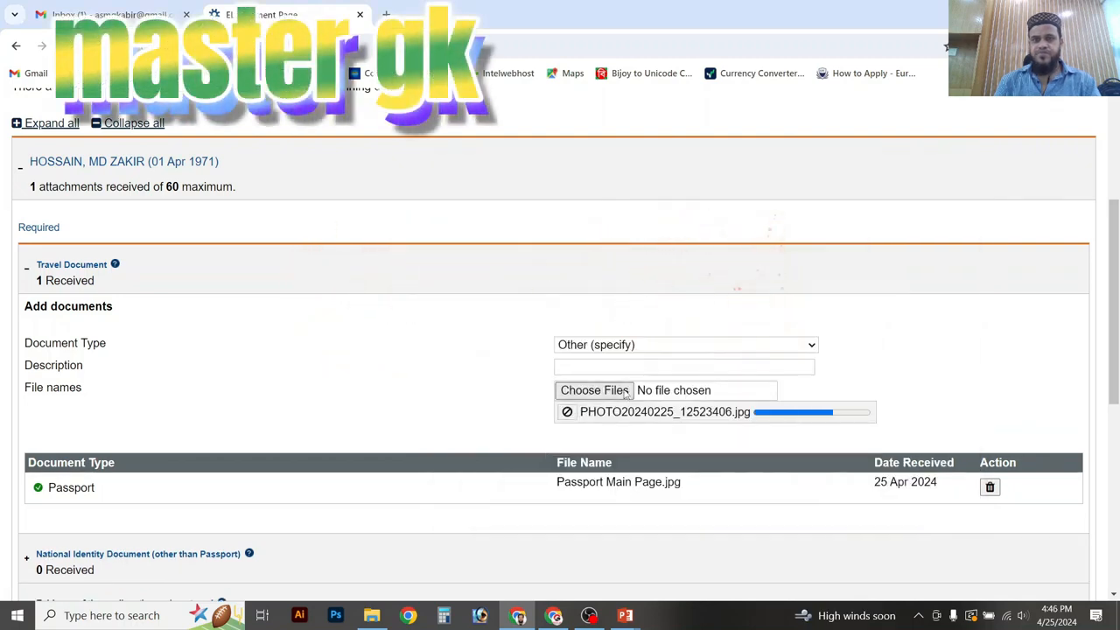
pyautogui.click(614, 369)
# Under National Identity Document, attach NID.pdf with the description "Original NID Scan Copy"
pyautogui.scroll(-1, 427, 357)
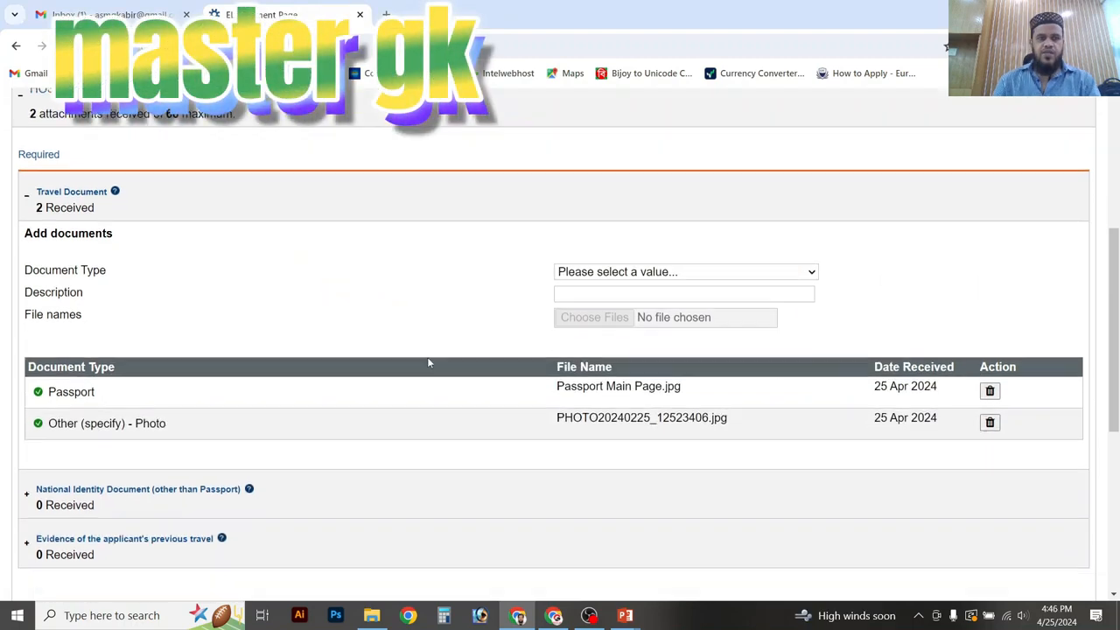
pyautogui.scroll(-1, 261, 418)
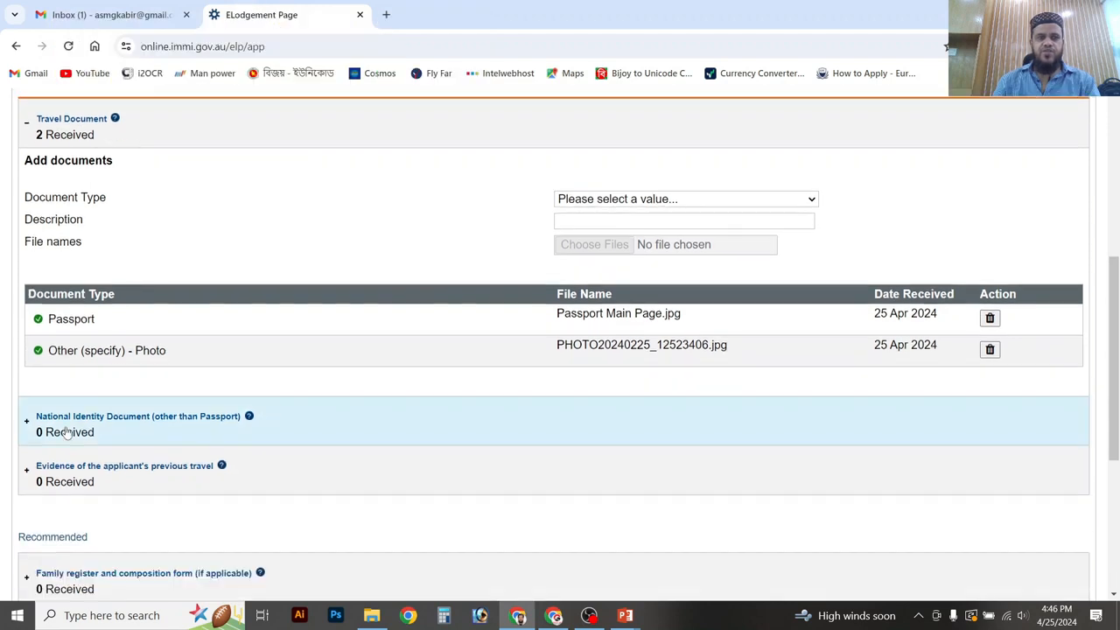
pyautogui.click(277, 428)
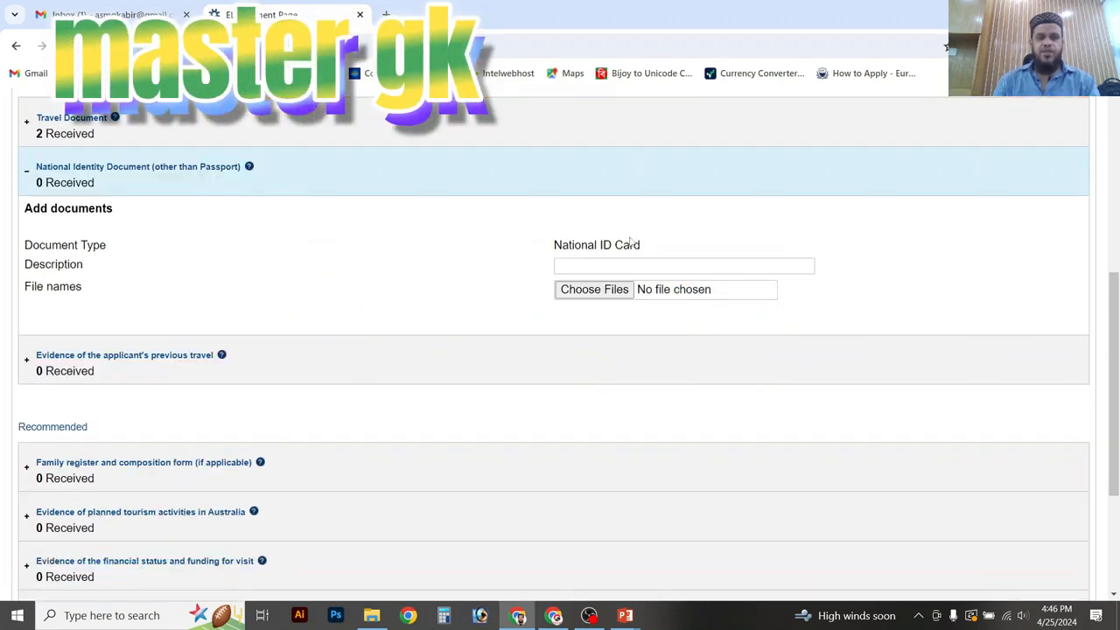
pyautogui.click(606, 297)
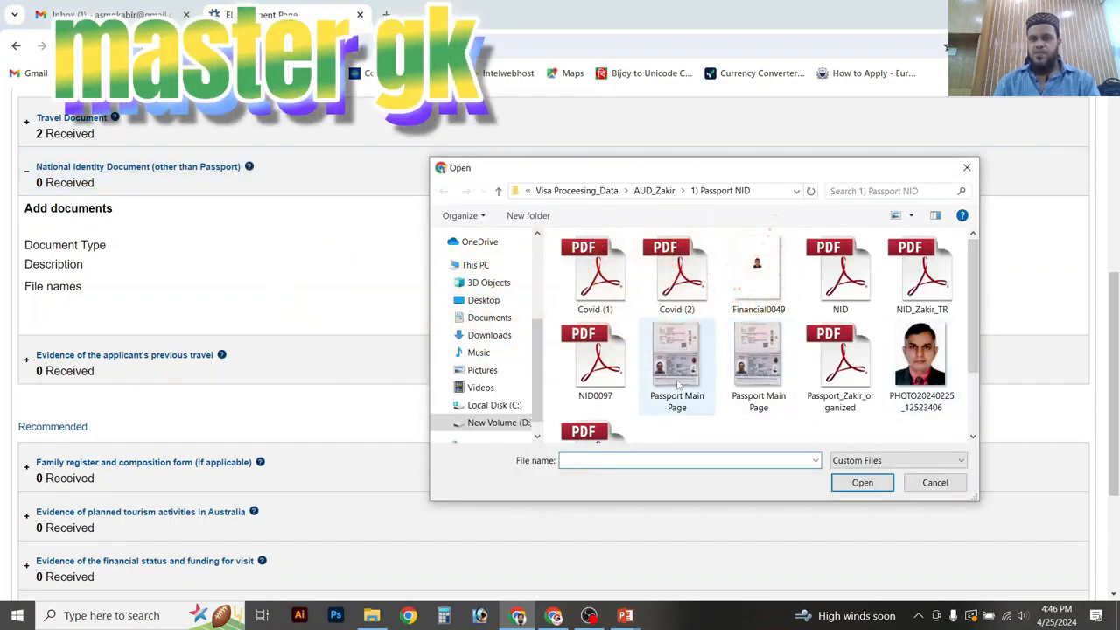
pyautogui.click(854, 278)
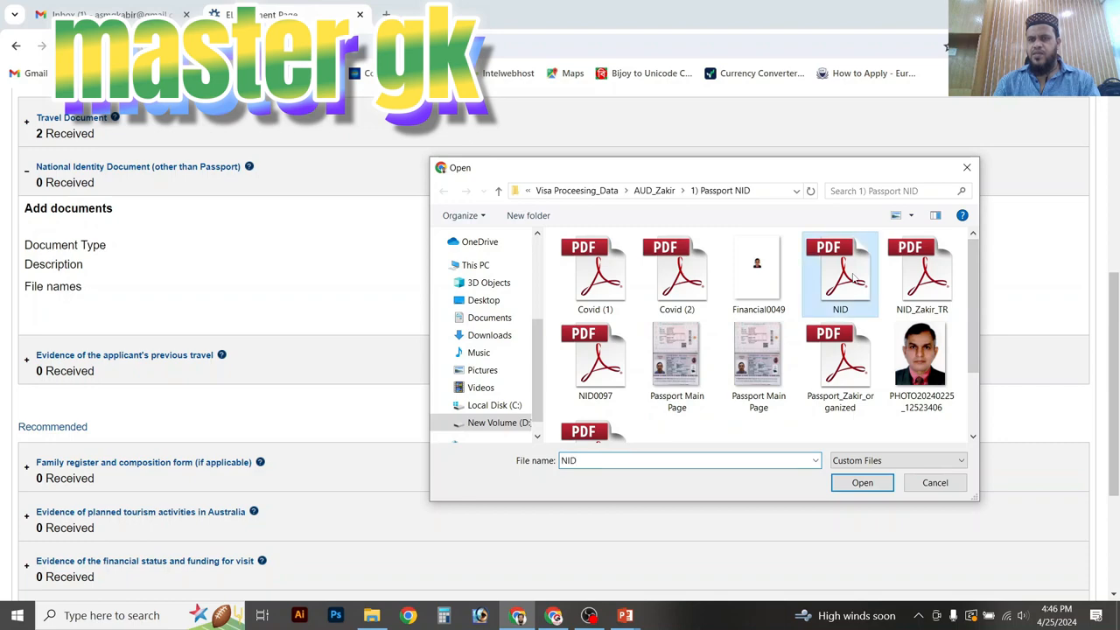
pyautogui.click(865, 486)
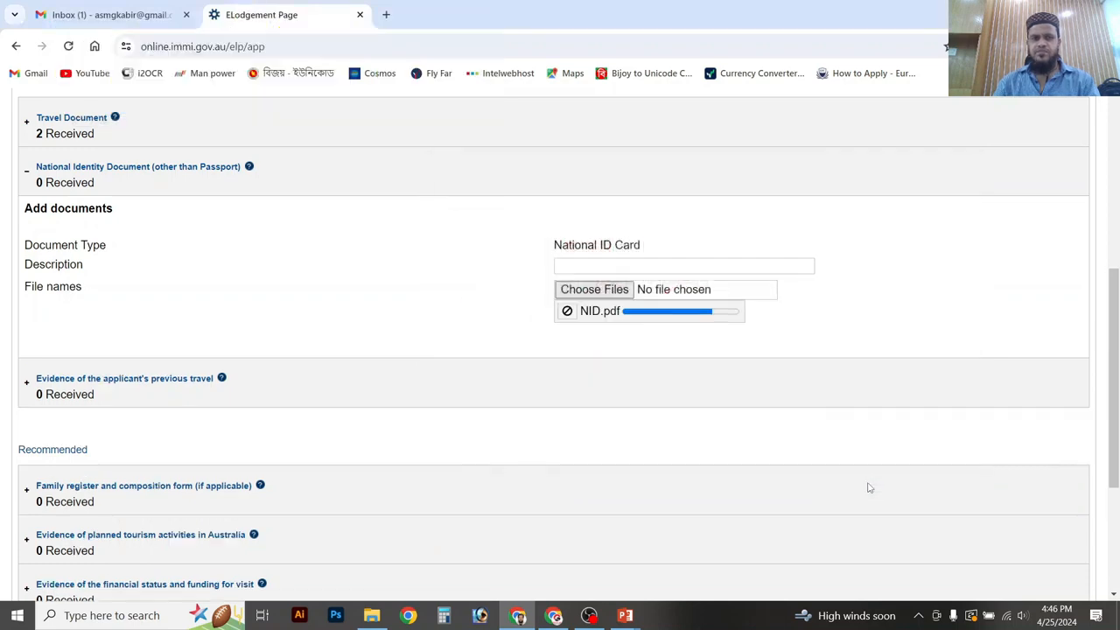
pyautogui.click(670, 267)
pyautogui.write('Original NID Scan C')
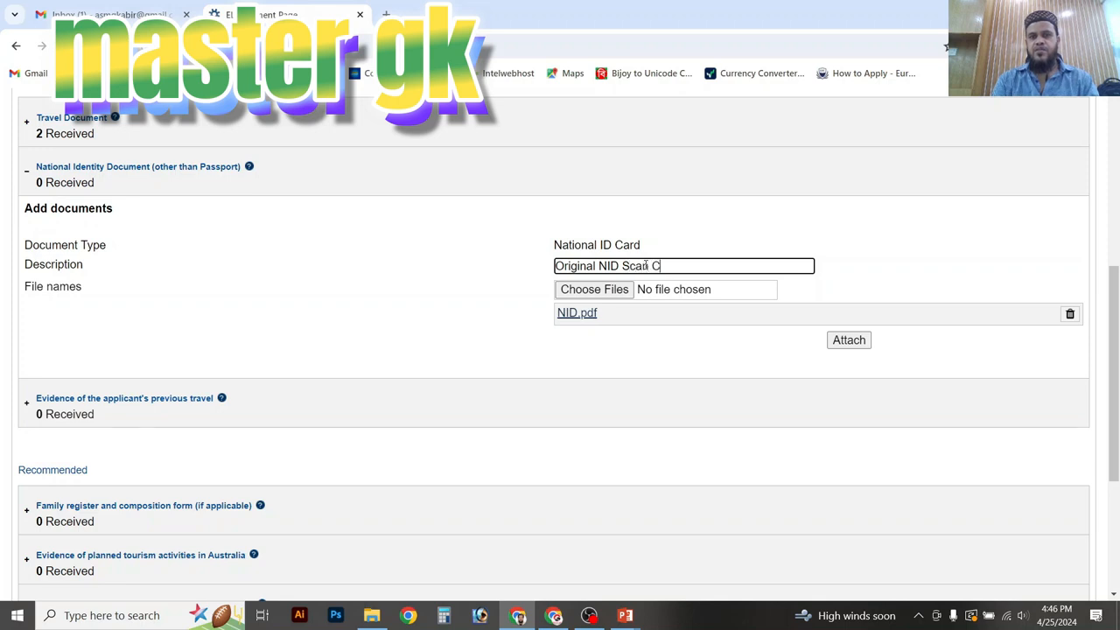
pyautogui.write('opy')
pyautogui.click(846, 340)
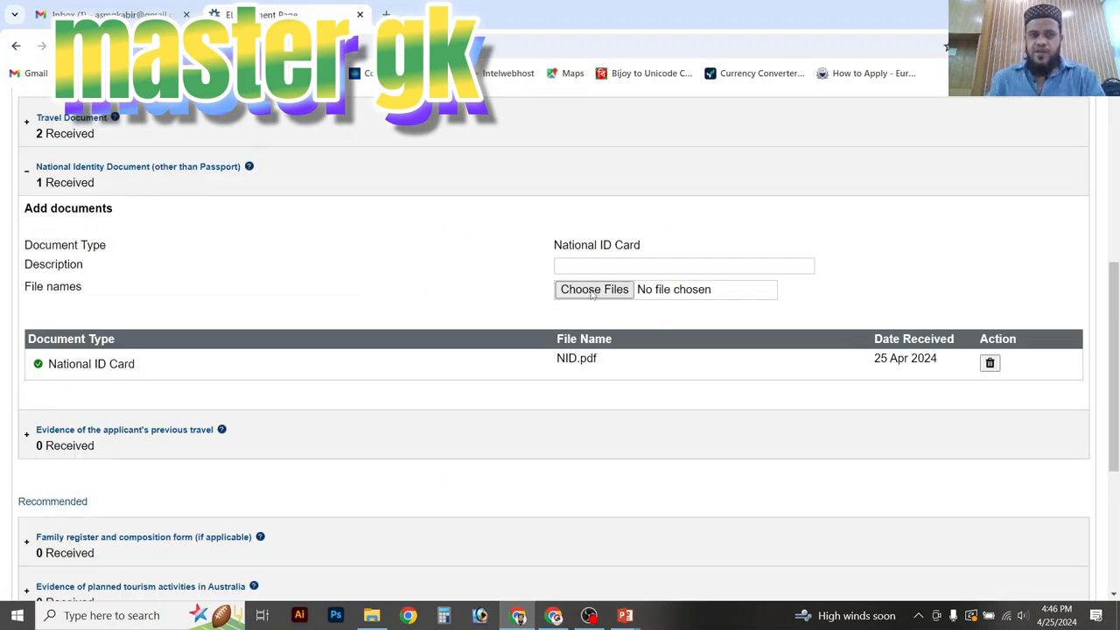
# Attach the translated NID PDF (the TR file) as a second National ID Card with the description "Translated & Notarized NID"
pyautogui.click(592, 292)
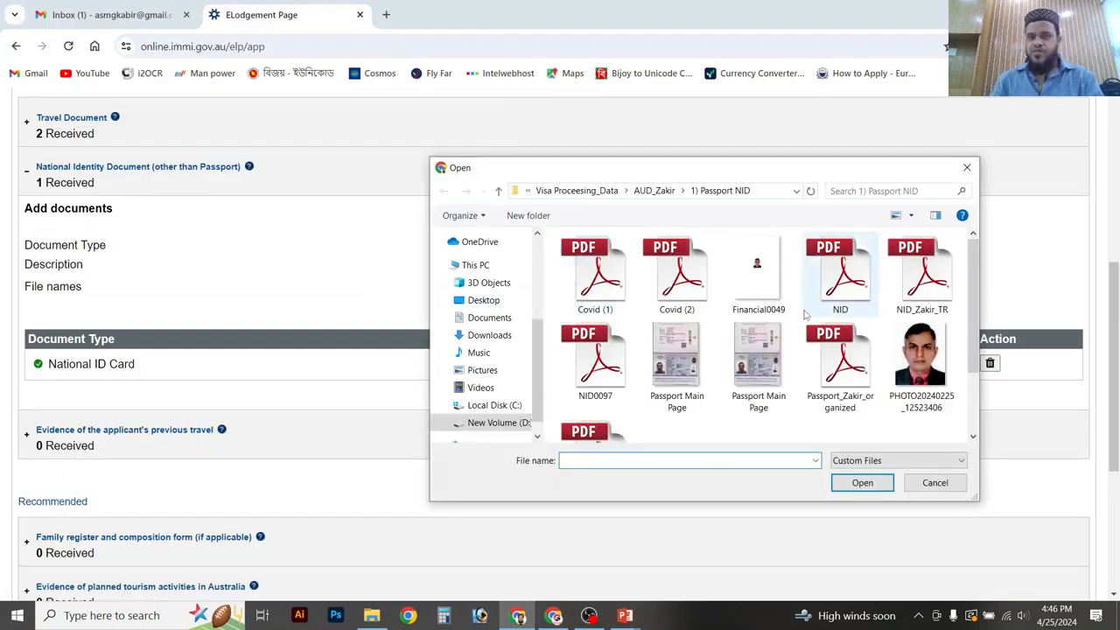
pyautogui.click(935, 282)
pyautogui.click(873, 483)
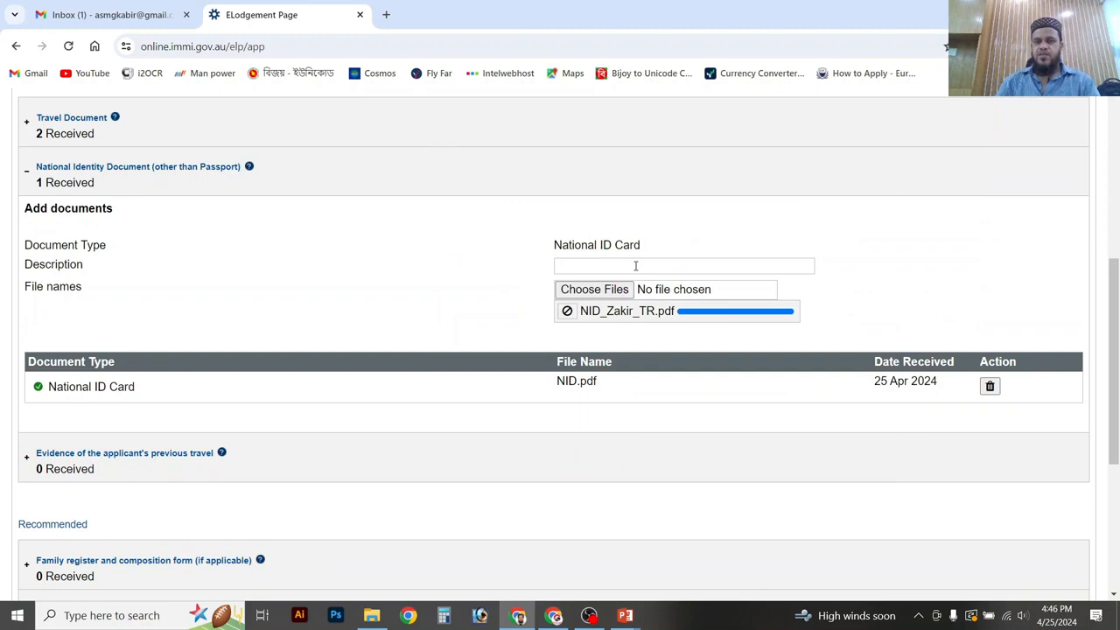
pyautogui.click(636, 266)
pyautogui.write('Translated & Notarized copy')
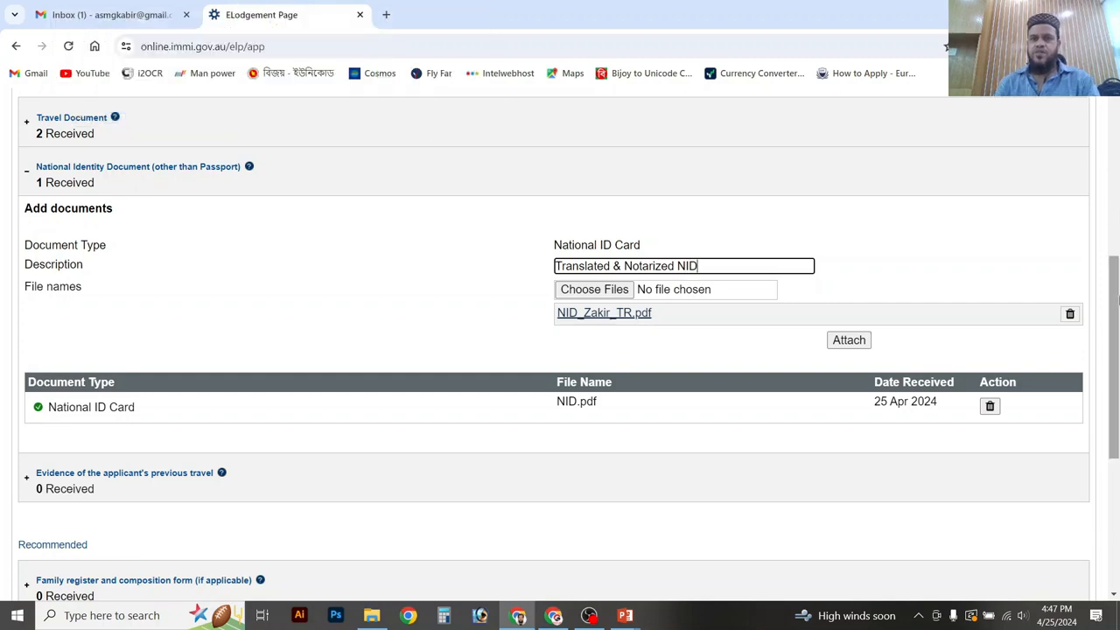
pyautogui.click(850, 340)
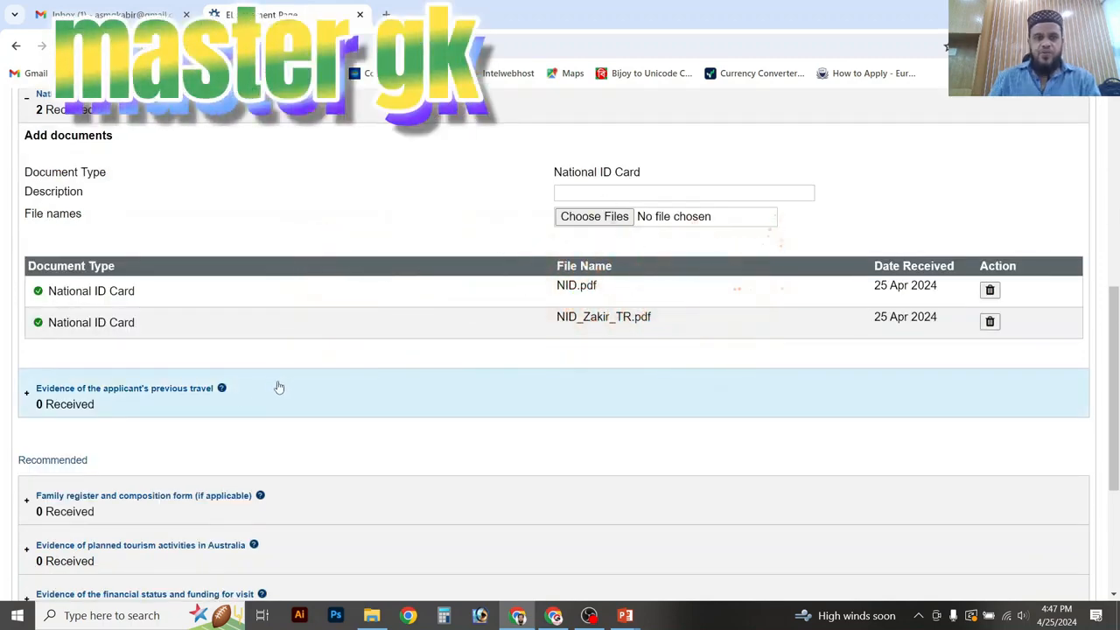
# Attach the Travel History PDF as previous travel evidence, type Entry/exit stamped pages of the current passport, described "Travel History, Entry-Exit seal & Visa"
pyautogui.click(245, 398)
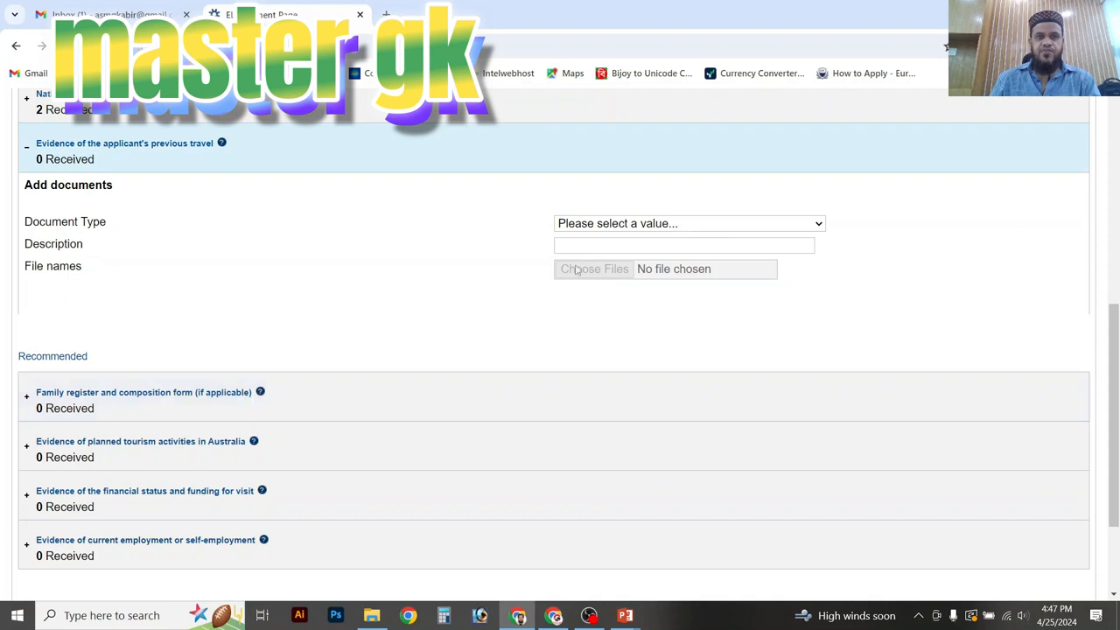
pyautogui.click(685, 224)
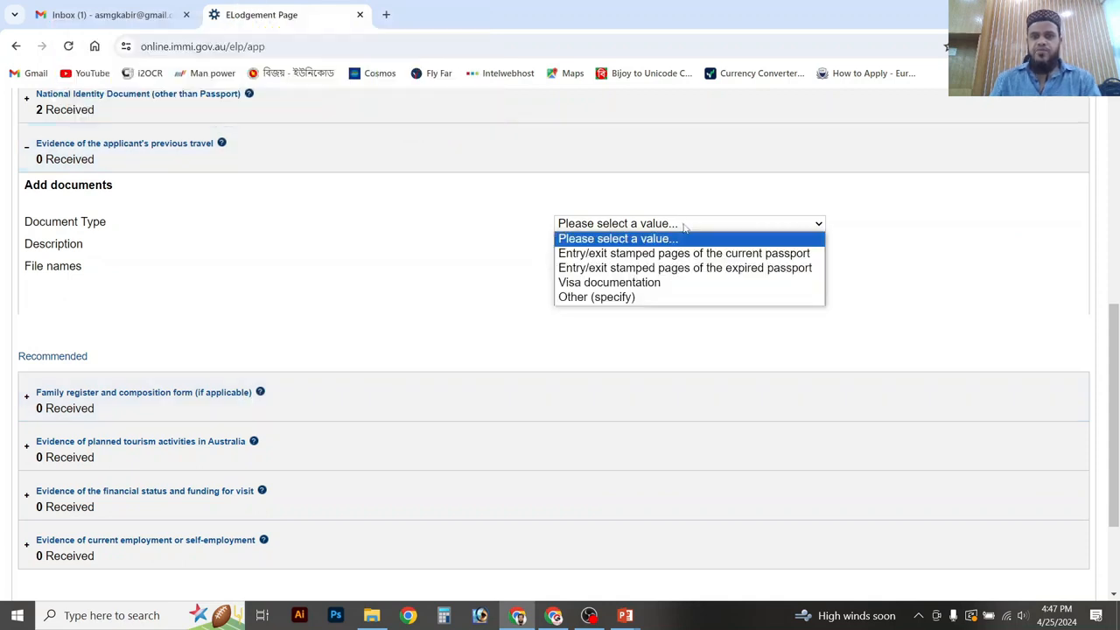
pyautogui.click(624, 253)
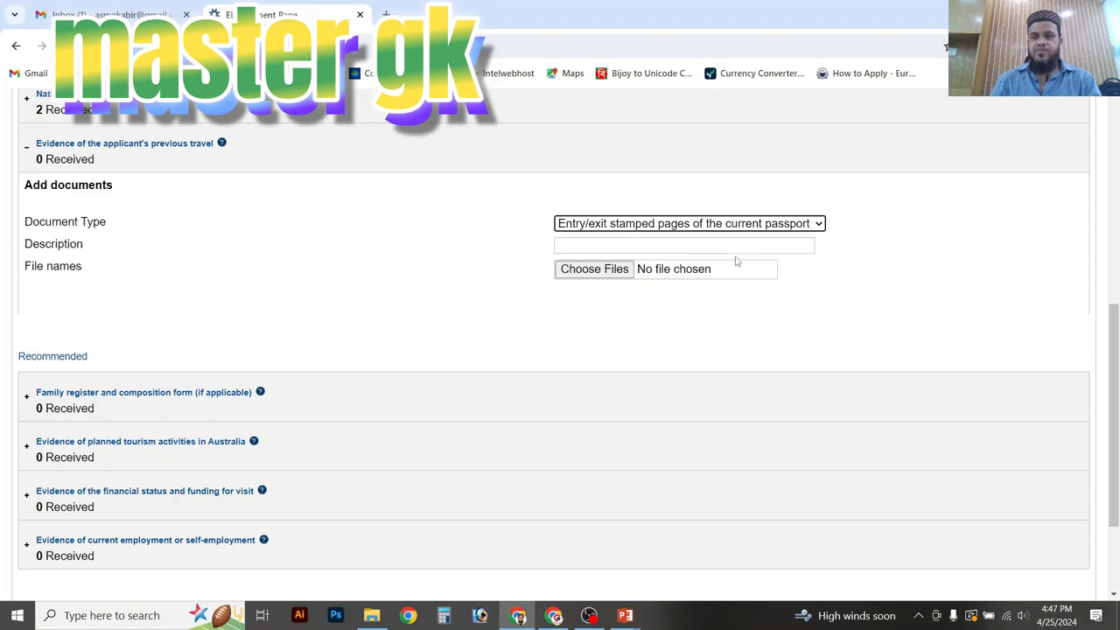
pyautogui.click(581, 274)
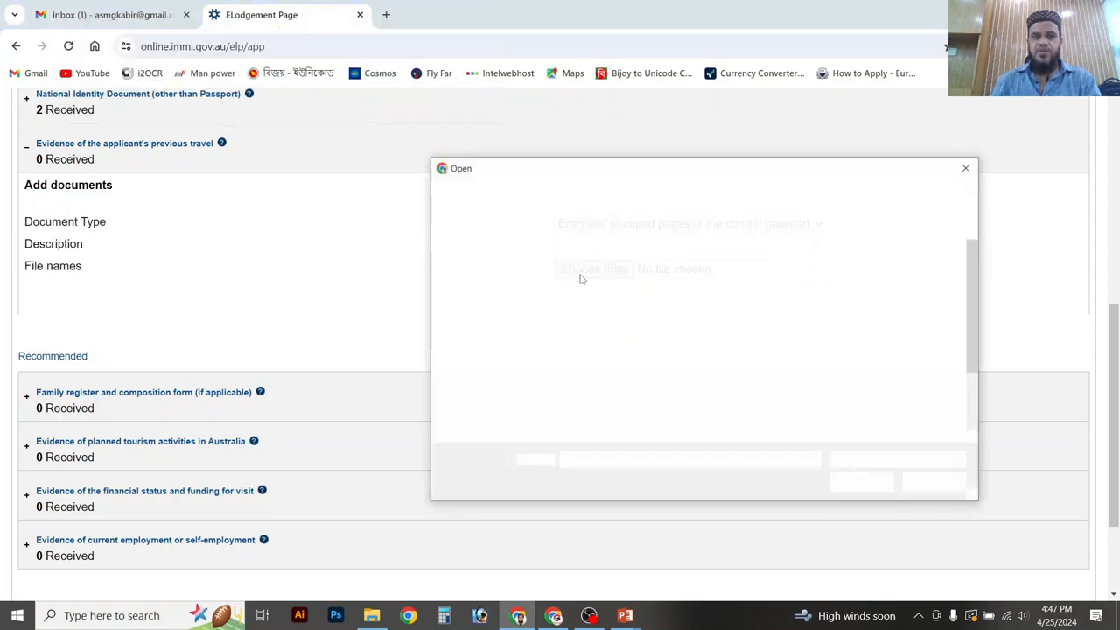
pyautogui.scroll(-2, 665, 368)
pyautogui.click(595, 385)
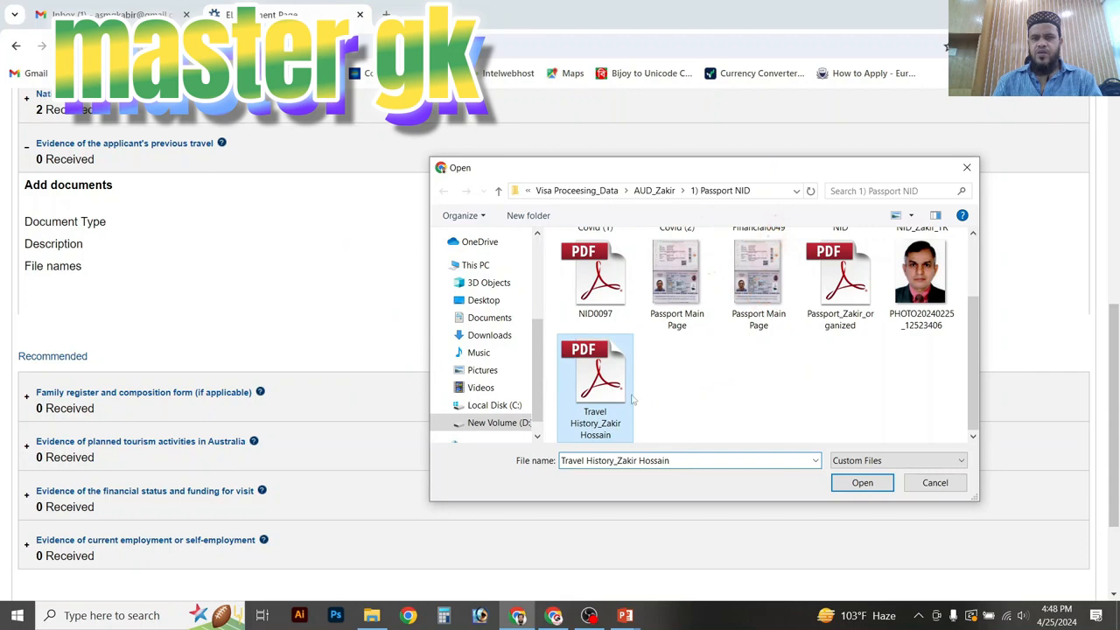
pyautogui.click(860, 483)
pyautogui.click(582, 248)
pyautogui.write('Travel History, Entry-Exit seal & Visa')
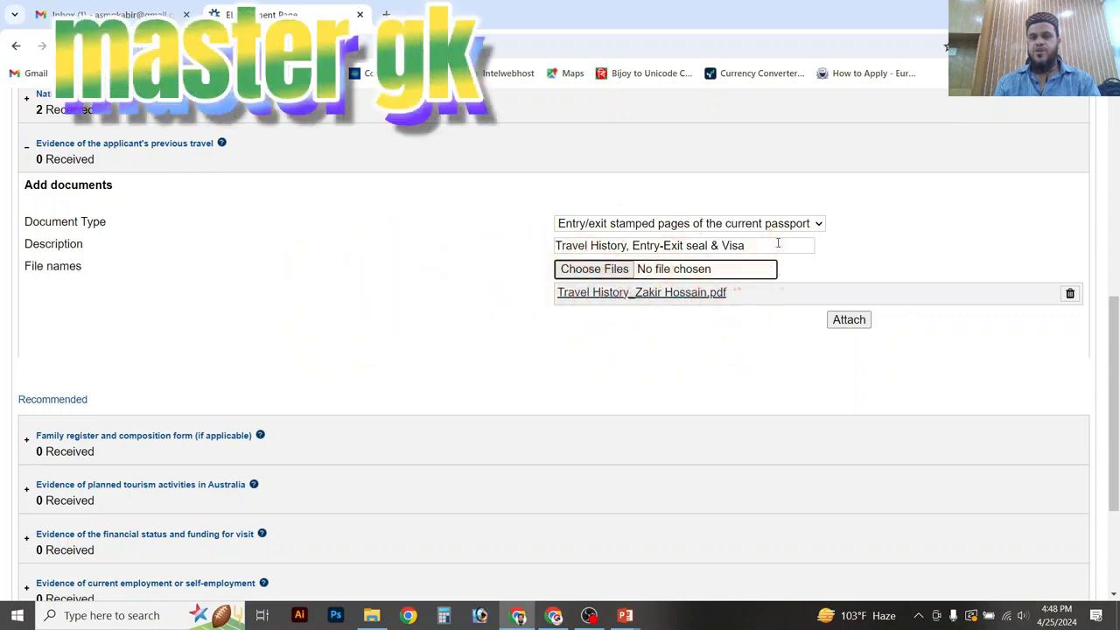
pyautogui.click(851, 321)
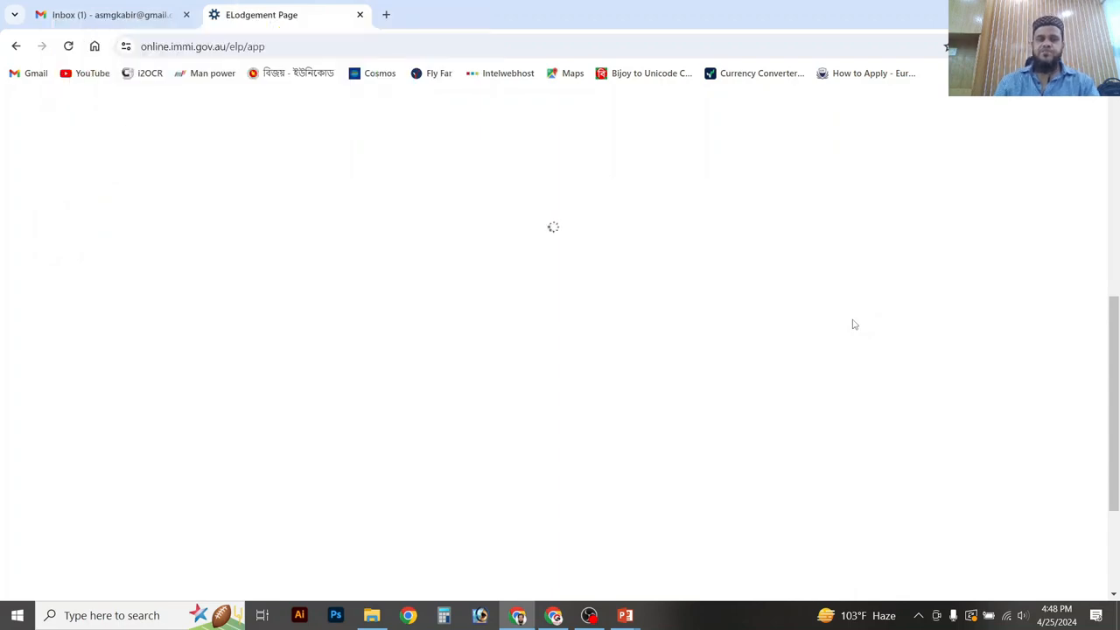
# Under Family register and composition form, attach the spouse's NID JPG as Family Book/Household Booklet/Family Composition Evidence, described "Spouse NID"
pyautogui.scroll(-2, 639, 378)
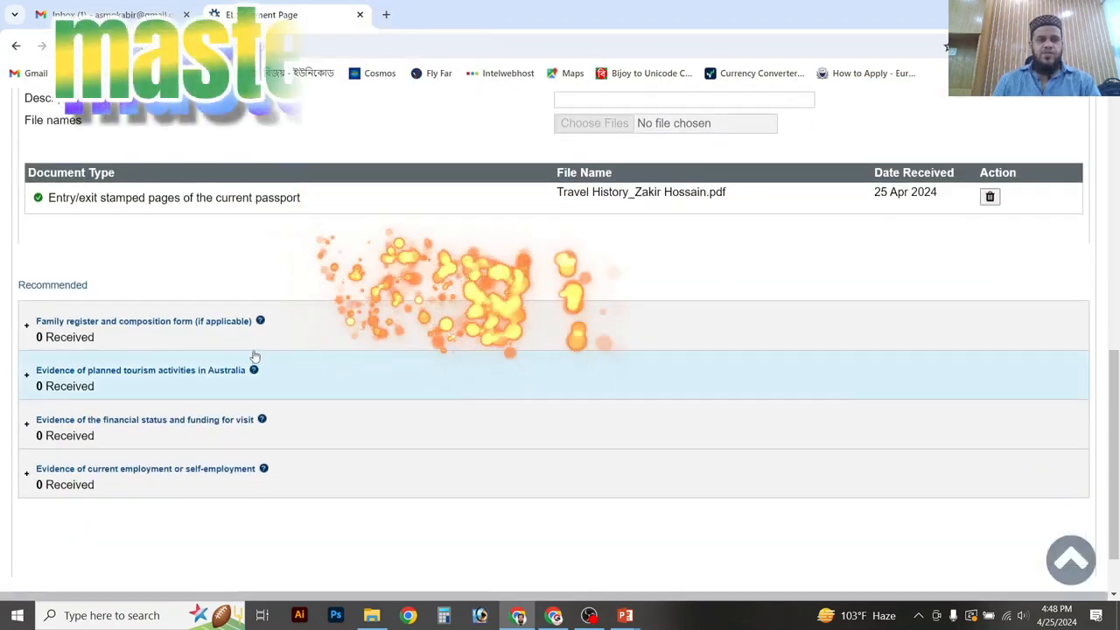
pyautogui.click(314, 339)
pyautogui.click(594, 448)
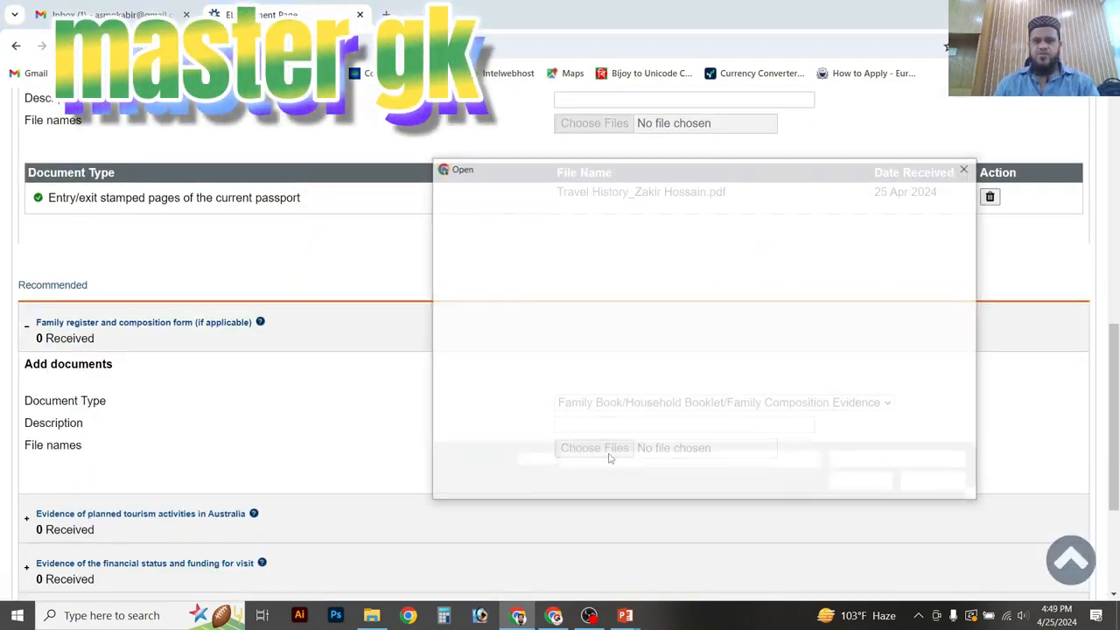
pyautogui.click(500, 191)
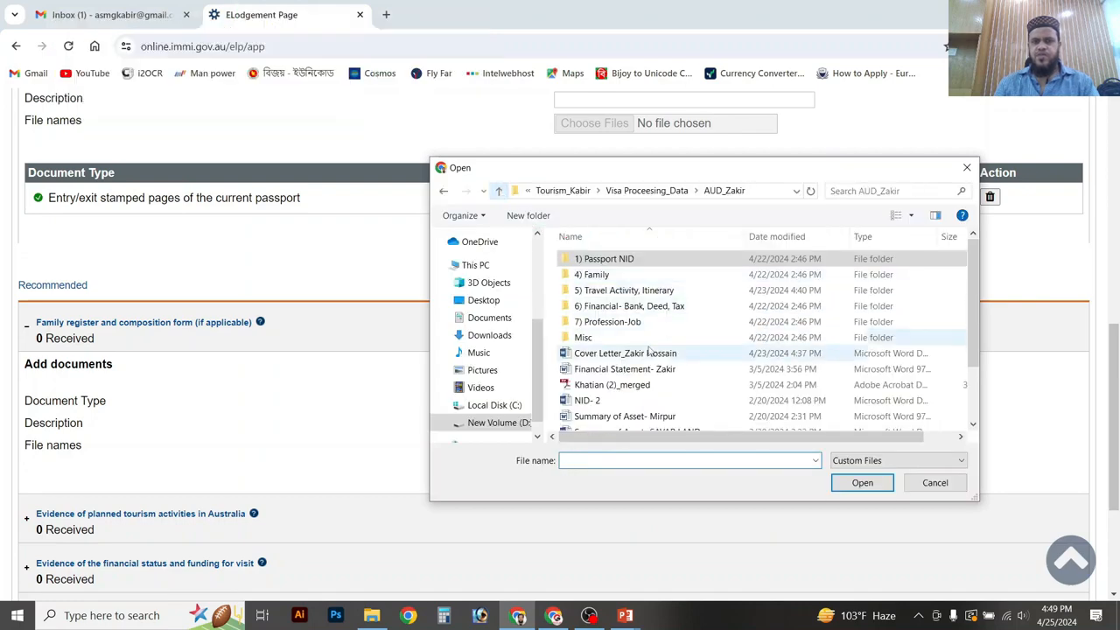
pyautogui.doubleClick(612, 278)
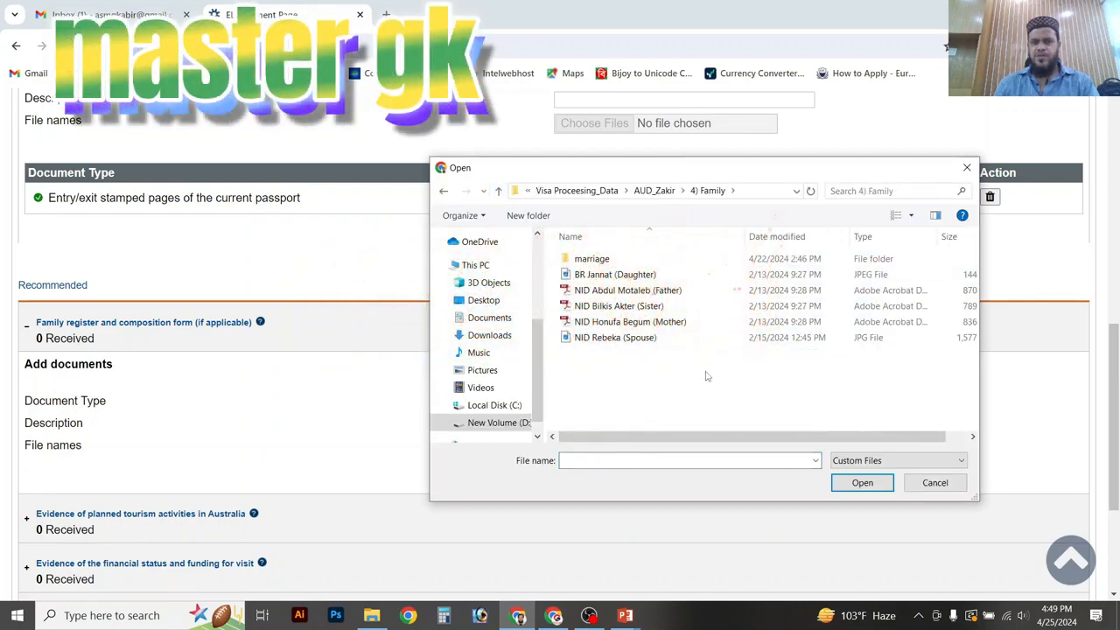
pyautogui.click(617, 338)
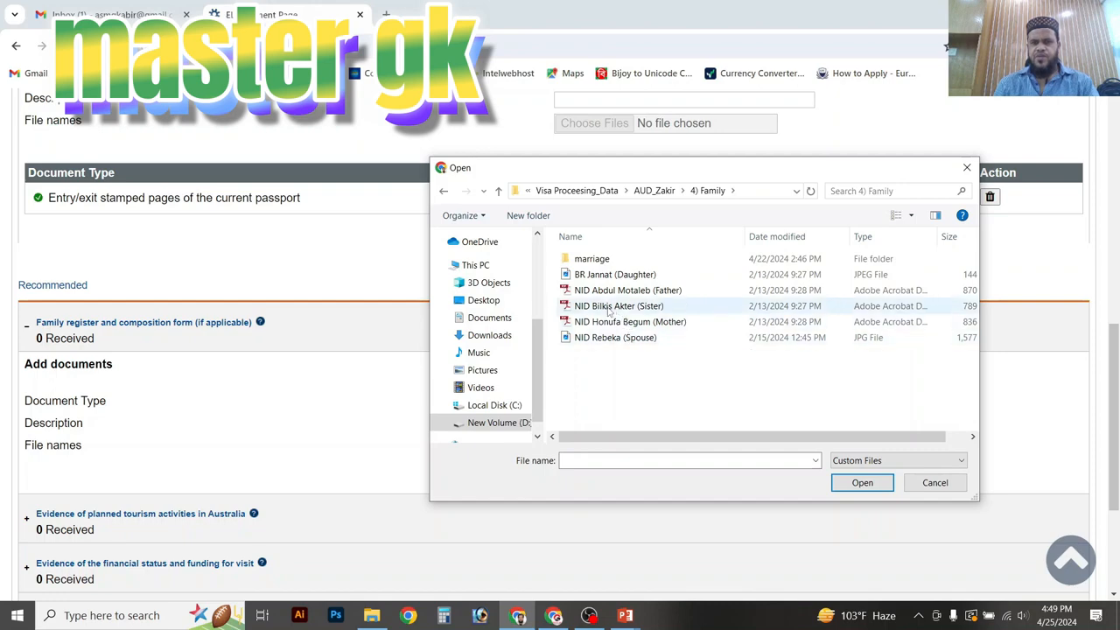
pyautogui.click(863, 483)
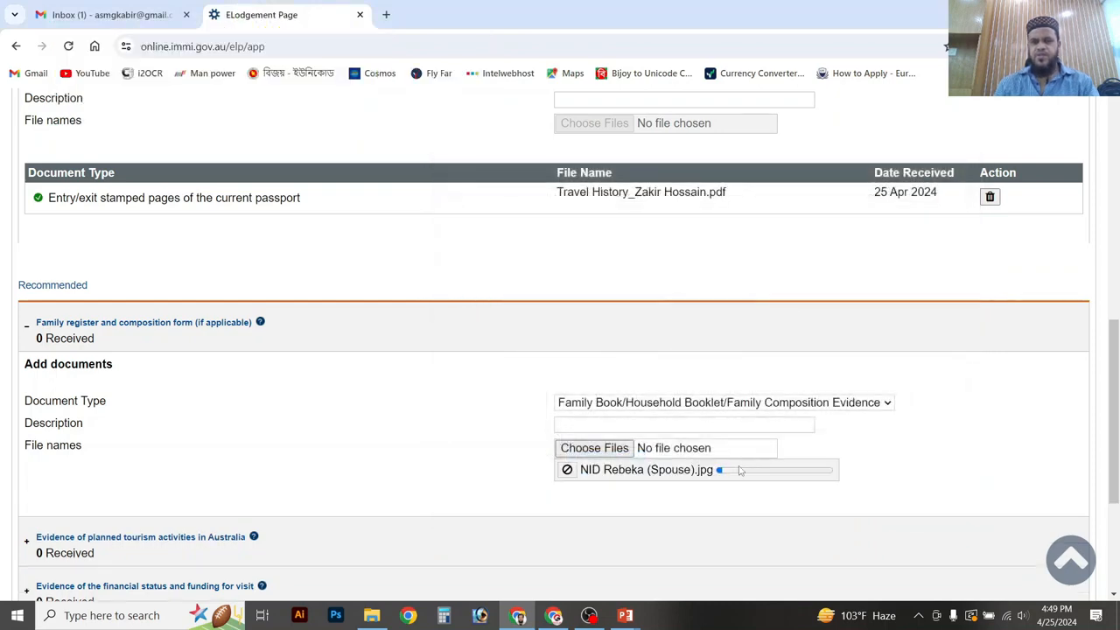
pyautogui.click(658, 424)
pyautogui.write('Spouse NID')
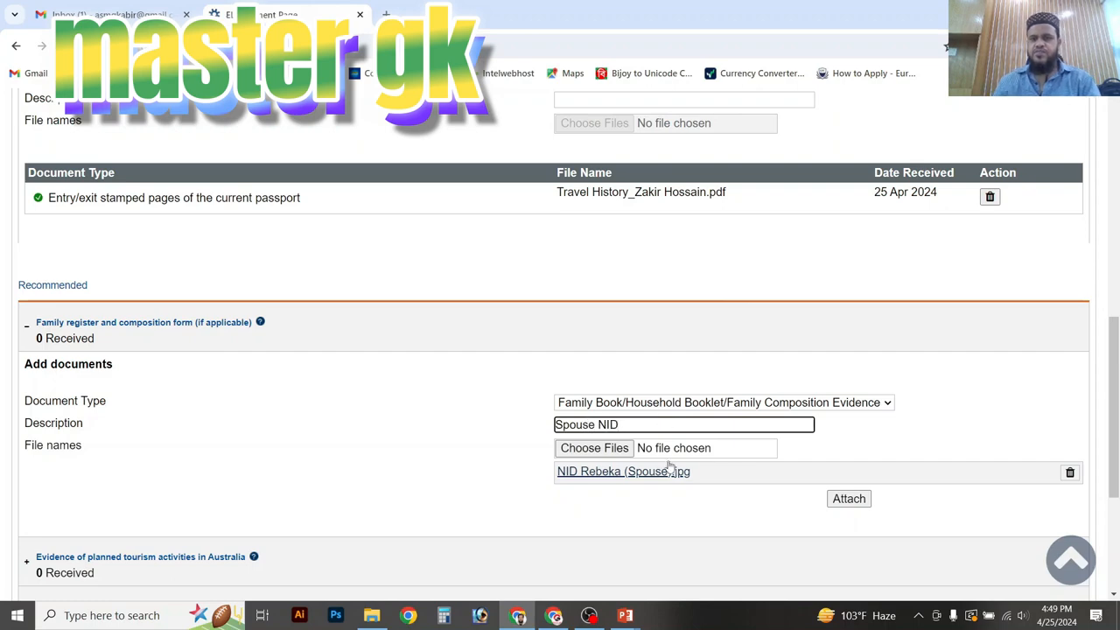
pyautogui.click(848, 501)
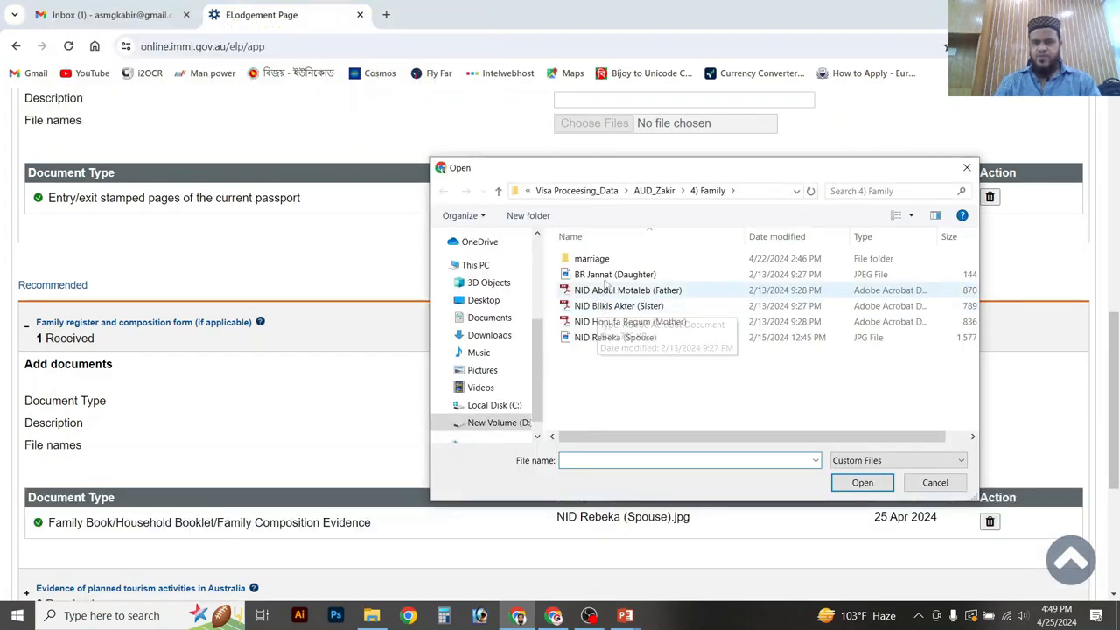
# Attach the mother's NID PDF as Family Book/Household Booklet/Family Composition Evidence with the description "Mother's NID"
pyautogui.click(623, 322)
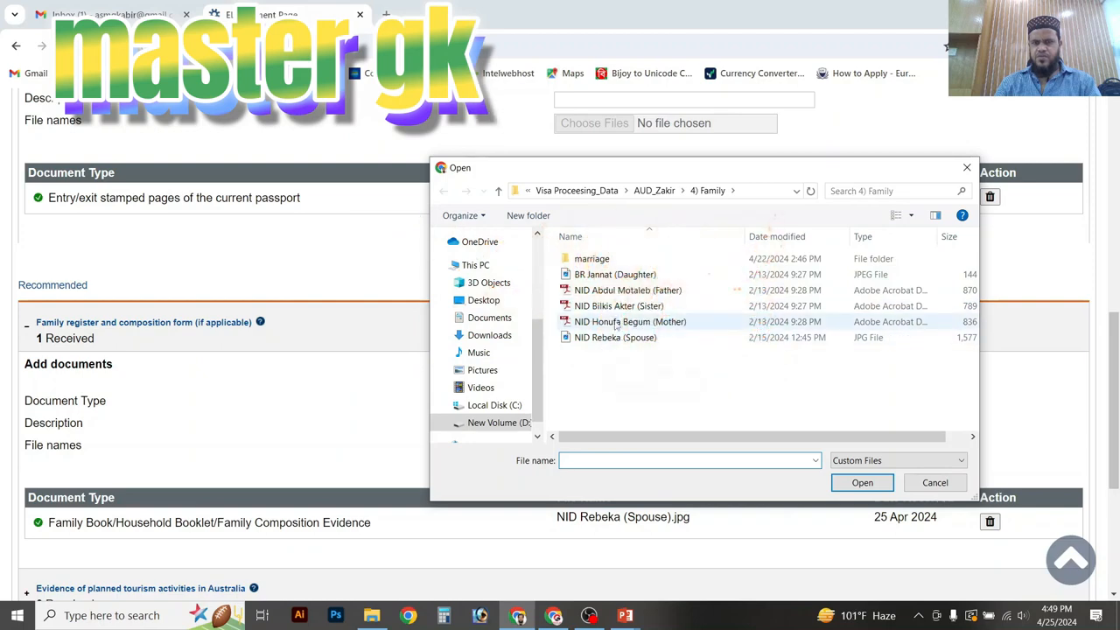
pyautogui.click(862, 483)
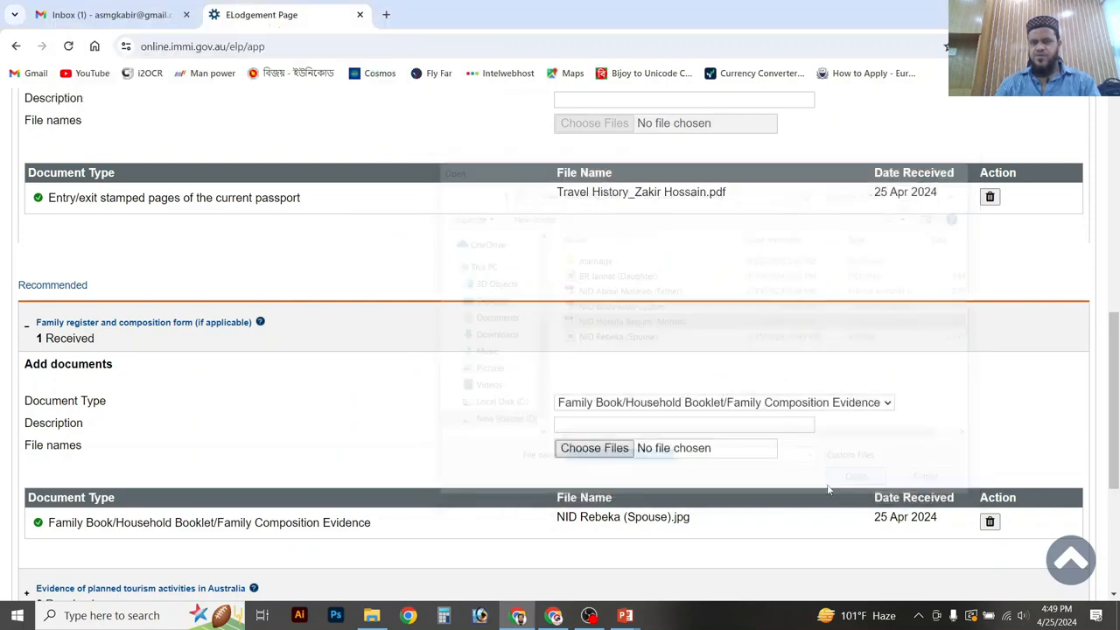
pyautogui.write("Mother's NID")
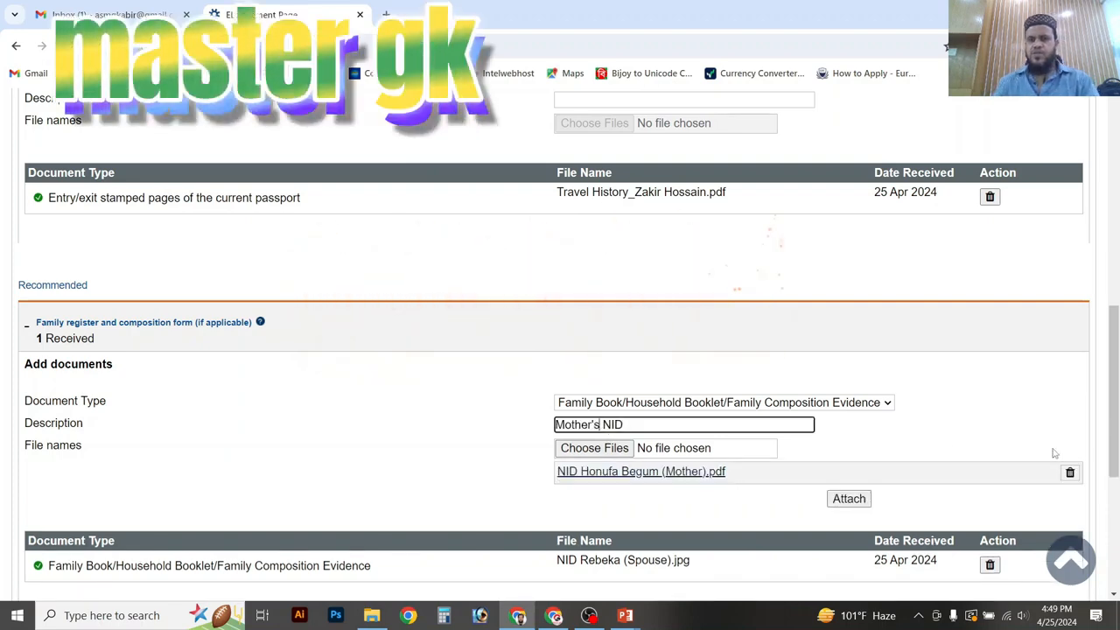
pyautogui.click(848, 498)
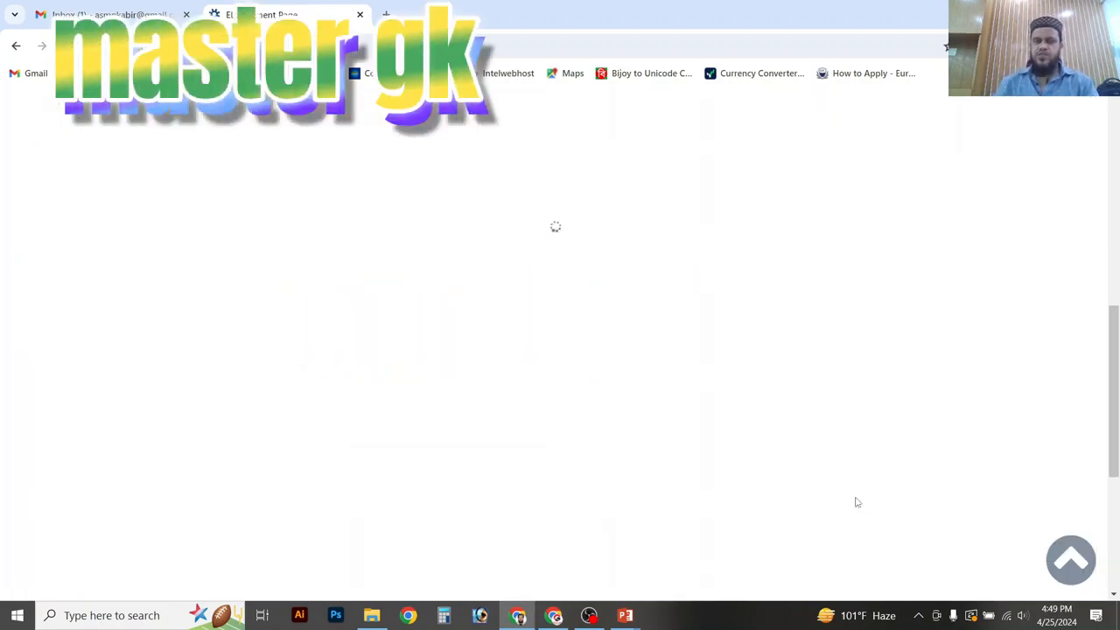
# Attach the father's NID PDF as Family Book/Household Booklet/Family Composition Evidence with the description "Father's NID"
pyautogui.click(595, 449)
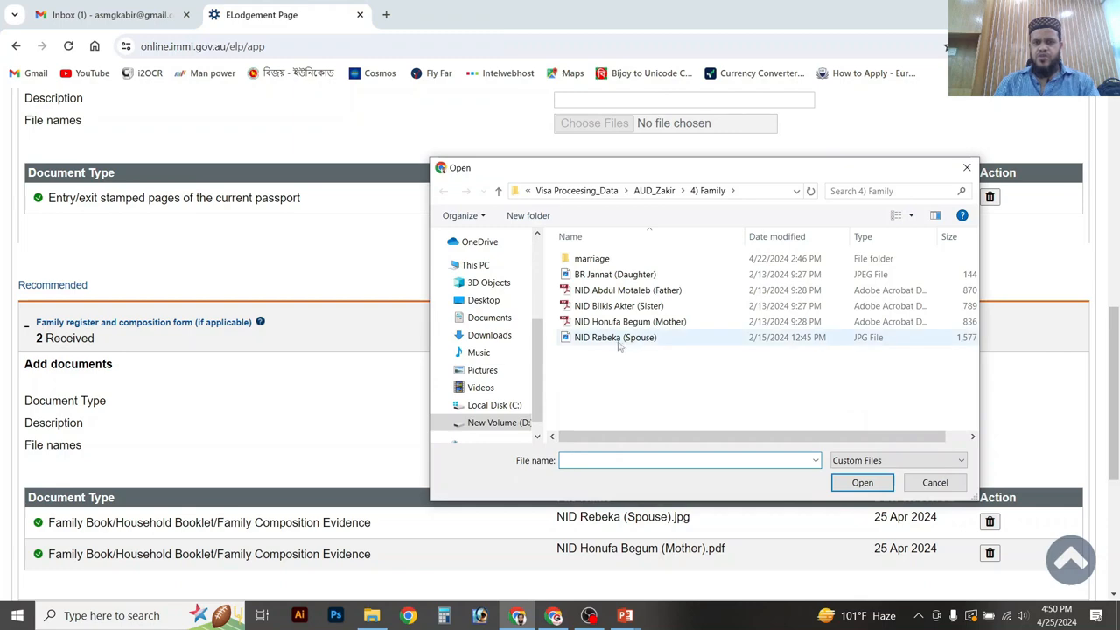
pyautogui.click(608, 292)
pyautogui.click(853, 486)
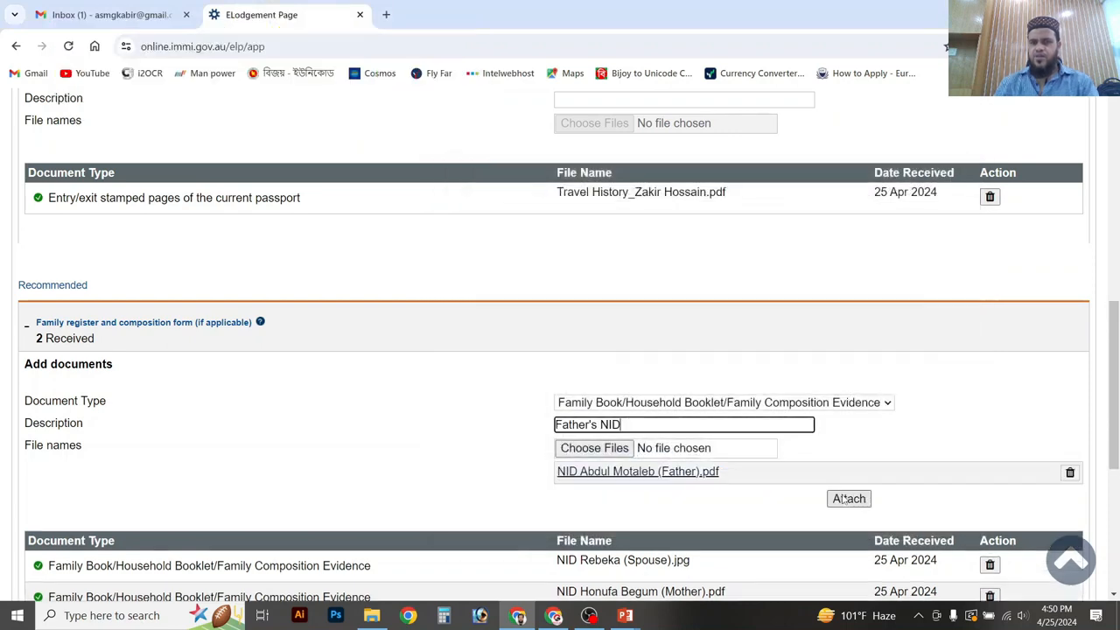
# Attach the daughter's BR JPEG as Family Book/Household Booklet/Family Composition Evidence with the description "Daughter's Birth Registration"
pyautogui.click(669, 403)
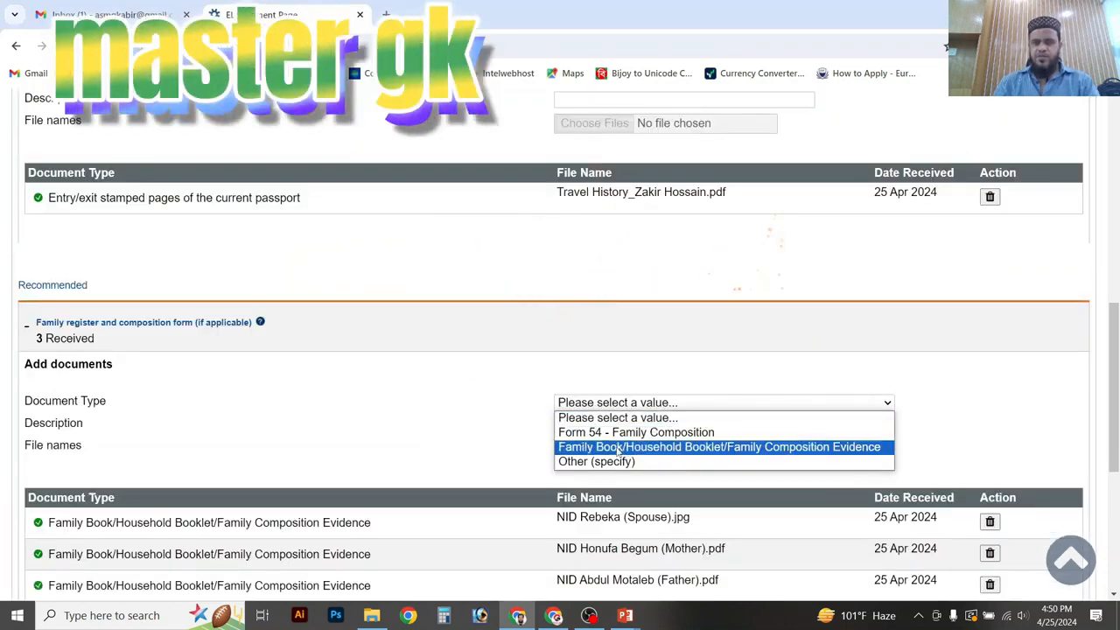
pyautogui.click(819, 449)
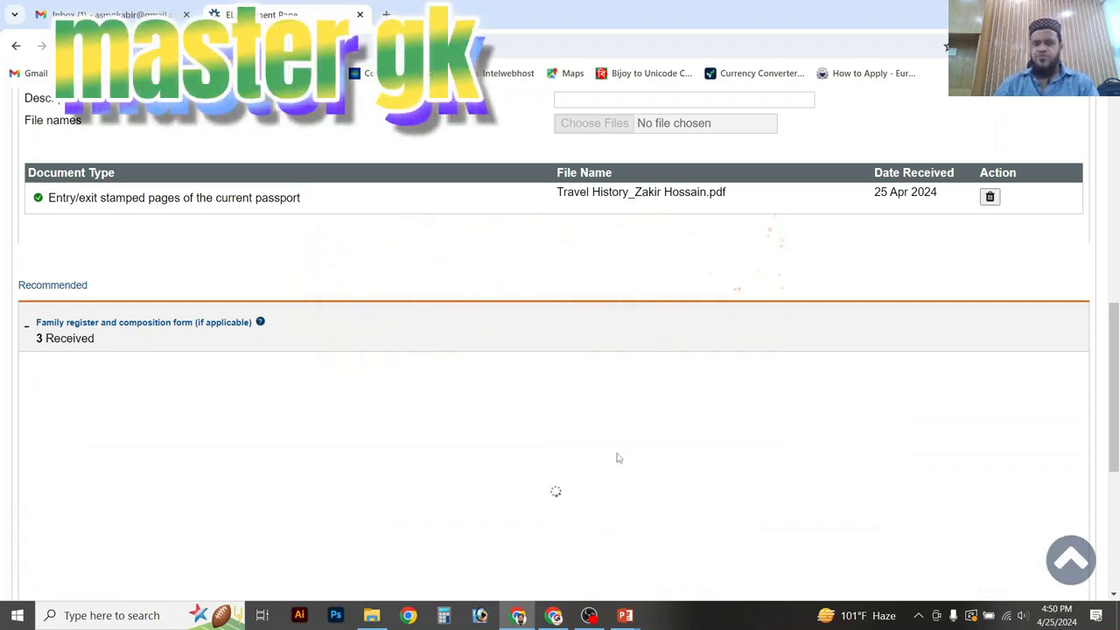
pyautogui.click(619, 448)
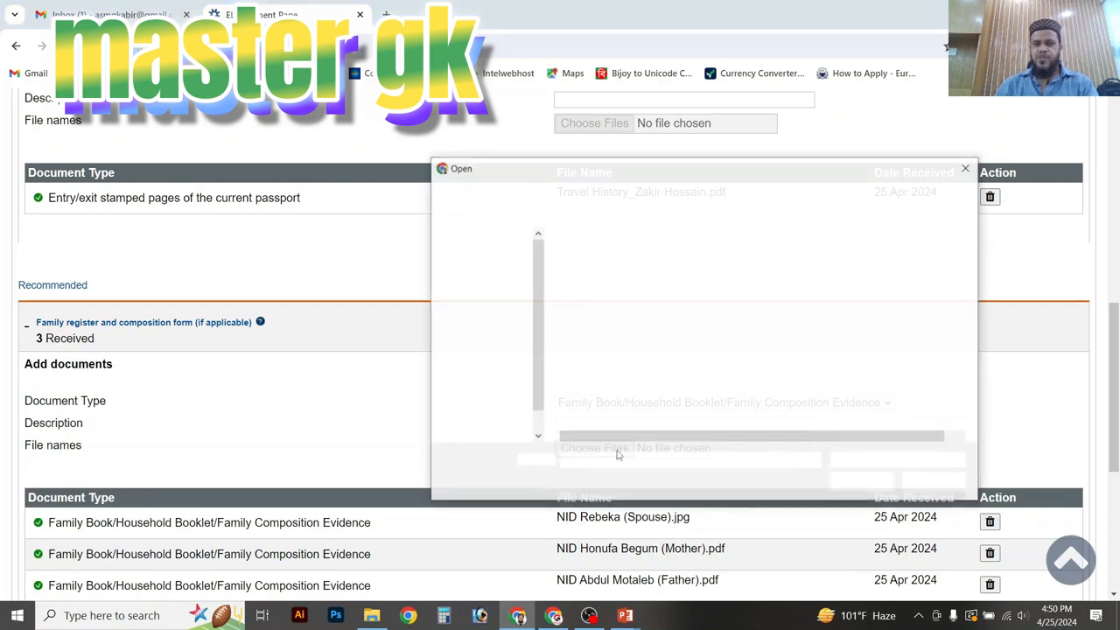
pyautogui.click(592, 280)
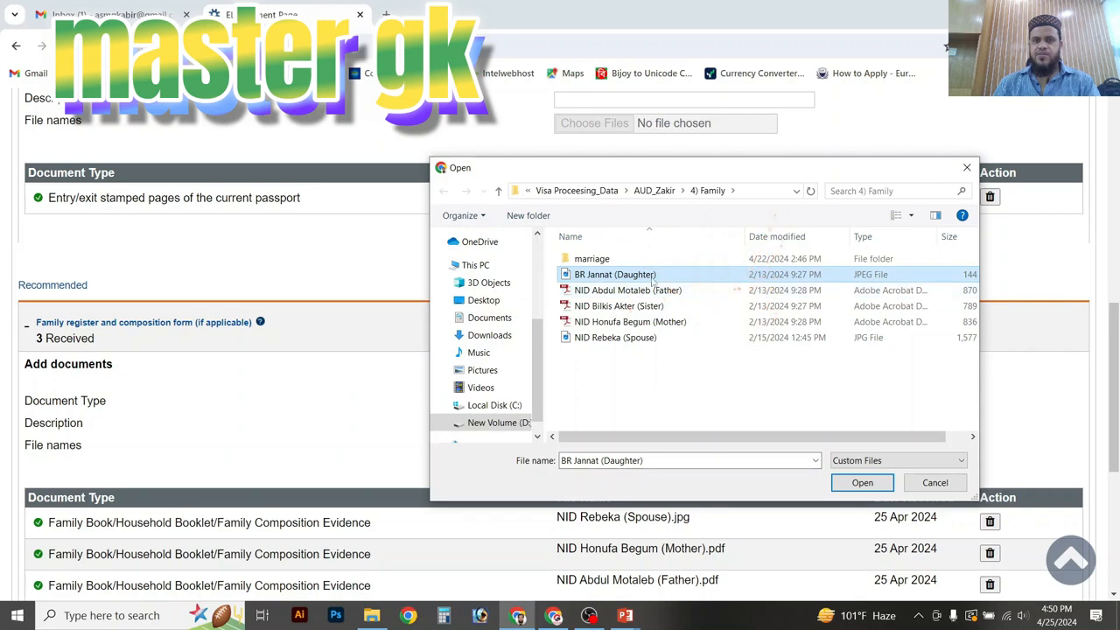
pyautogui.click(861, 483)
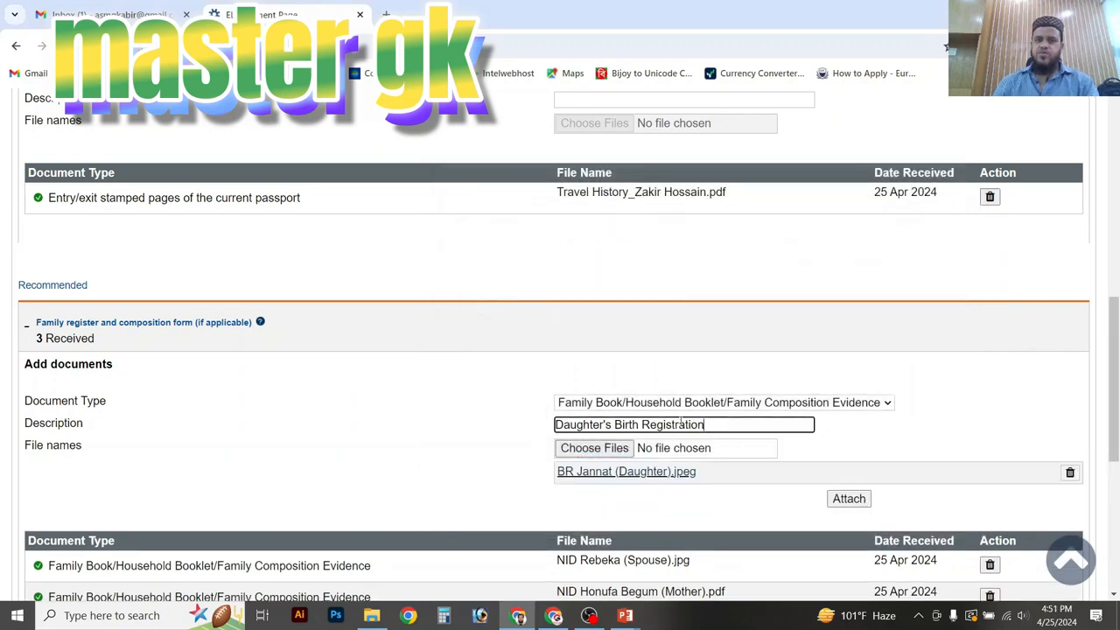
pyautogui.click(853, 498)
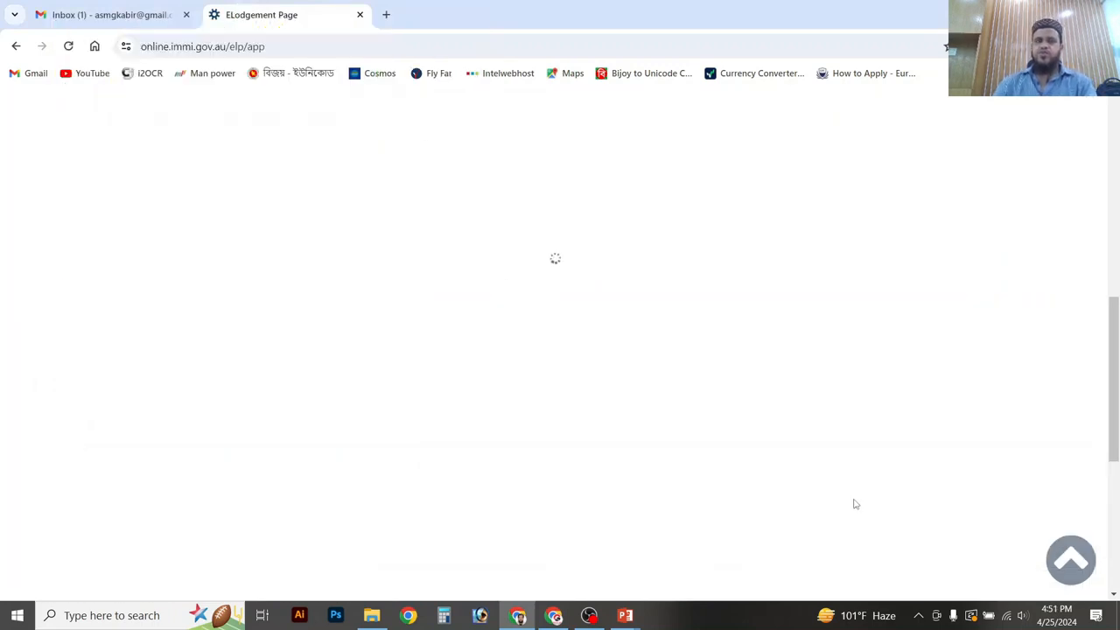
# Attach Nikah.pdf from the marriage folder as Family Book/Household Booklet/Family Composition Evidence with the description "Nikah Nama"
pyautogui.click(658, 405)
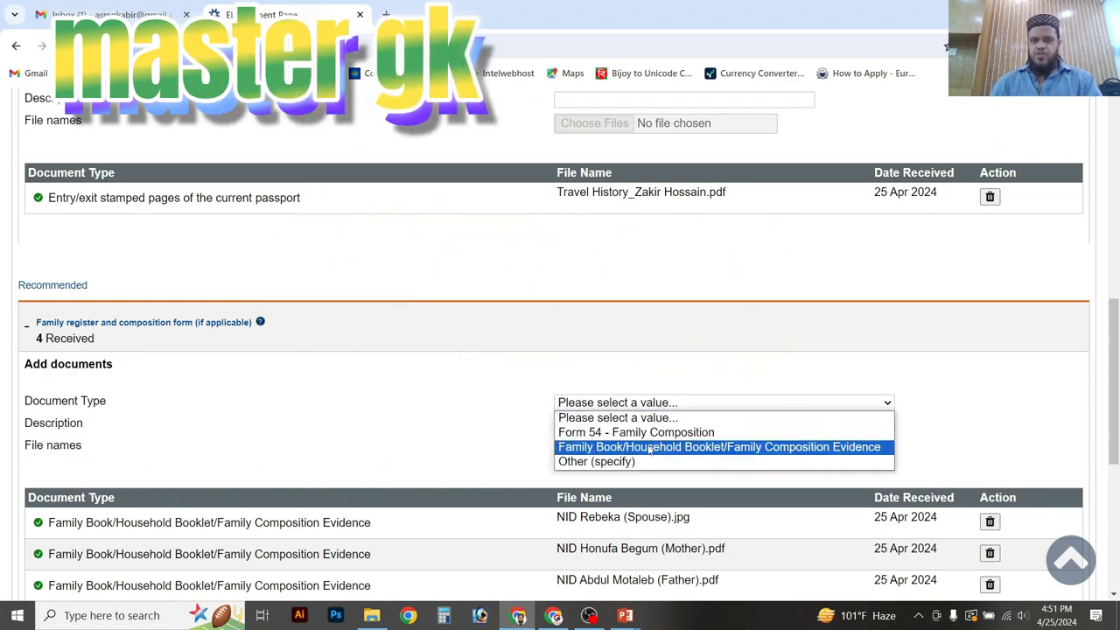
pyautogui.click(578, 443)
pyautogui.click(623, 451)
pyautogui.doubleClick(612, 261)
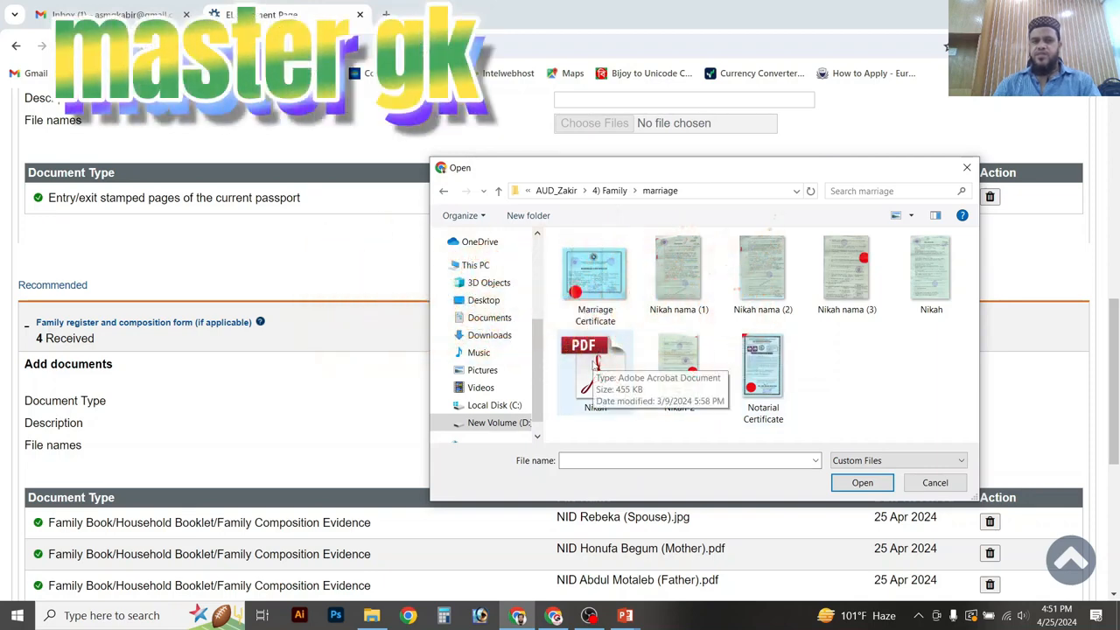
pyautogui.click(595, 365)
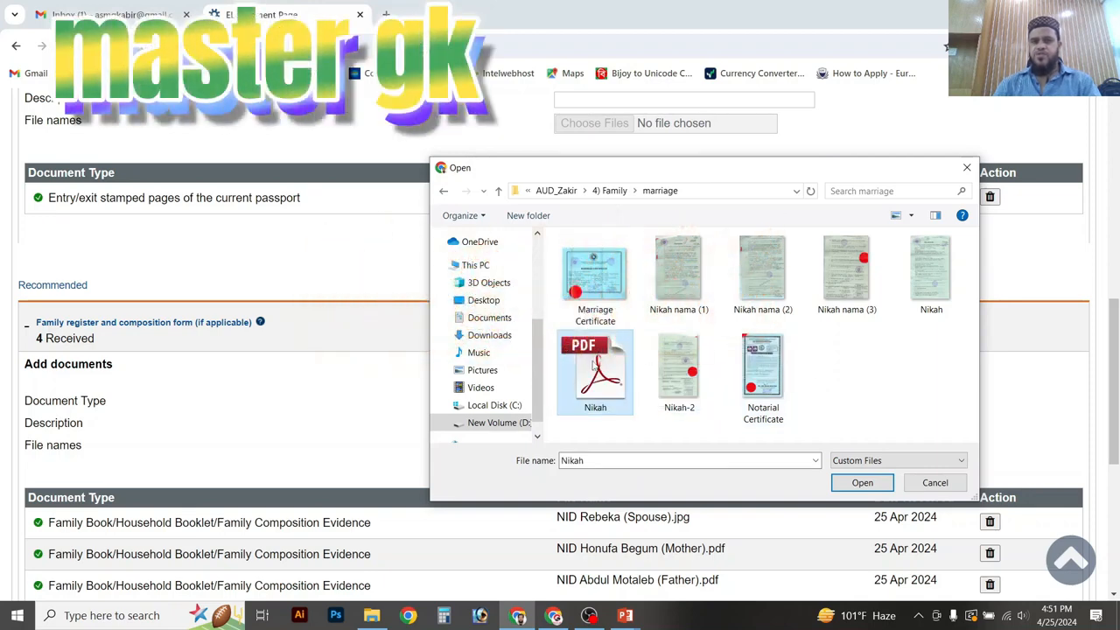
pyautogui.click(862, 483)
pyautogui.click(612, 425)
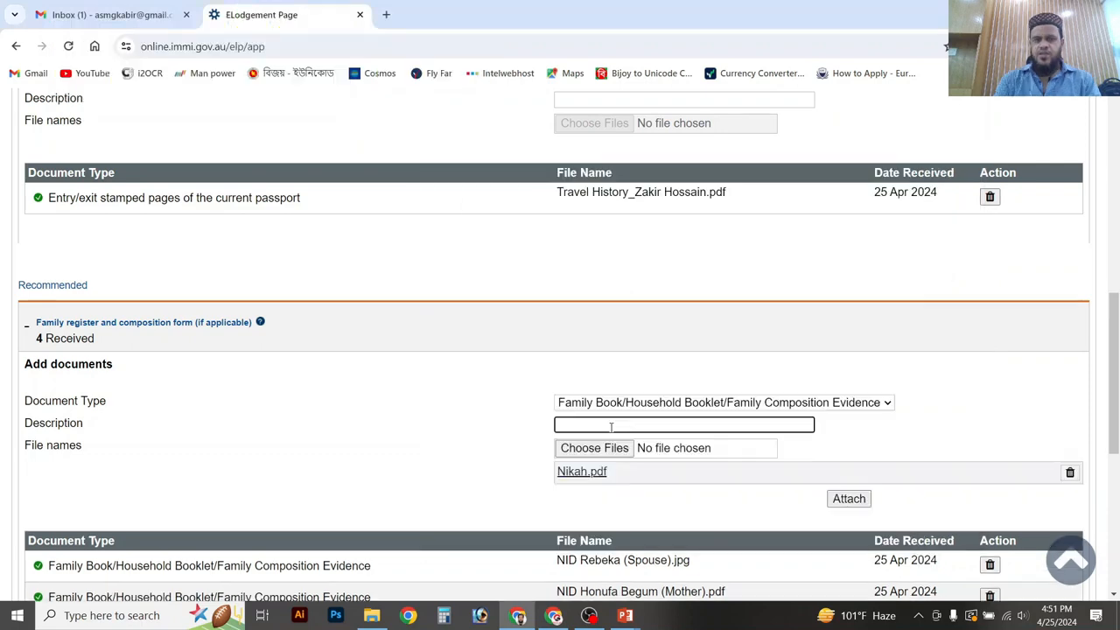
pyautogui.write('Nikah Nama')
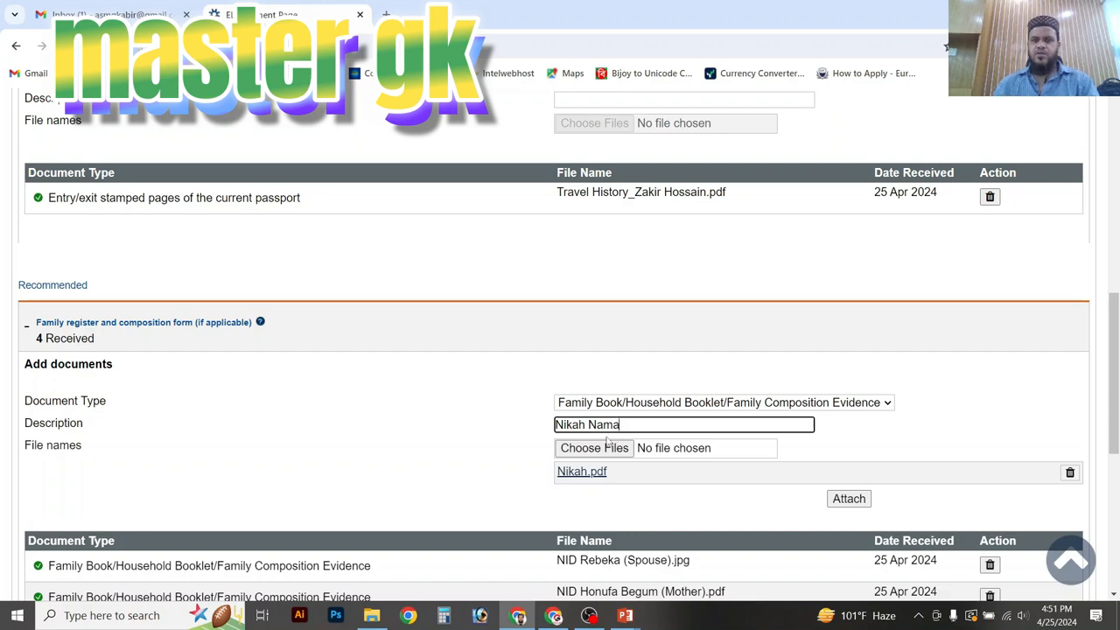
pyautogui.click(857, 504)
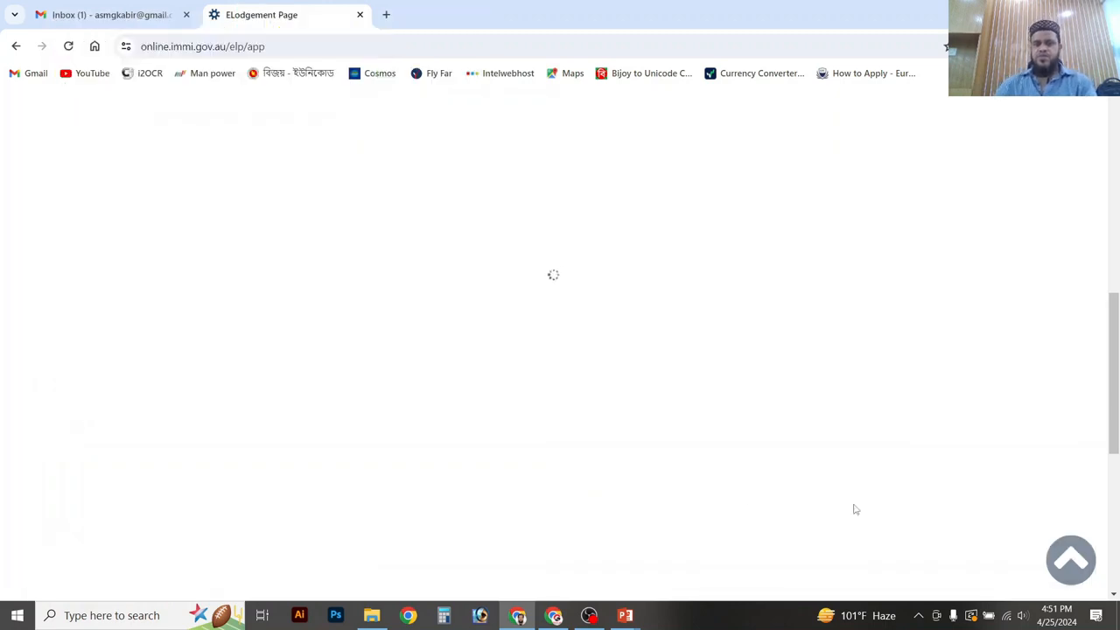
# Add Marriage Certificate.jpeg as Family Book/Household Booklet/Family Composition Evidence with the description "Marriage Certificate"
pyautogui.click(706, 403)
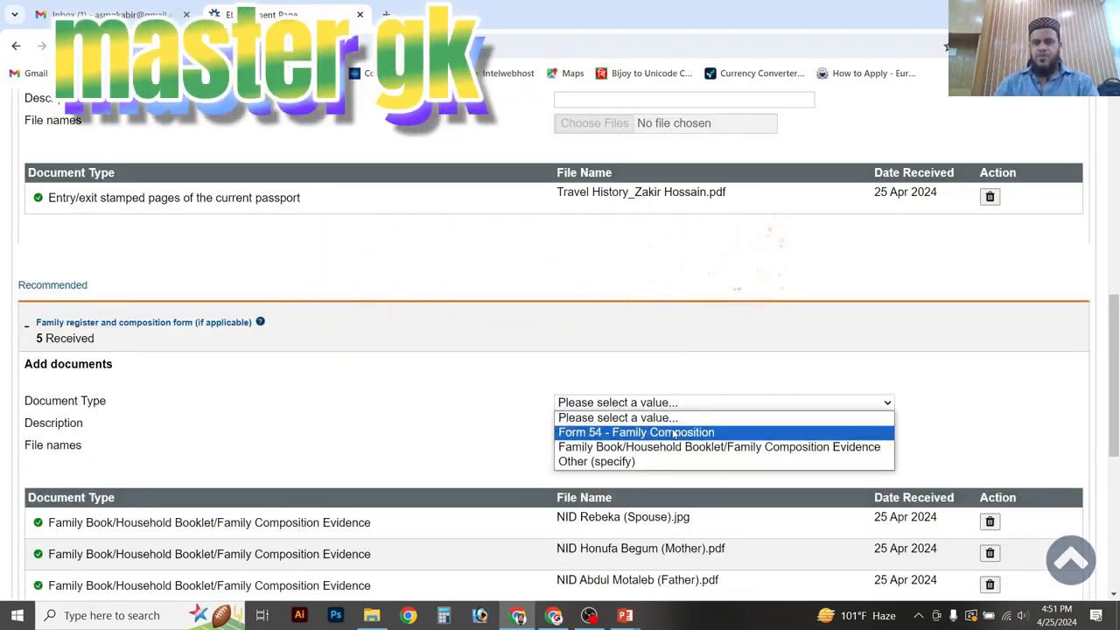
pyautogui.click(675, 445)
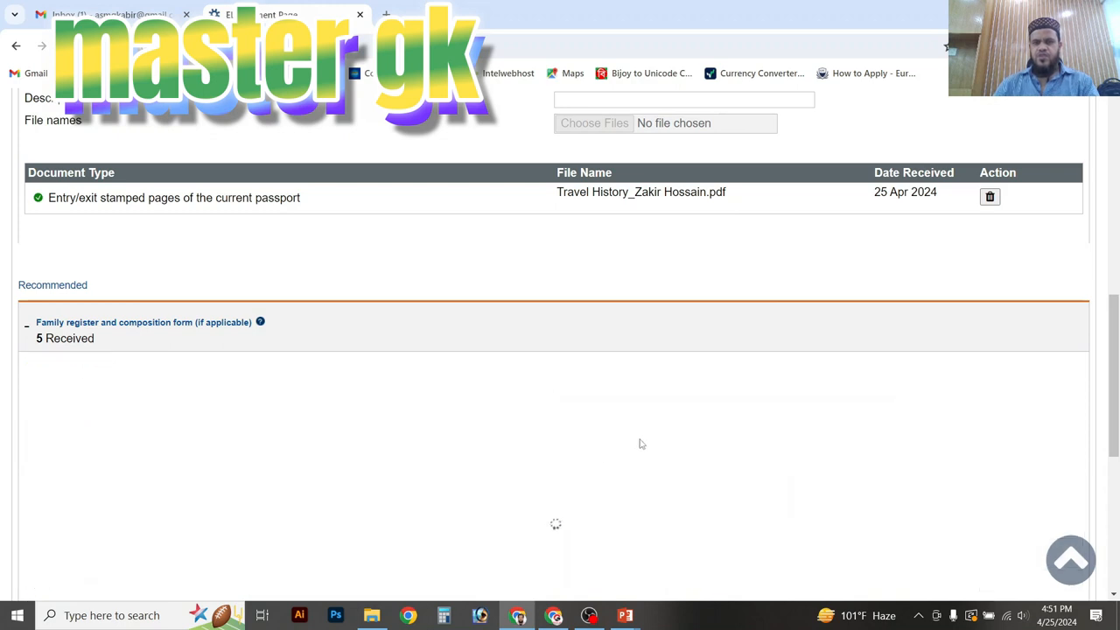
pyautogui.click(594, 448)
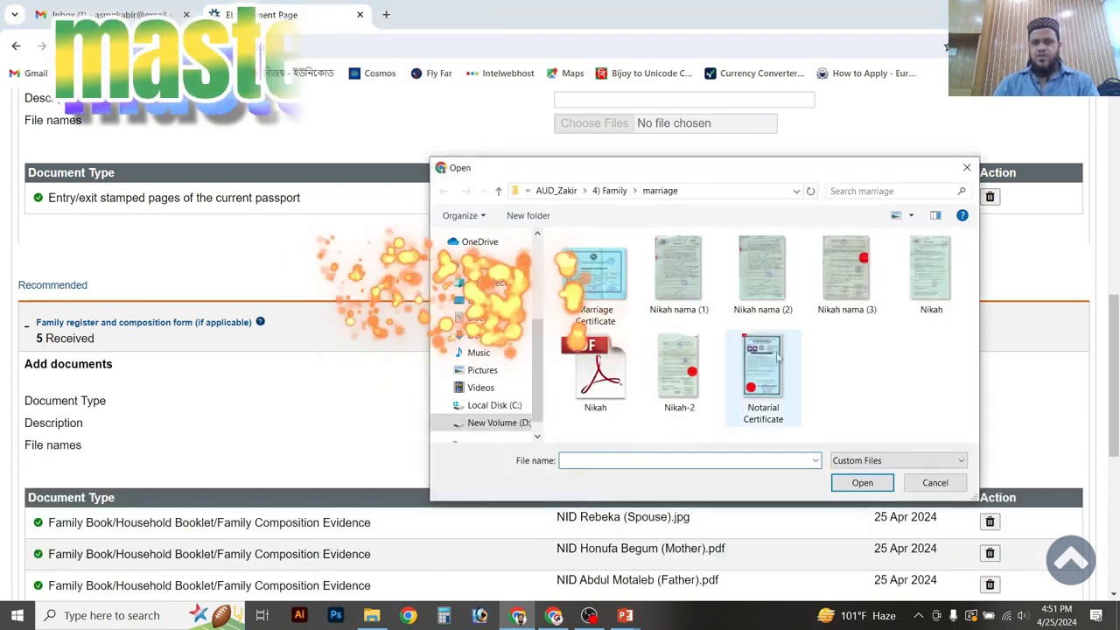
pyautogui.click(597, 279)
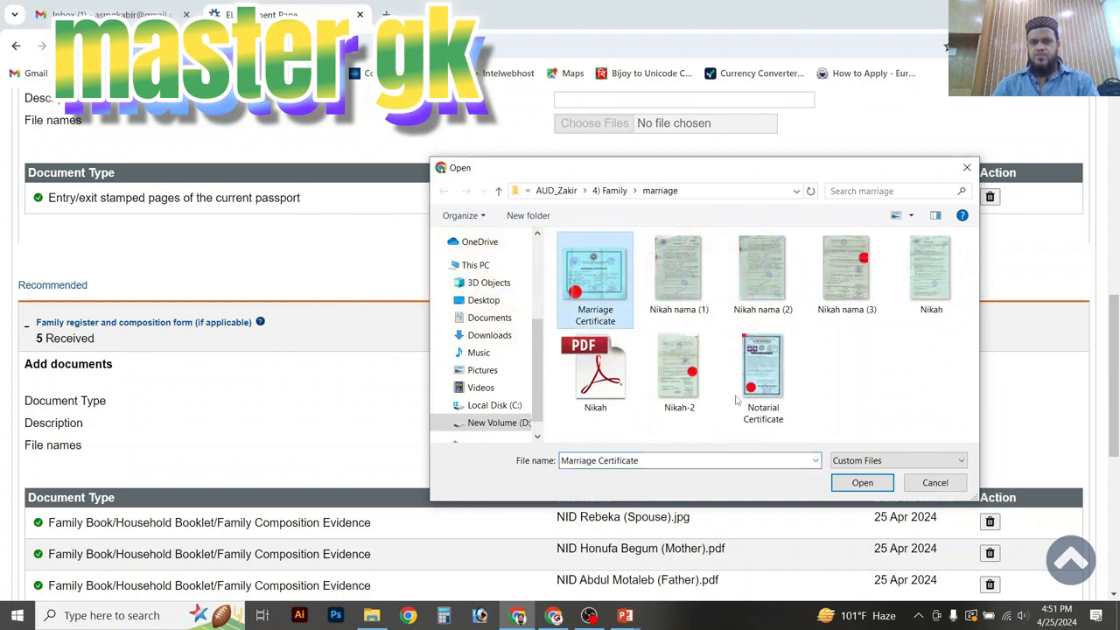
pyautogui.click(862, 483)
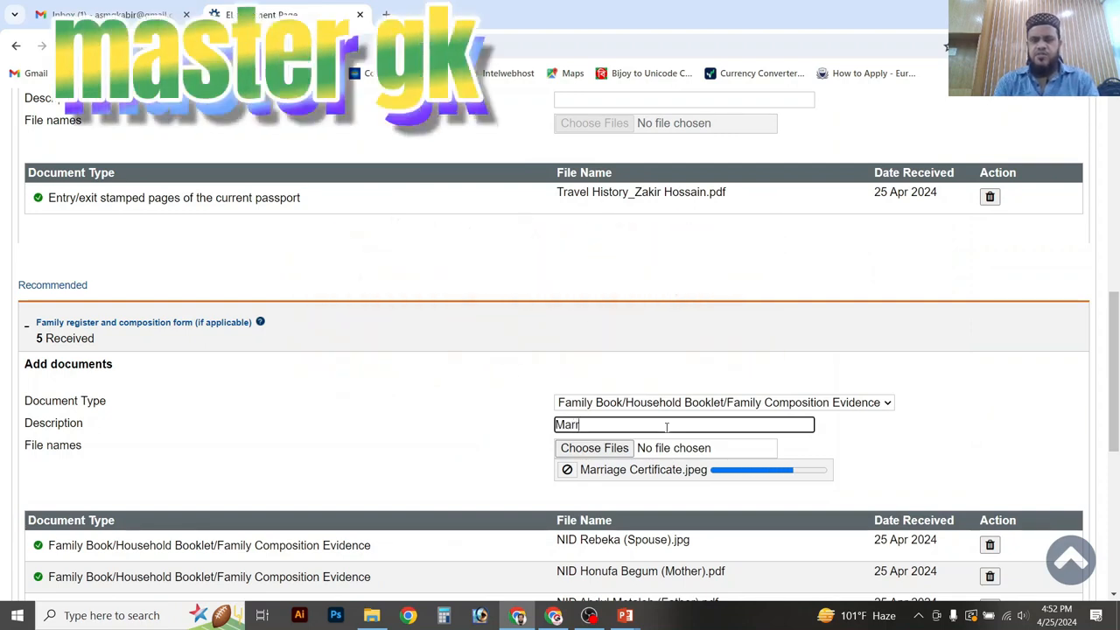
pyautogui.click(667, 426)
pyautogui.write('Marriage Certificate')
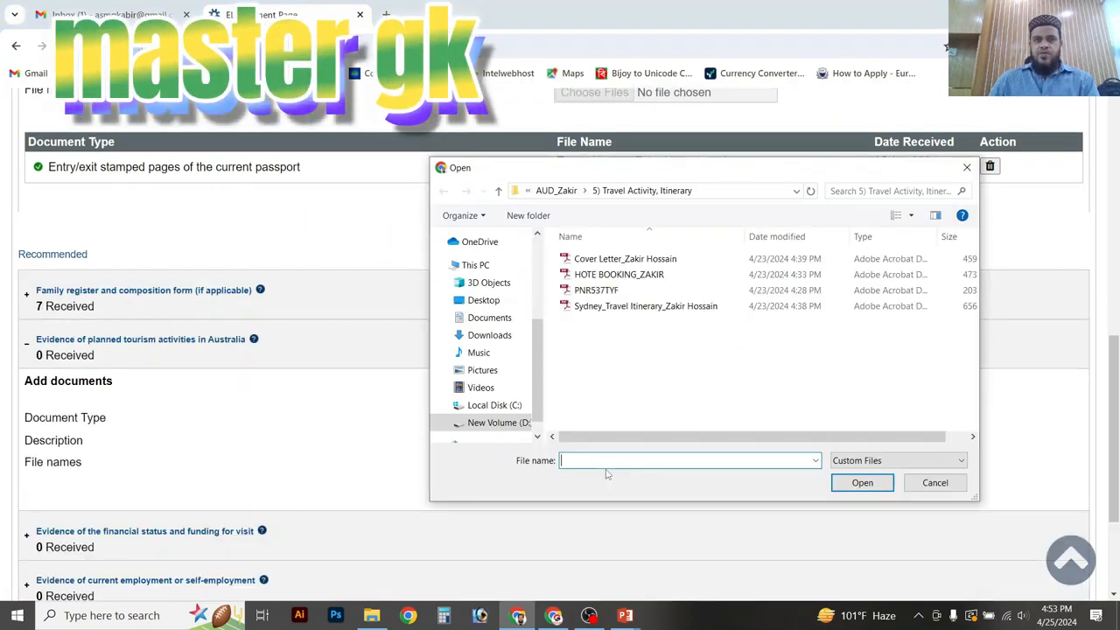
# Under Evidence of planned tourism activities in Australia, attach the Sydney travel itinerary PDF as type Itinerary, described "Travel Itinerary"
pyautogui.click(594, 310)
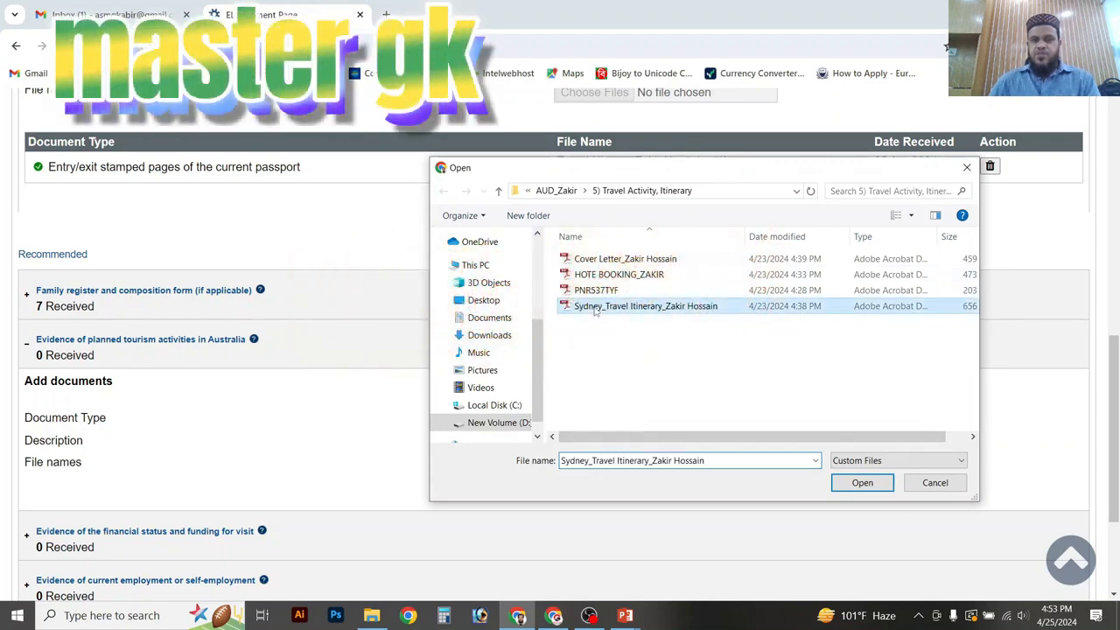
pyautogui.click(861, 483)
pyautogui.click(609, 440)
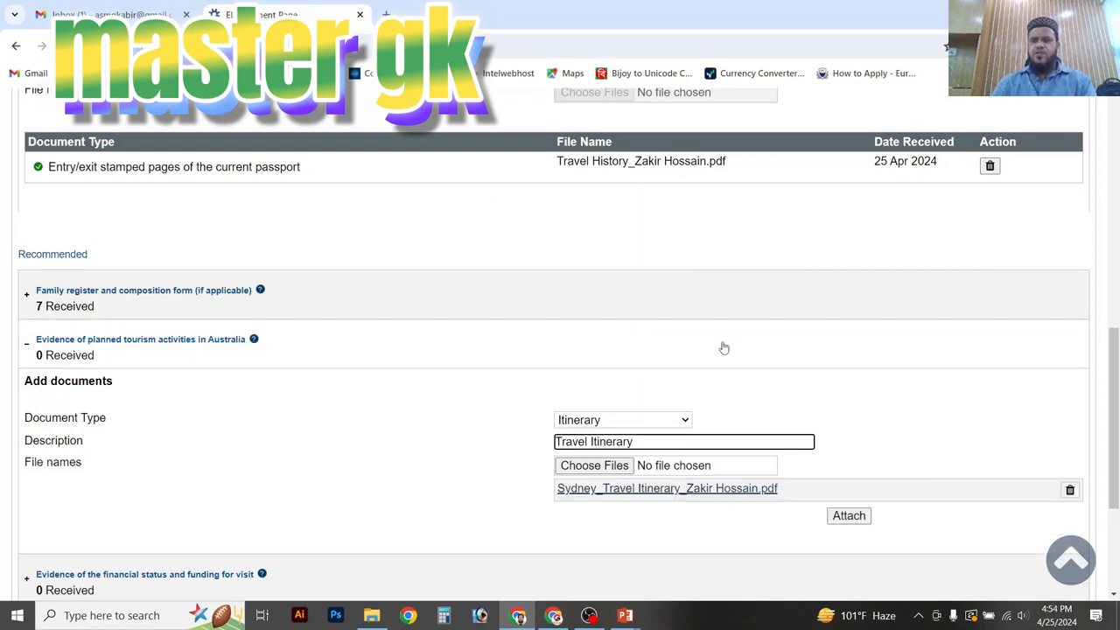
pyautogui.click(850, 516)
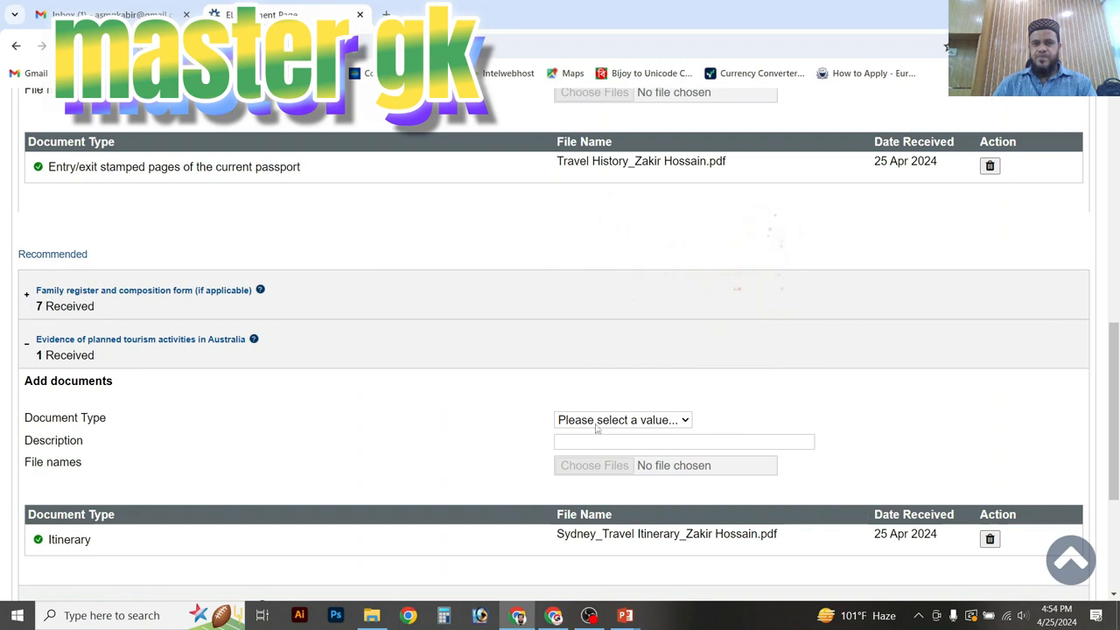
# Attach the hotel booking PDF under Evidence of planned tourism activities in Australia as document type Planned Activities
pyautogui.click(610, 422)
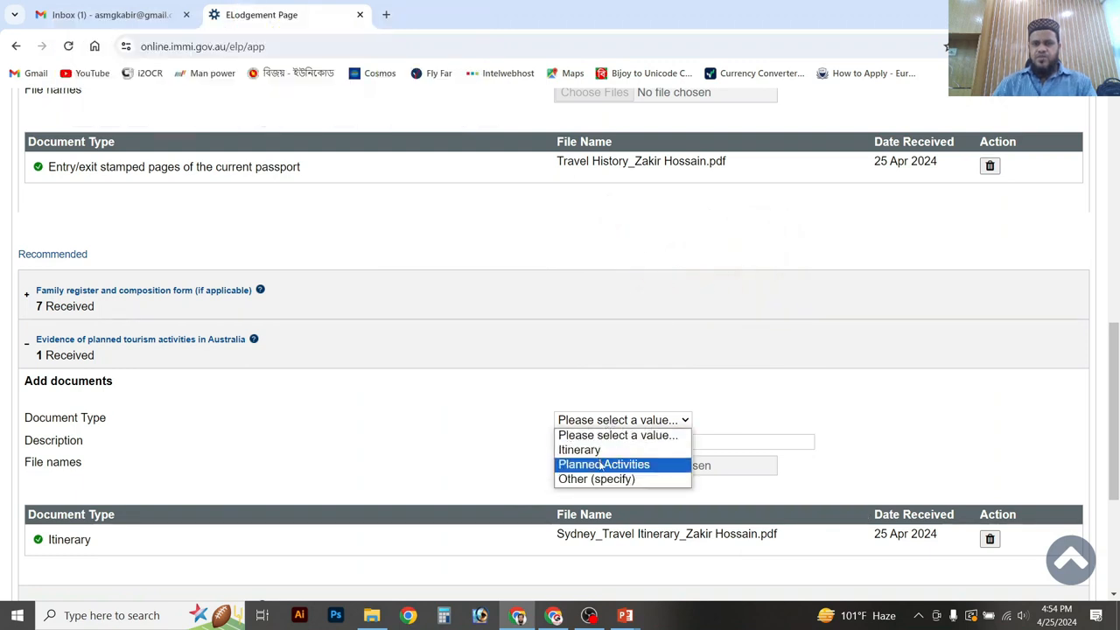
pyautogui.click(600, 464)
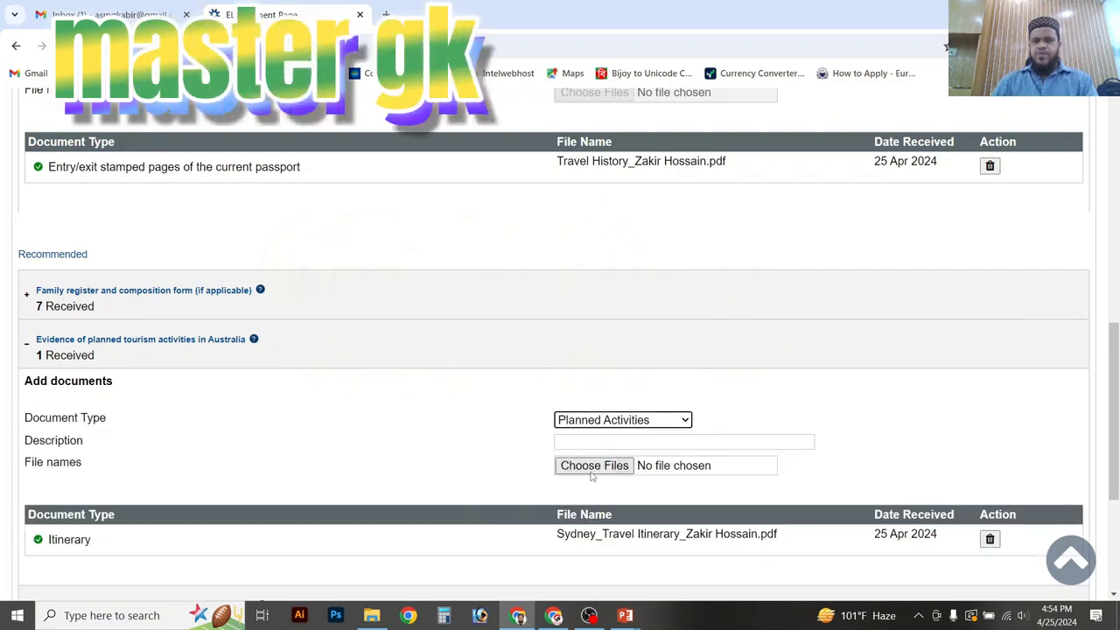
pyautogui.click(592, 465)
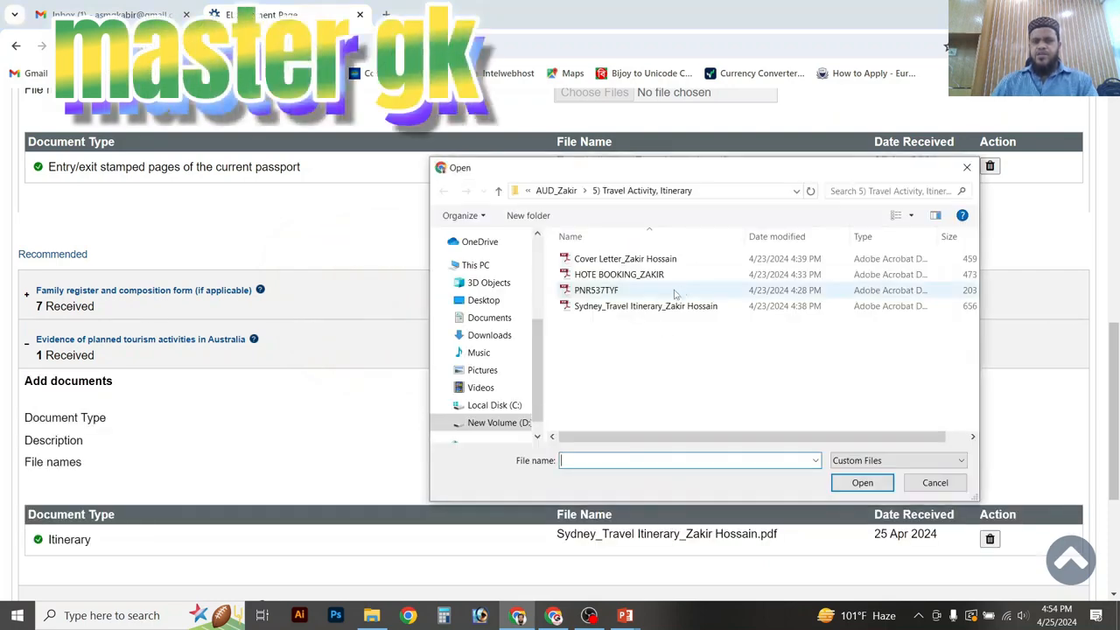
pyautogui.doubleClick(600, 275)
# Attach the PNR ticket PDF to the planned tourism evidence as type Other (specify), with the description "Air Ticket"
pyautogui.click(645, 422)
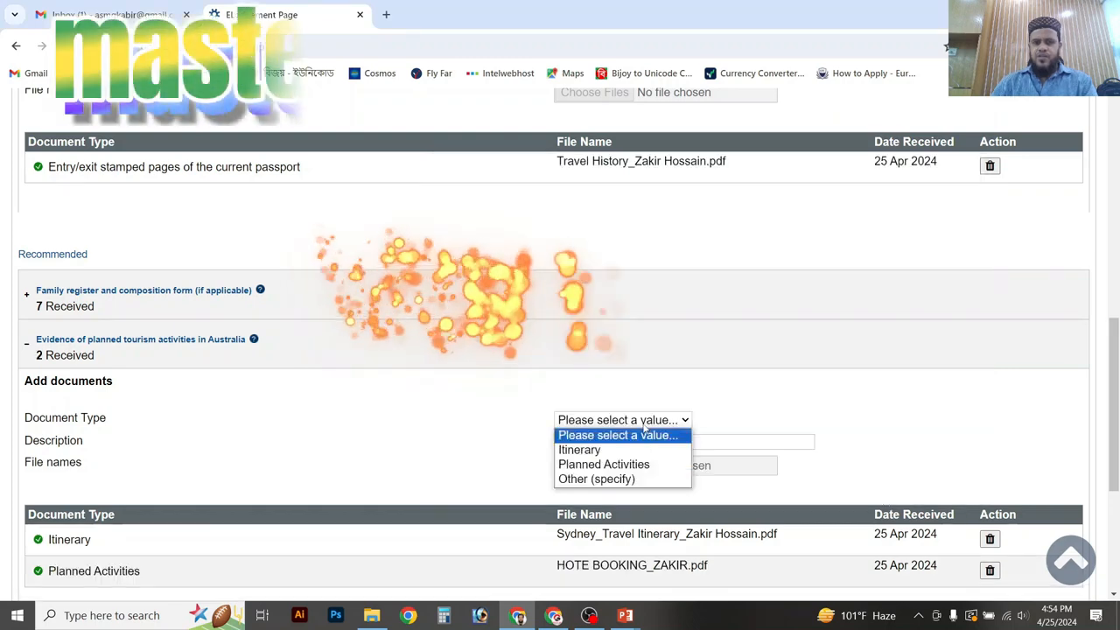
pyautogui.click(614, 480)
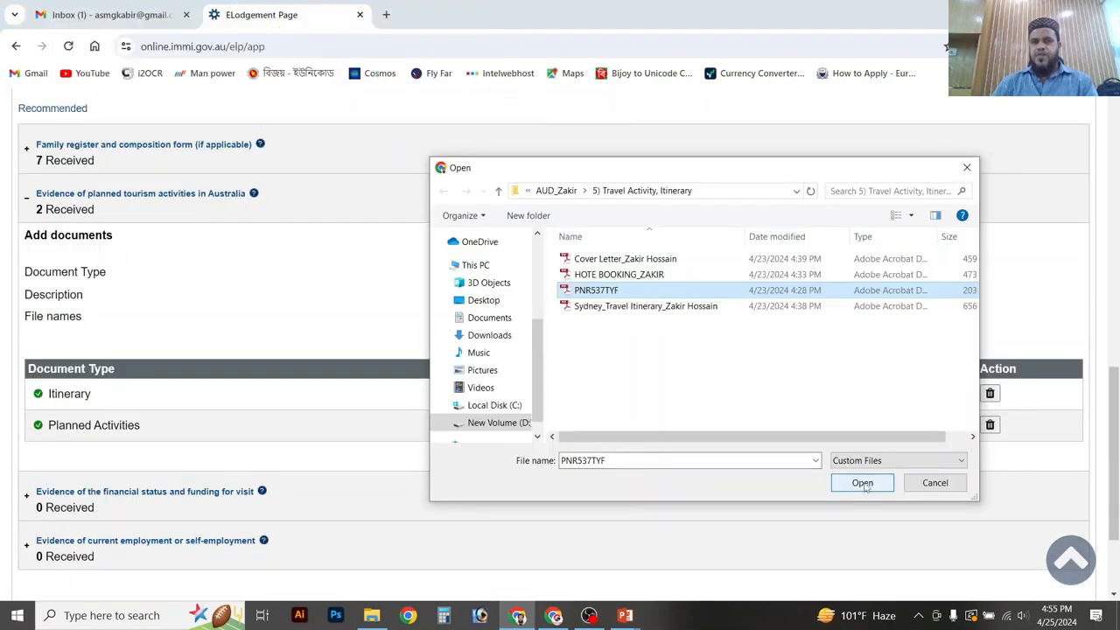
pyautogui.click(862, 483)
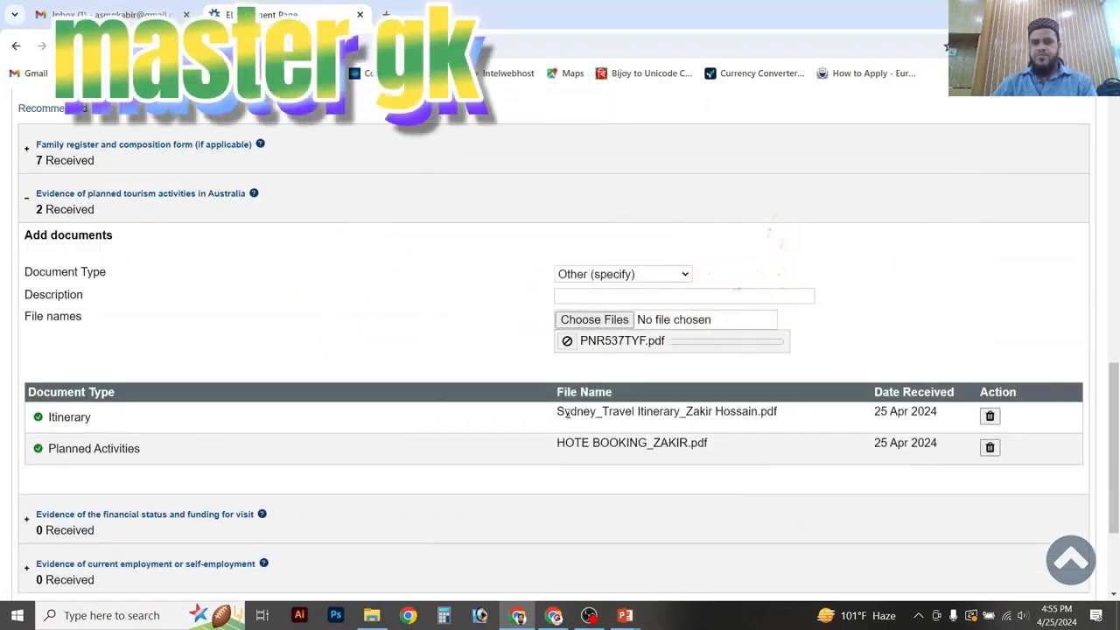
pyautogui.click(639, 297)
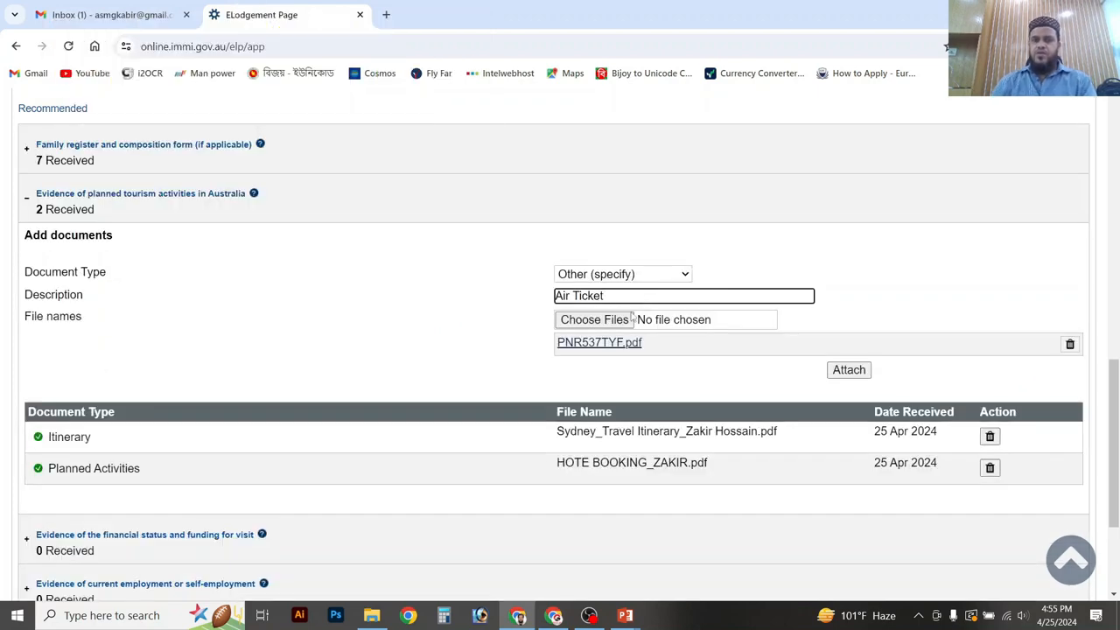
pyautogui.click(850, 374)
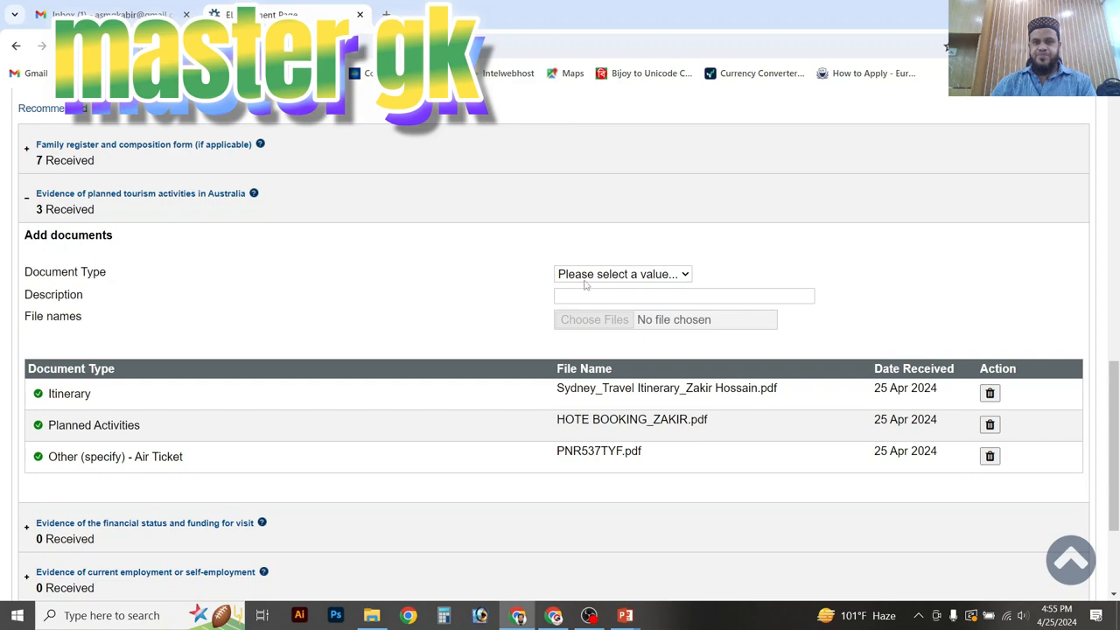
# Attach the cover letter PDF to the planned tourism evidence as type Other (specify), with the description "Cover Letter"
pyautogui.click(586, 278)
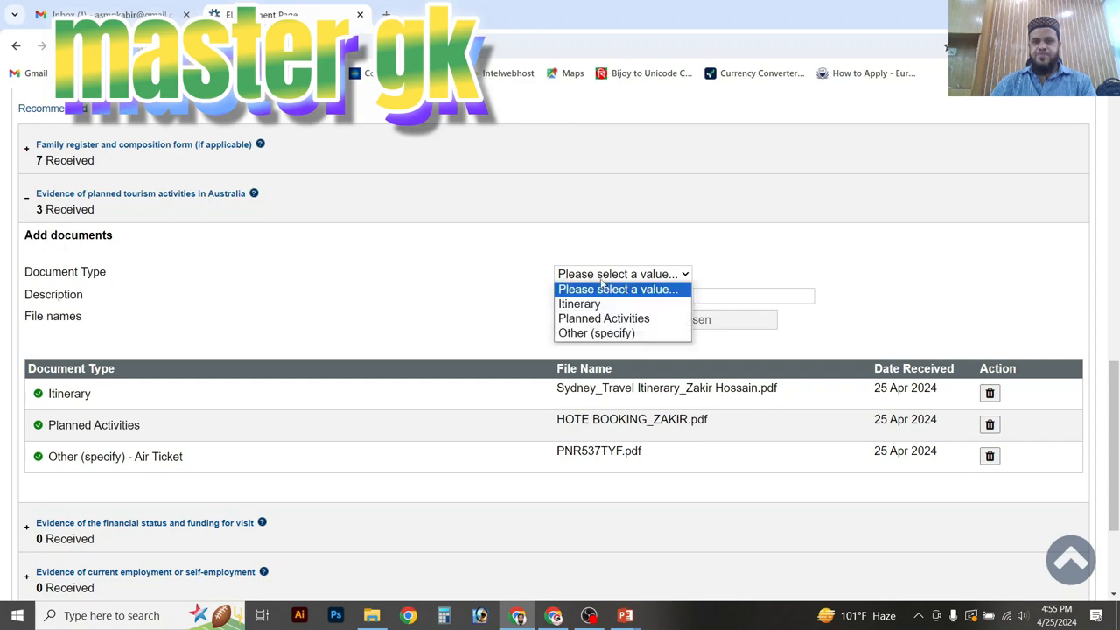
pyautogui.click(608, 335)
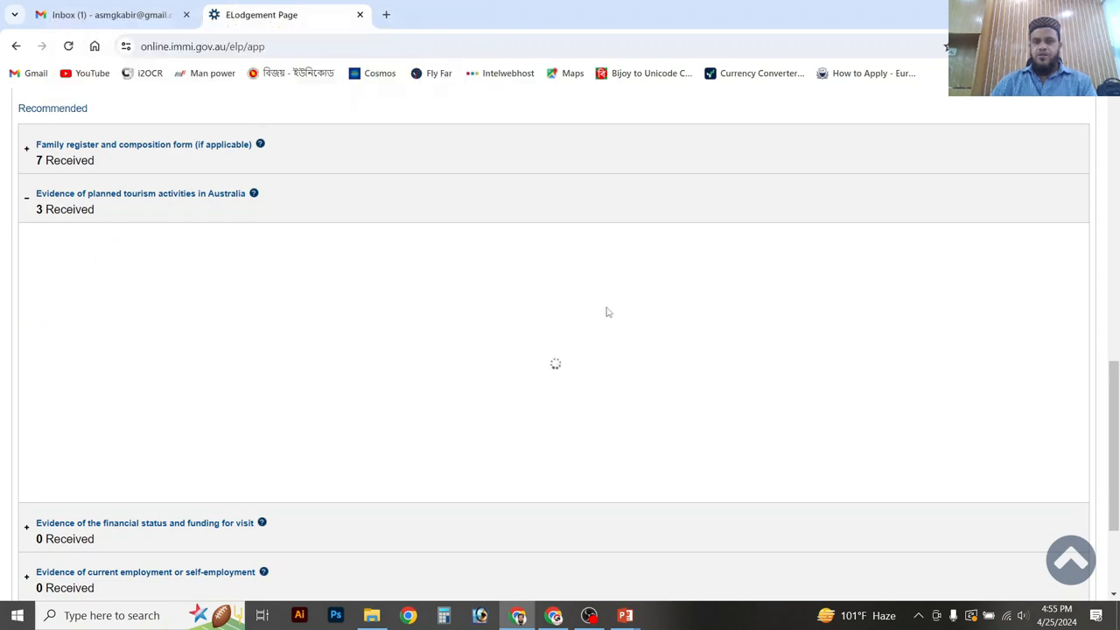
pyautogui.click(613, 321)
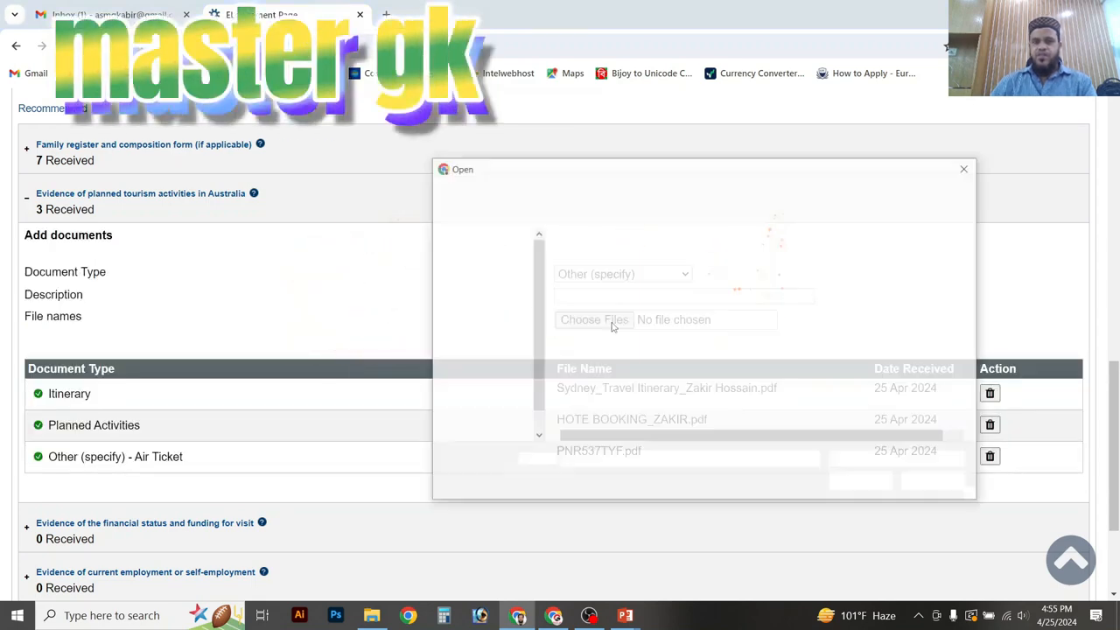
pyautogui.click(600, 261)
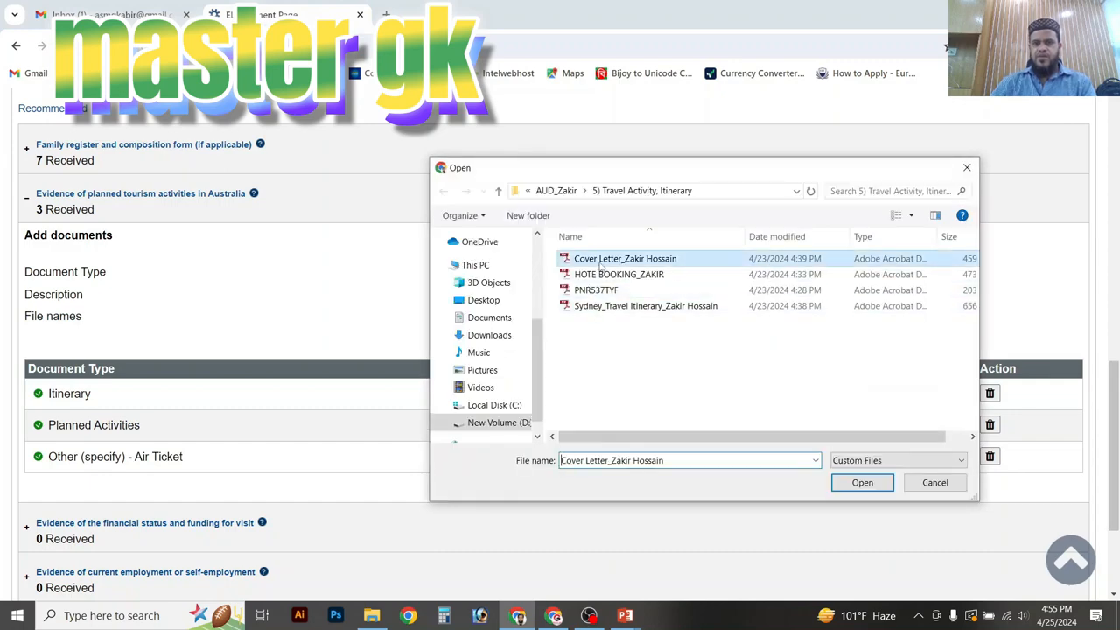
pyautogui.click(862, 483)
pyautogui.click(591, 298)
pyautogui.write('Cover Lett')
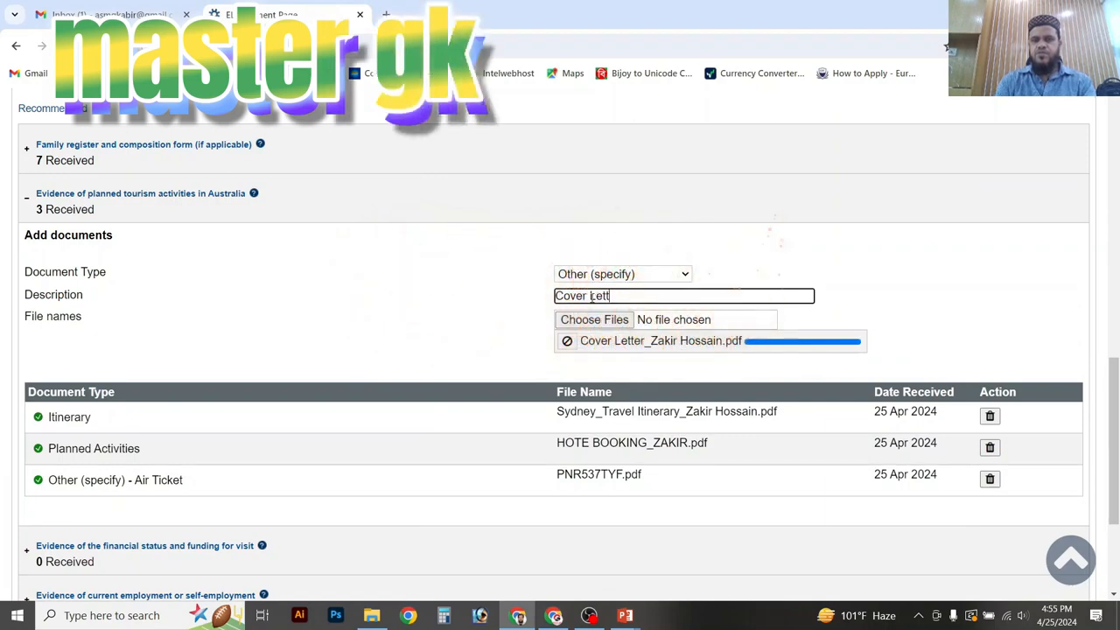
pyautogui.write('e')
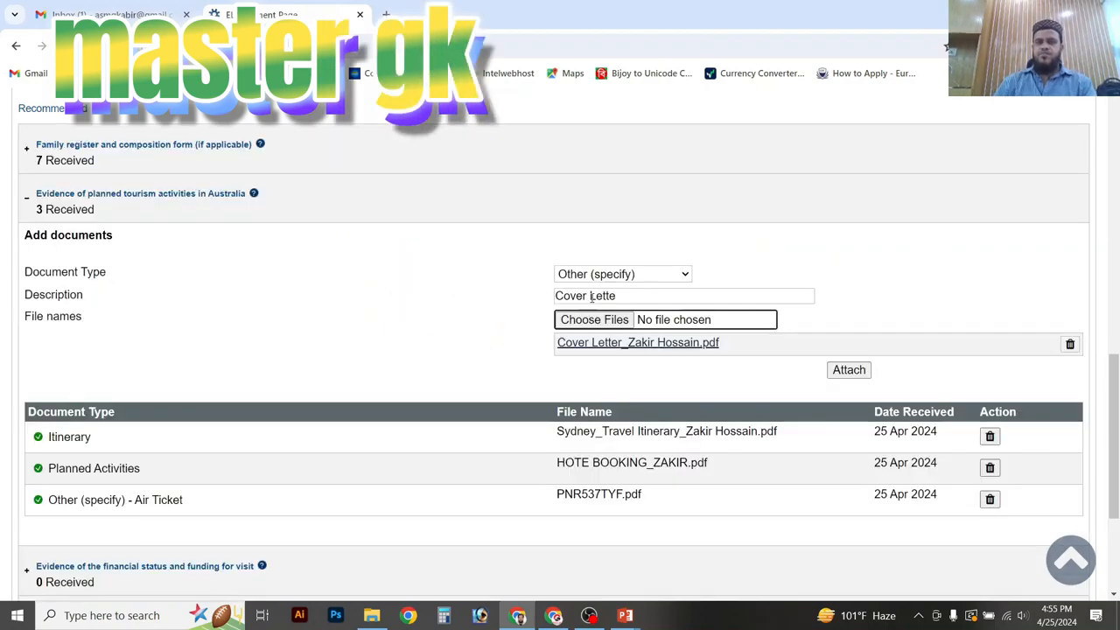
pyautogui.click(641, 297)
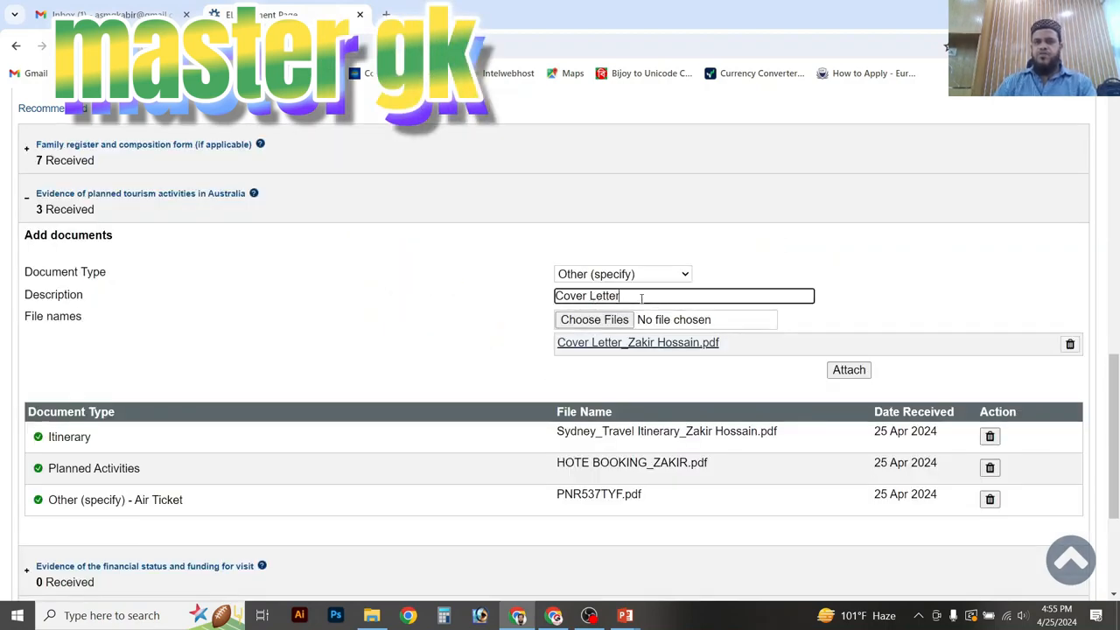
pyautogui.click(845, 371)
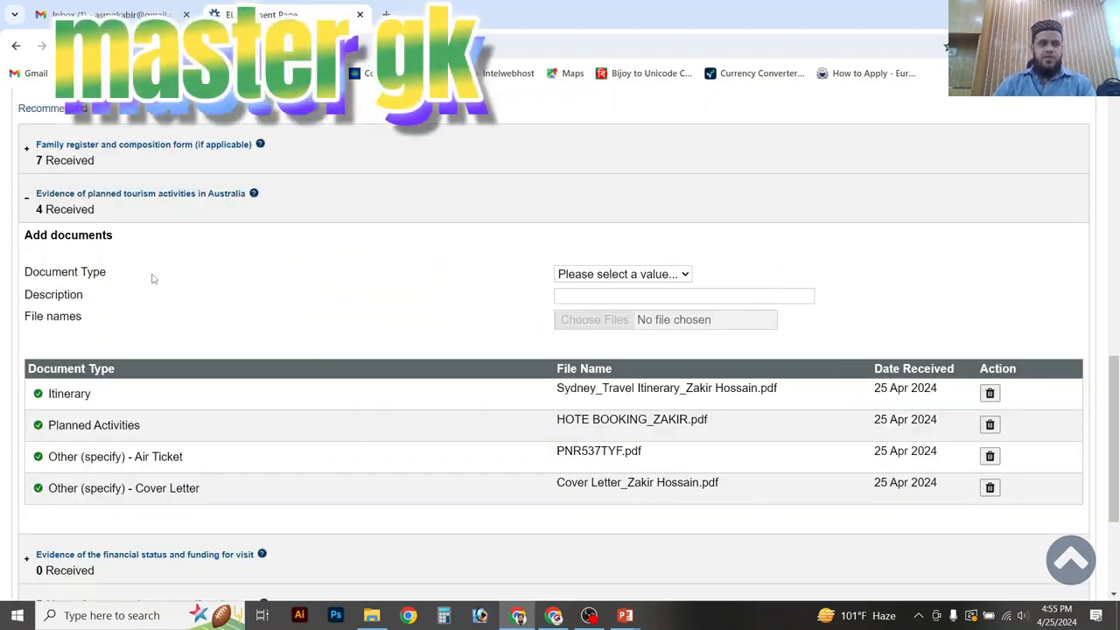
# Under Evidence of the financial status and funding for visit, attach IFIC Bank.pdf as Bank Statement - Personal, described "IFIC Bank Statement"
pyautogui.scroll(-2, 206, 294)
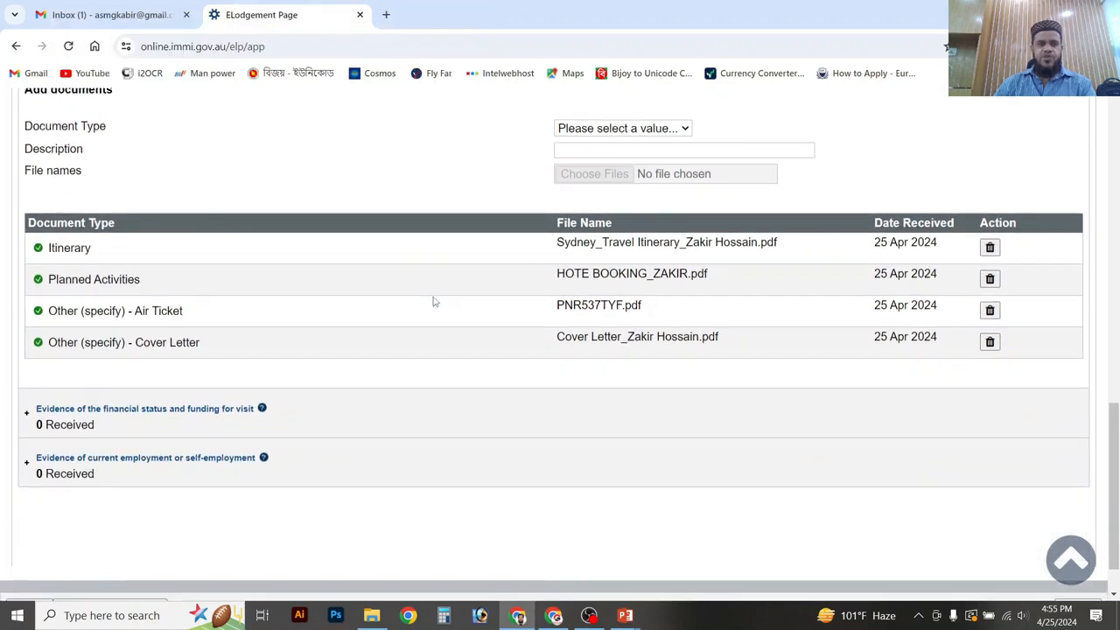
pyautogui.click(299, 423)
pyautogui.scroll(-3, 632, 429)
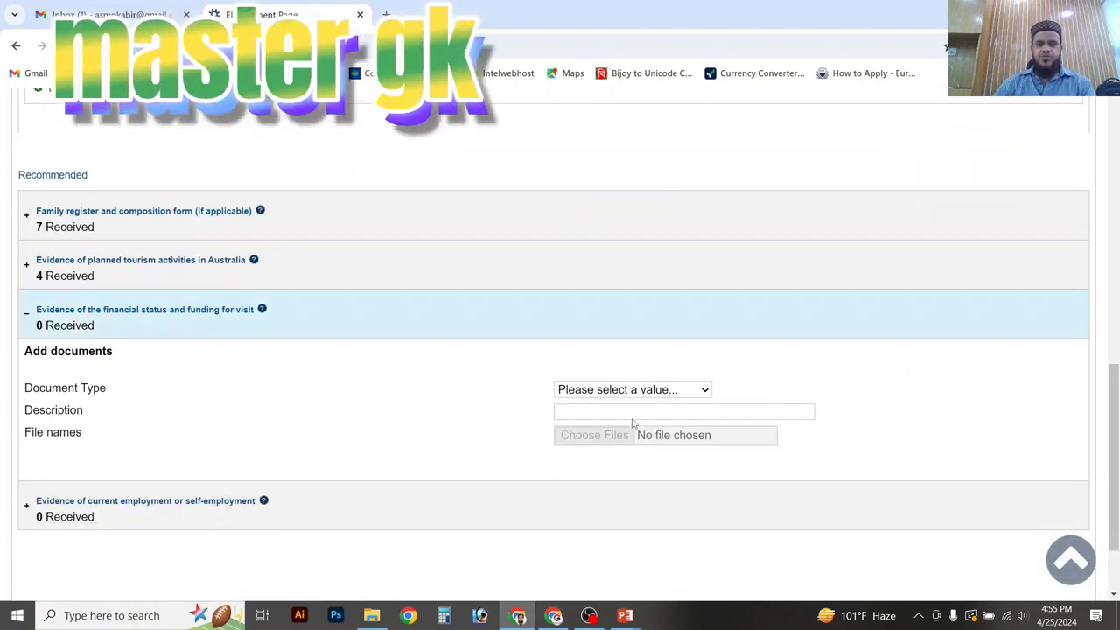
pyautogui.click(669, 289)
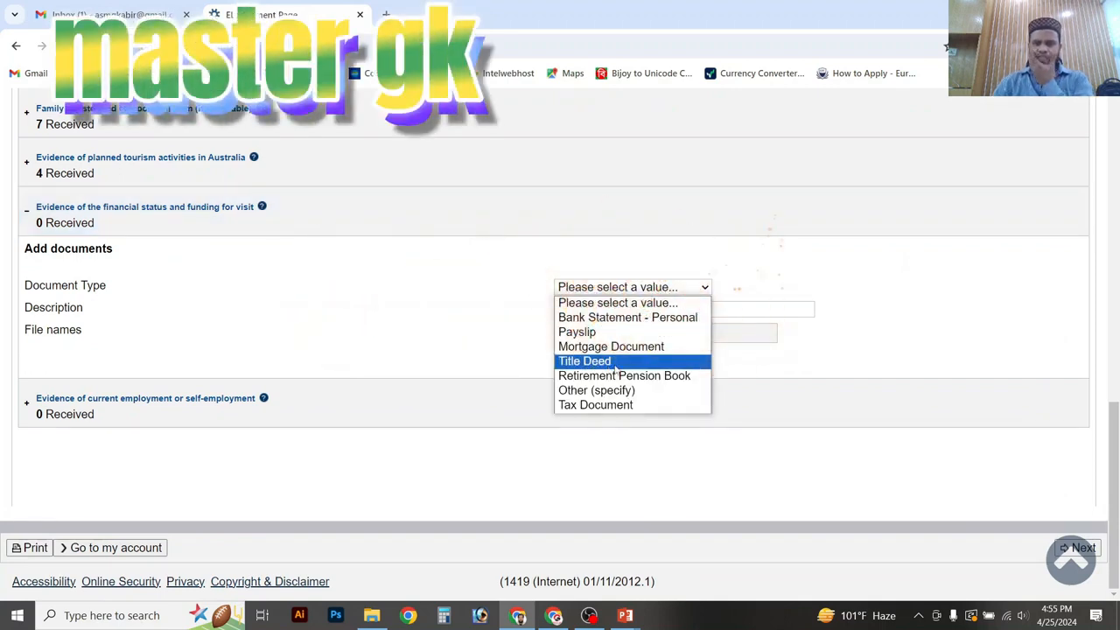
pyautogui.click(633, 318)
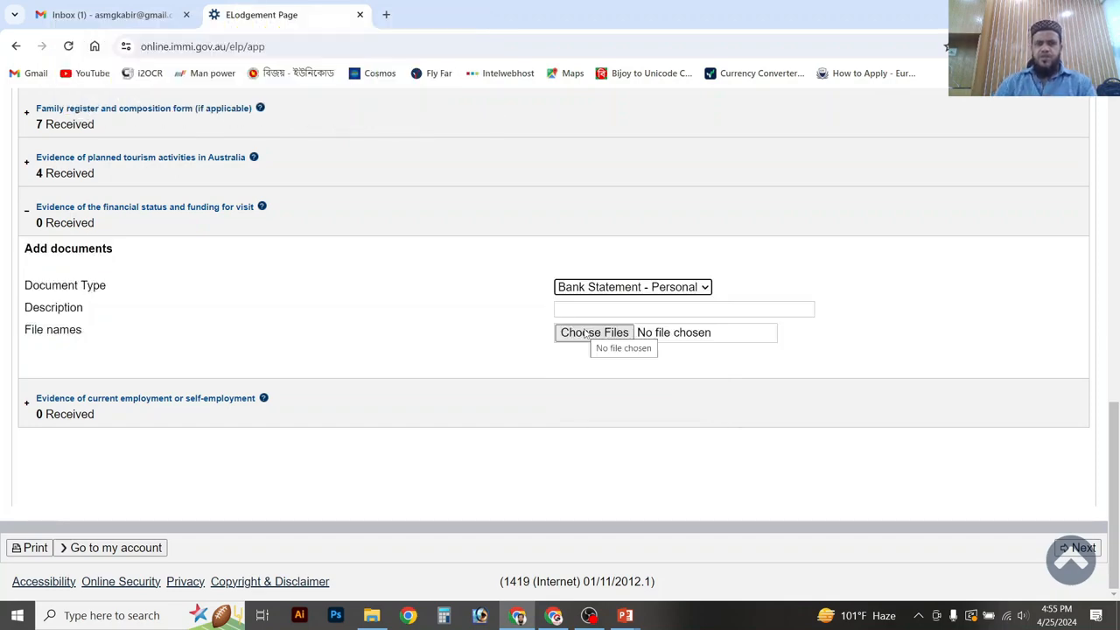
pyautogui.click(578, 332)
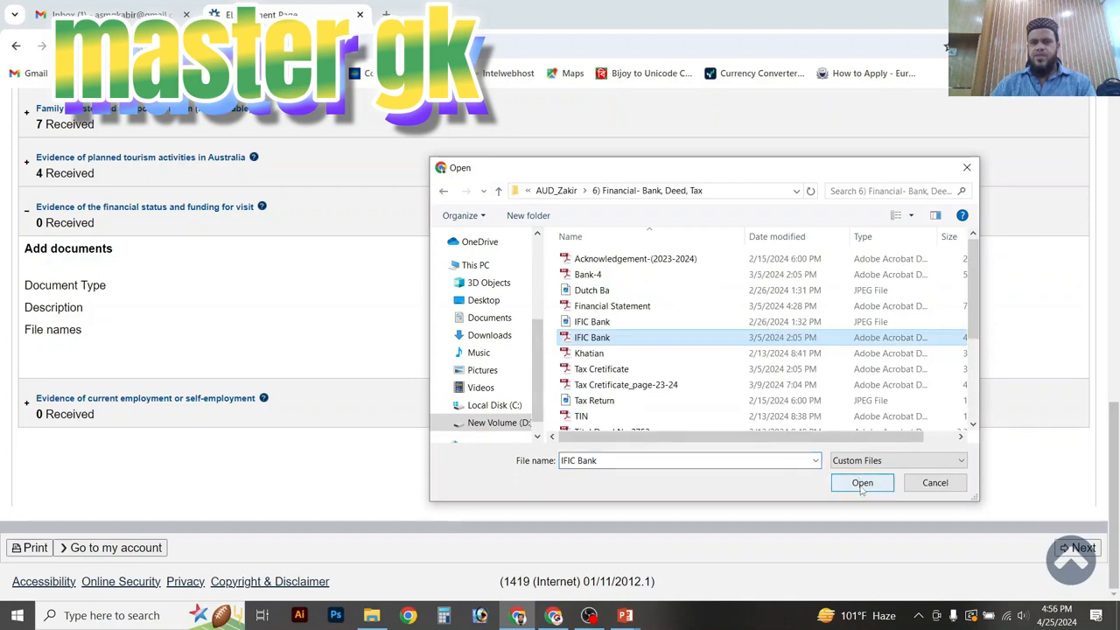
pyautogui.click(861, 488)
pyautogui.click(604, 308)
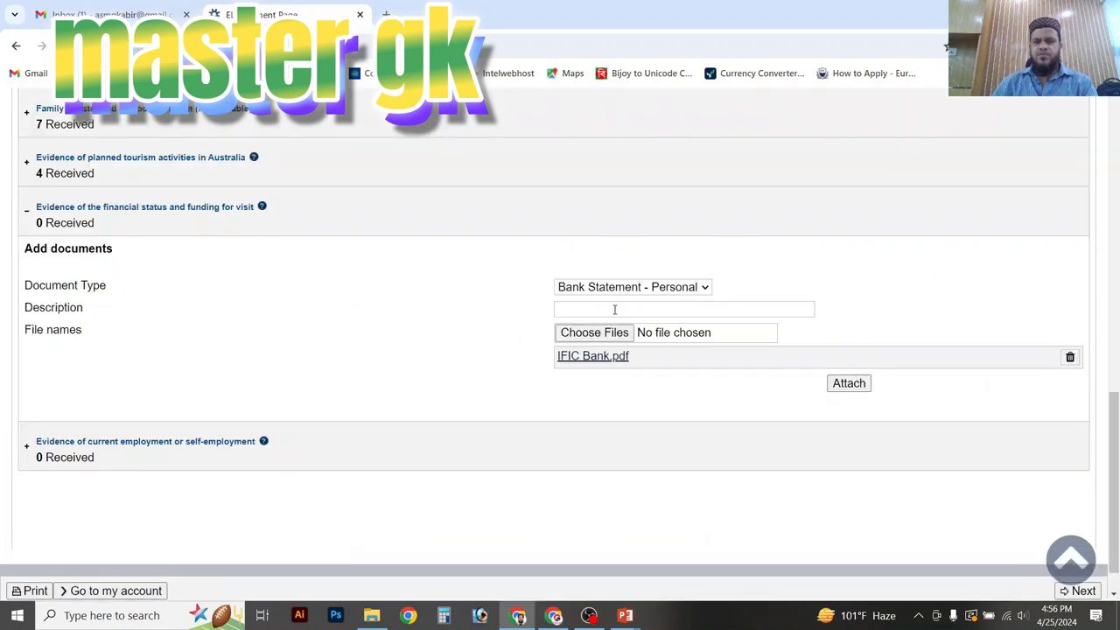
pyautogui.click(614, 310)
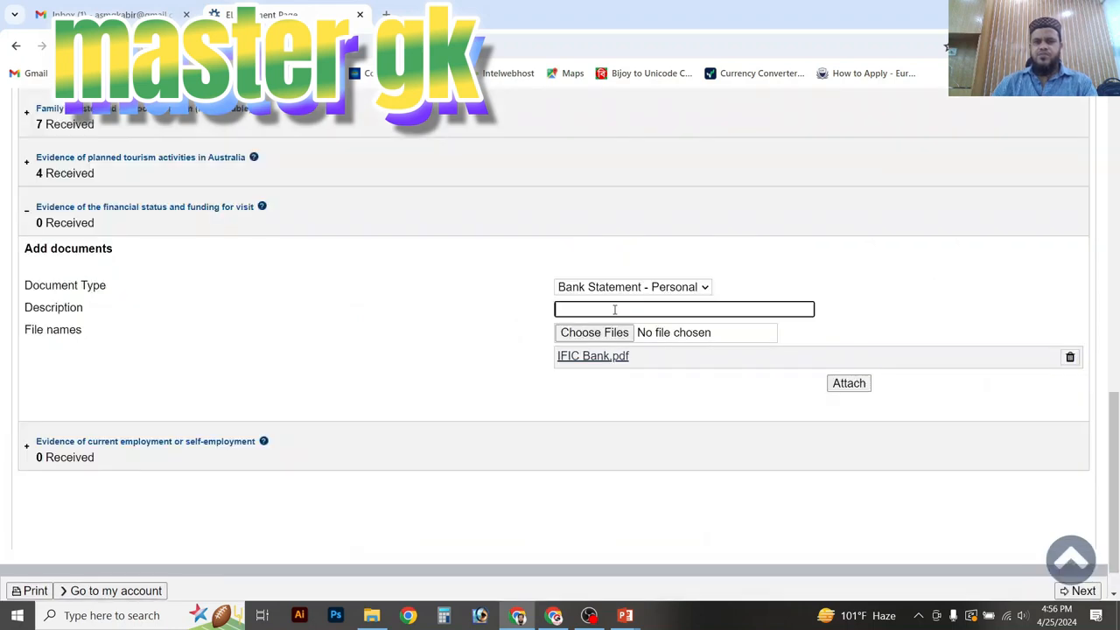
pyautogui.write('IFIC BAnk')
pyautogui.press('BackSpace')
pyautogui.press('BackSpace')
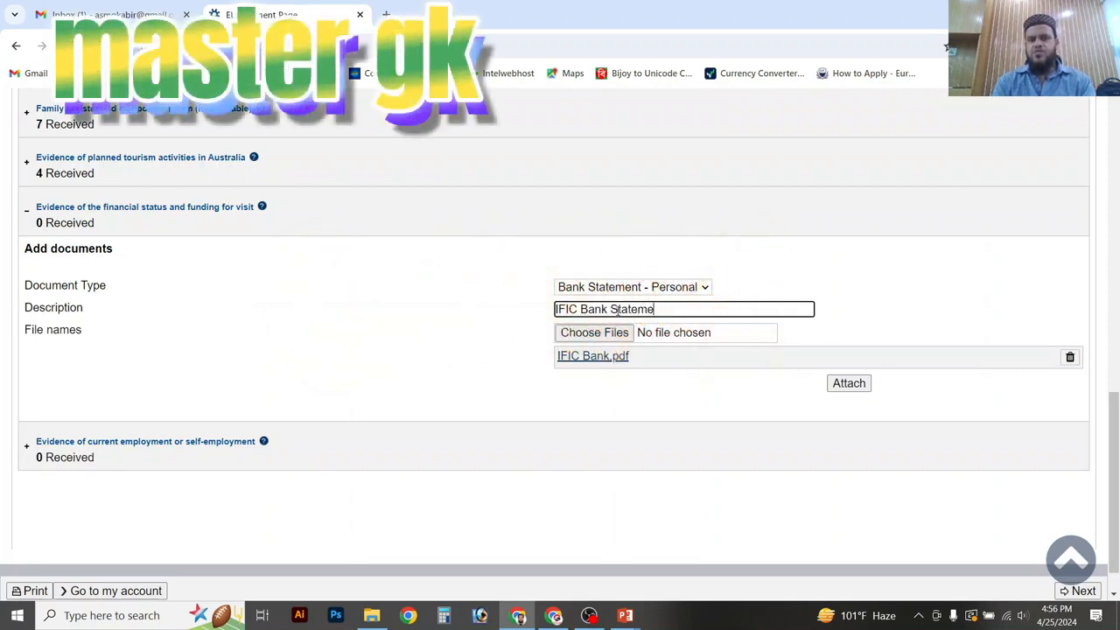
pyautogui.click(845, 387)
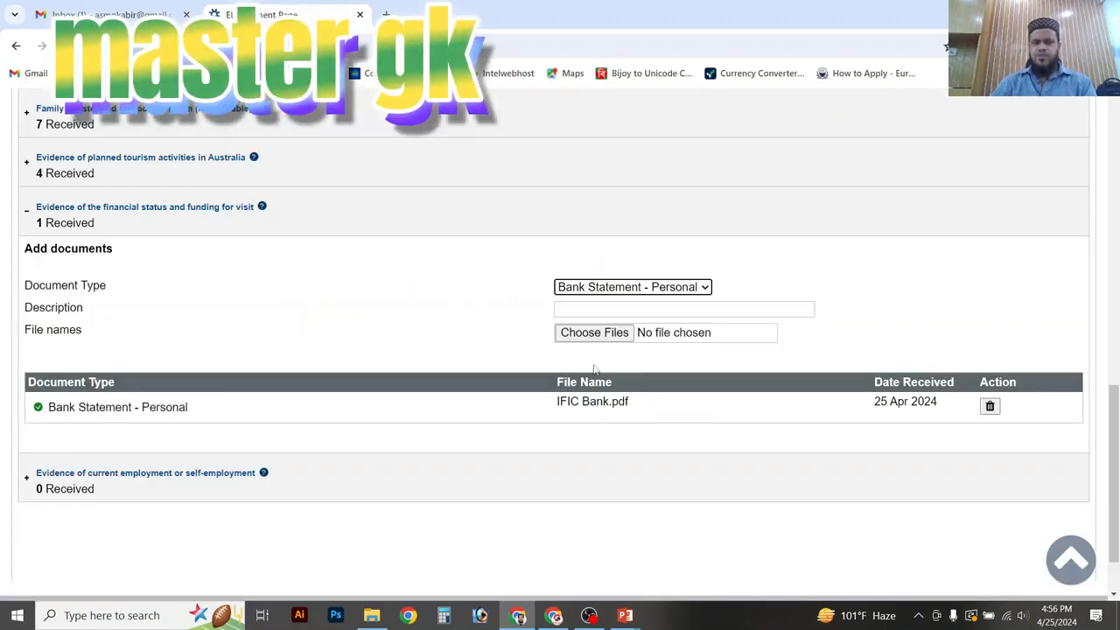
# Attach IFIC Bank.jpeg to the financial evidence as Bank Statement - Personal with the description "IFIC Bank Solvency"
pyautogui.click(597, 341)
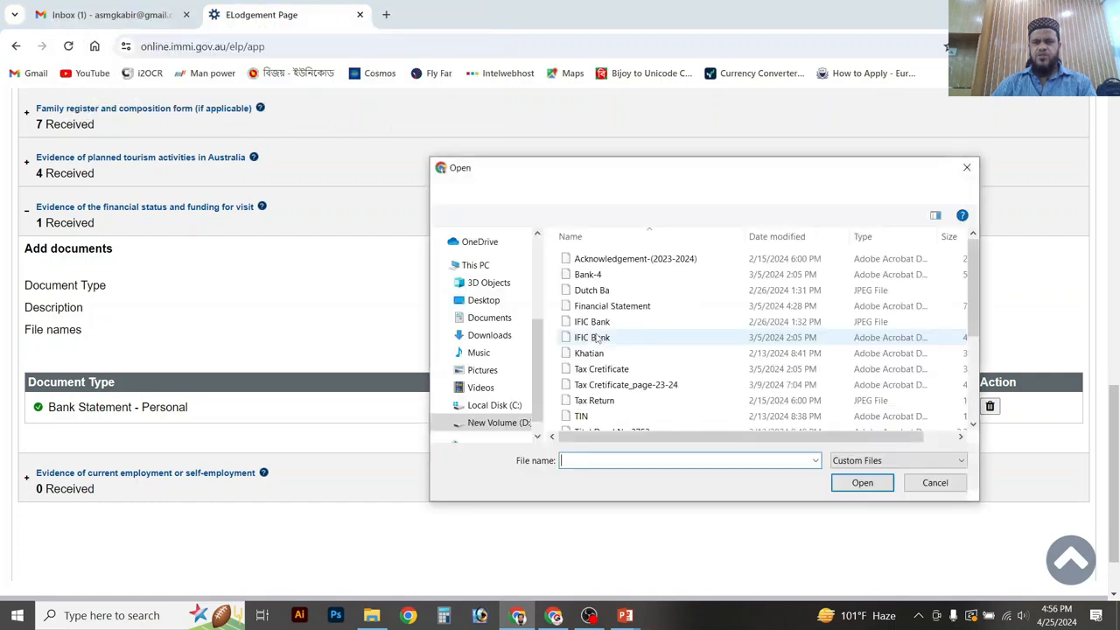
pyautogui.click(595, 321)
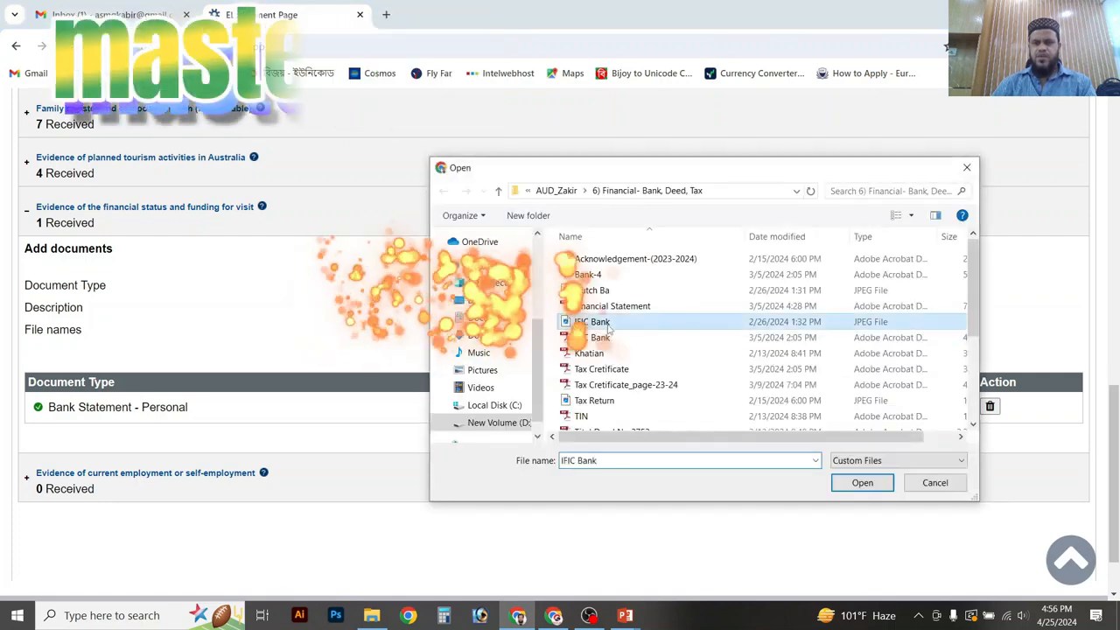
pyautogui.click(862, 483)
pyautogui.click(613, 310)
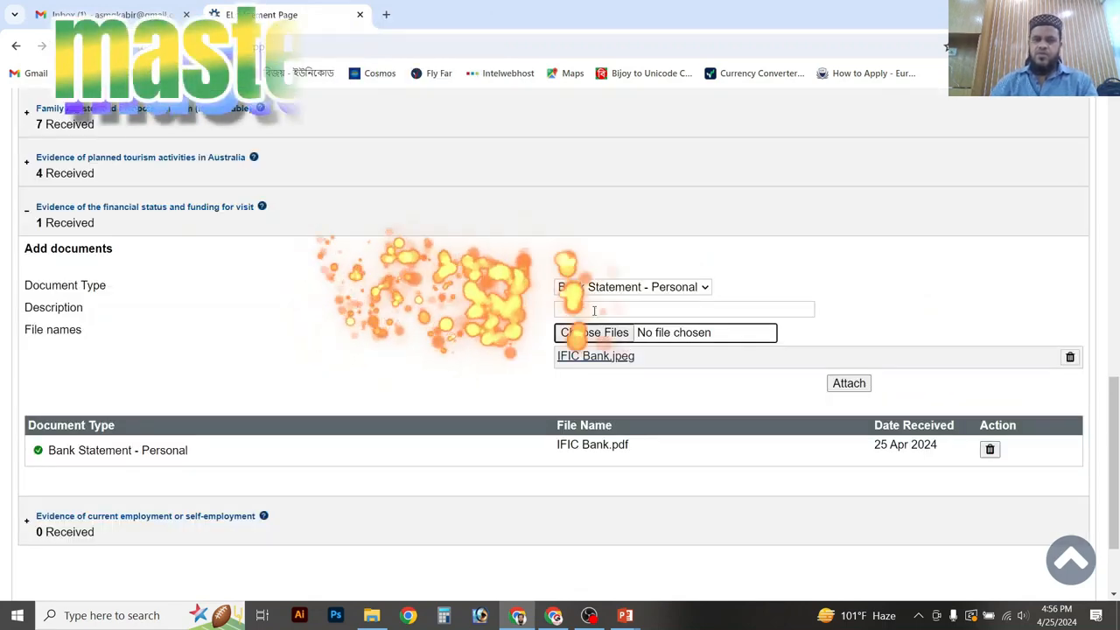
pyautogui.click(594, 311)
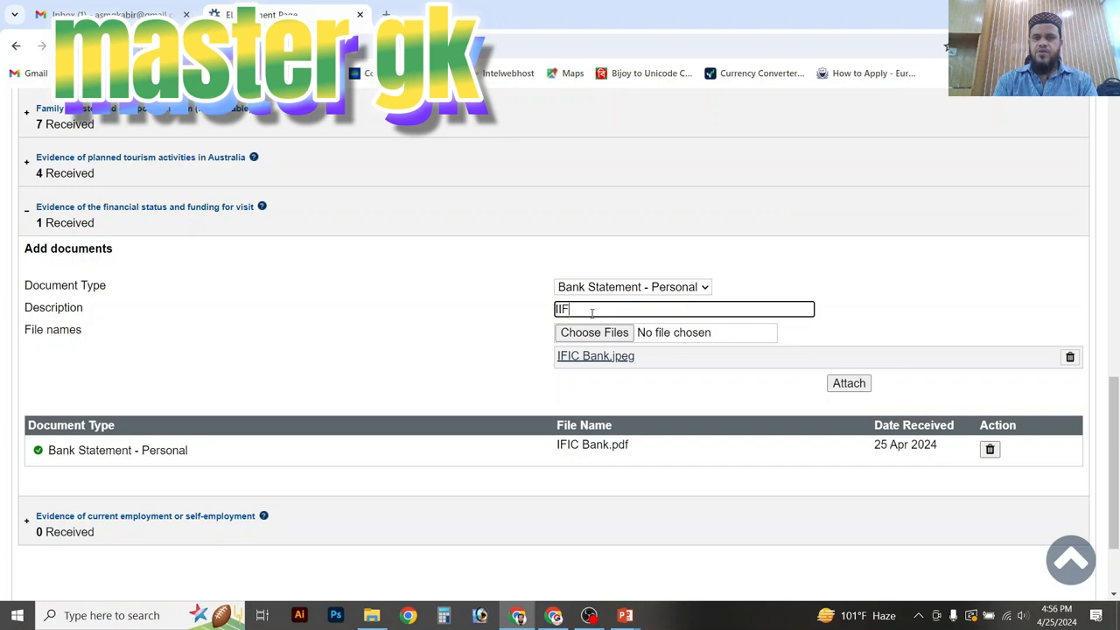
pyautogui.write('IFIC ')
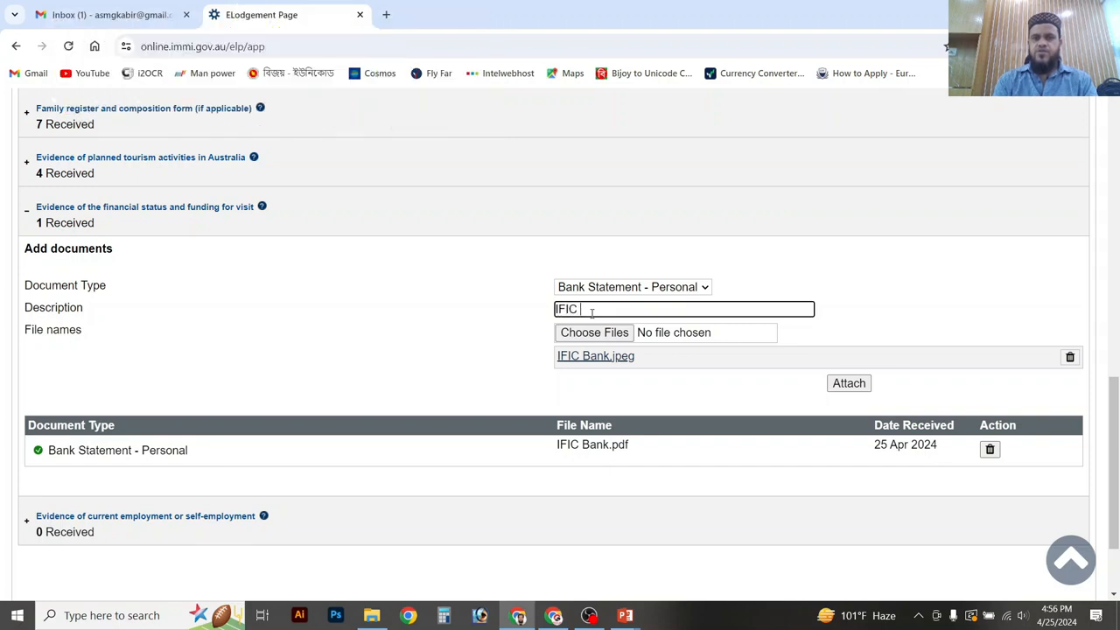
pyautogui.write('Bank Solvency')
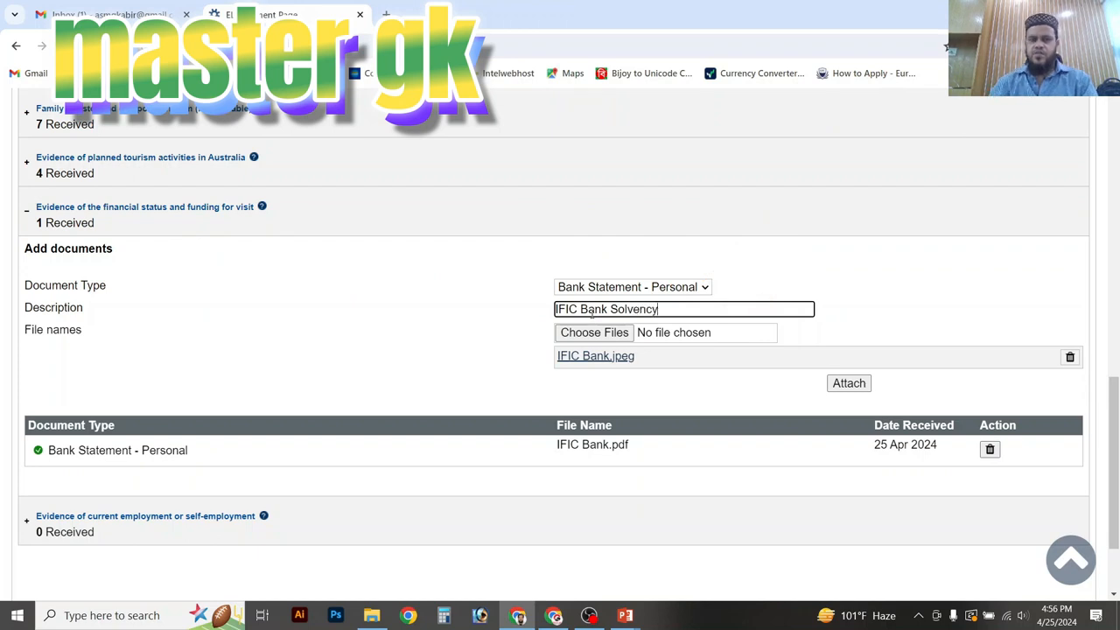
pyautogui.click(848, 385)
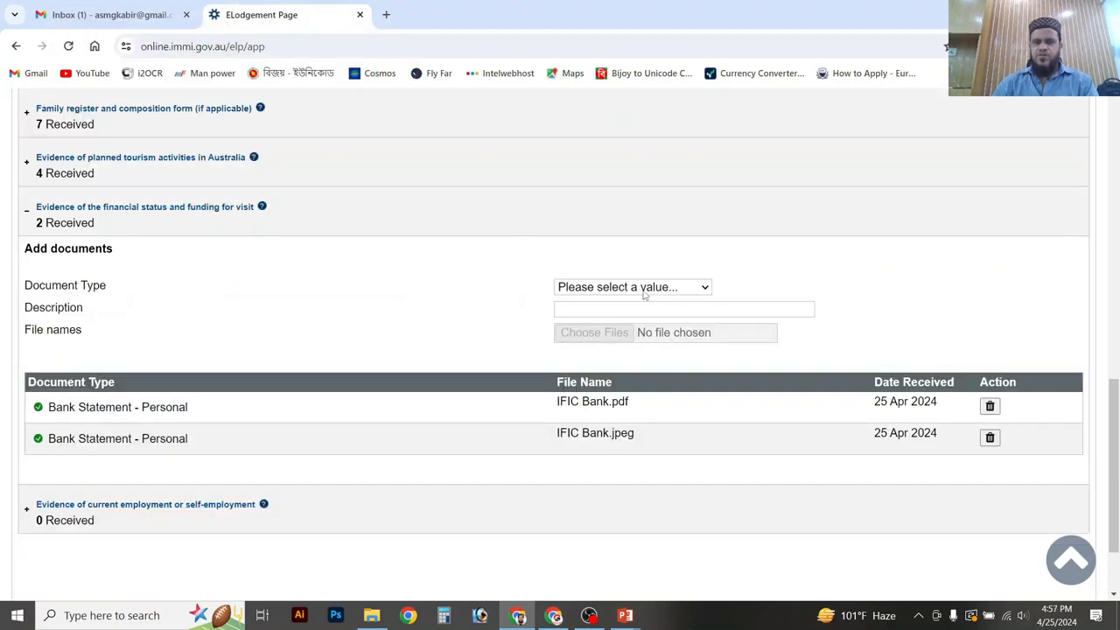
# Attach Bank-4.pdf to the financial evidence as Bank Statement - Personal with the description "Dutch Bangla Bank Statement"
pyautogui.click(643, 289)
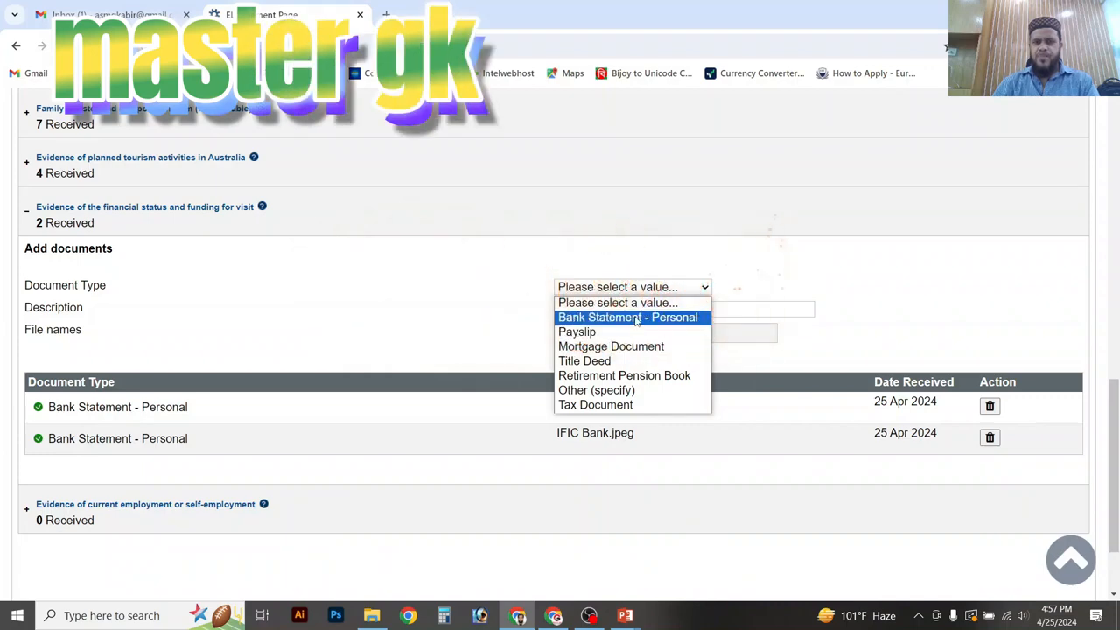
pyautogui.click(621, 319)
pyautogui.click(625, 311)
pyautogui.click(607, 333)
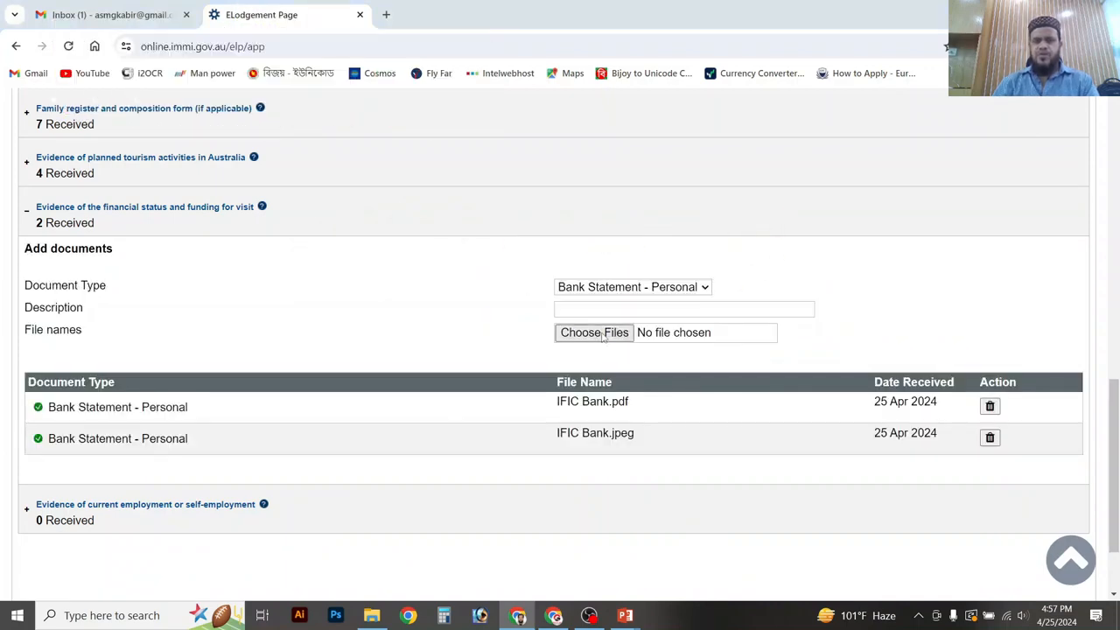
pyautogui.click(604, 274)
pyautogui.press('Return')
pyautogui.click(631, 310)
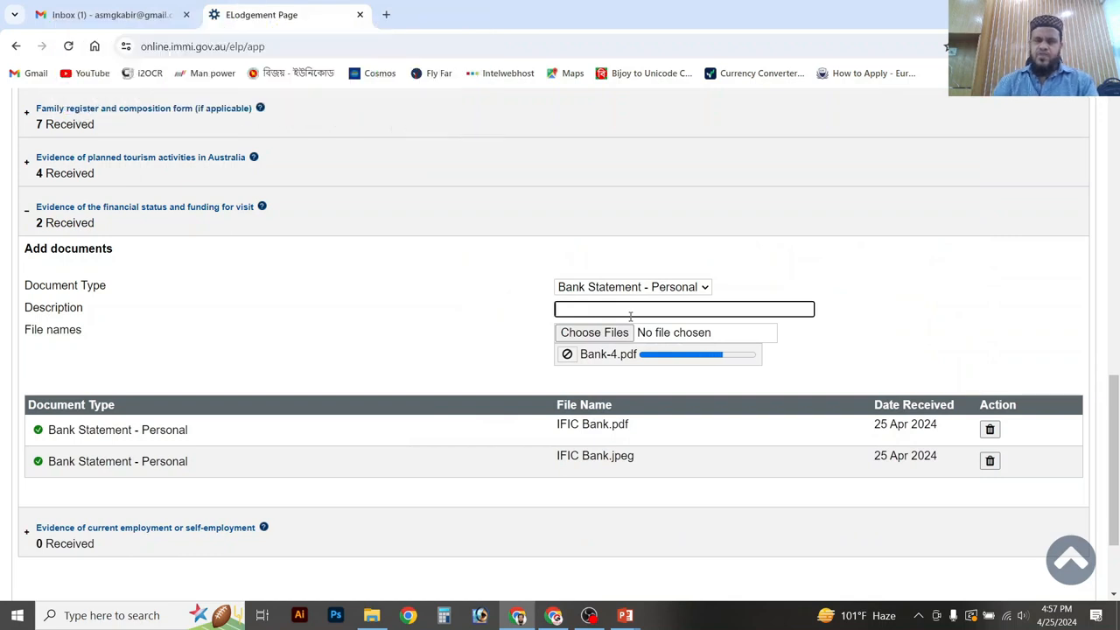
pyautogui.write('D')
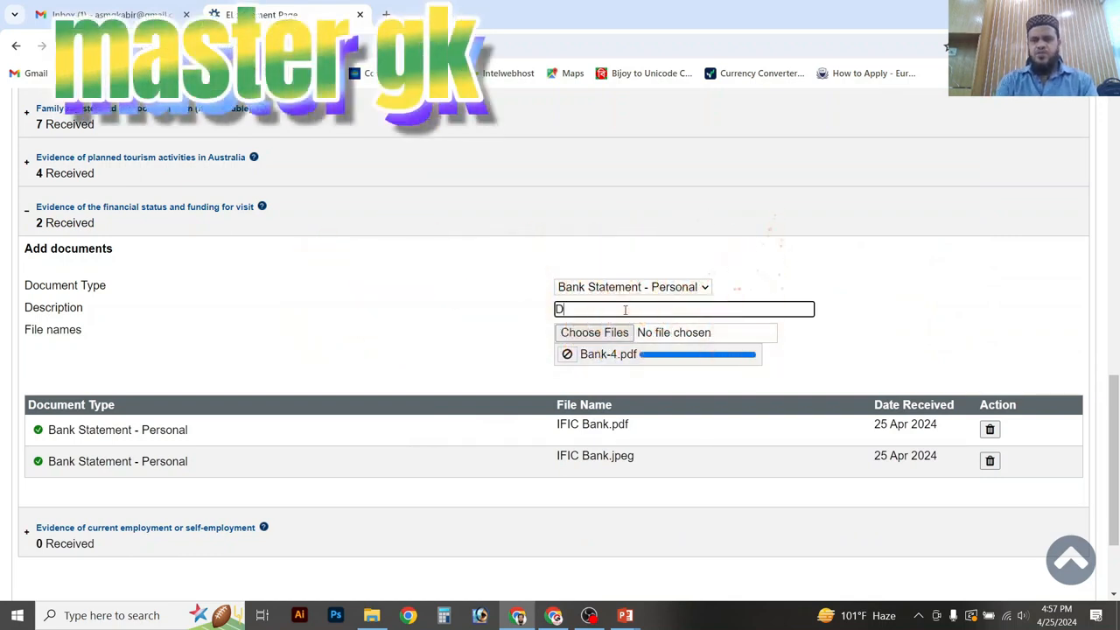
pyautogui.write('utch')
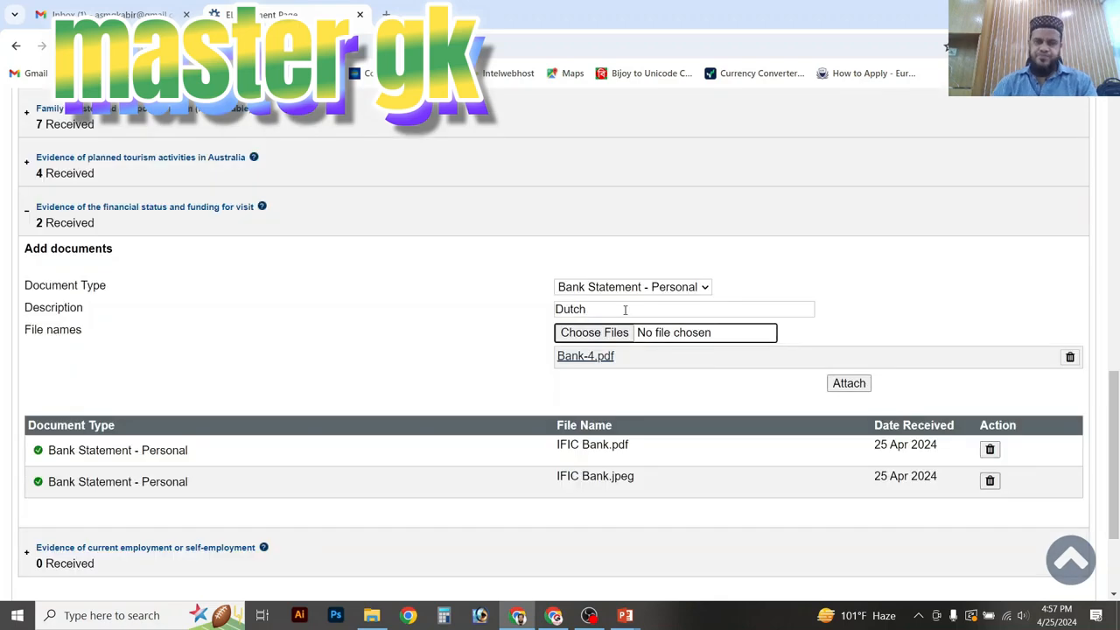
pyautogui.click(625, 309)
pyautogui.write('Bank')
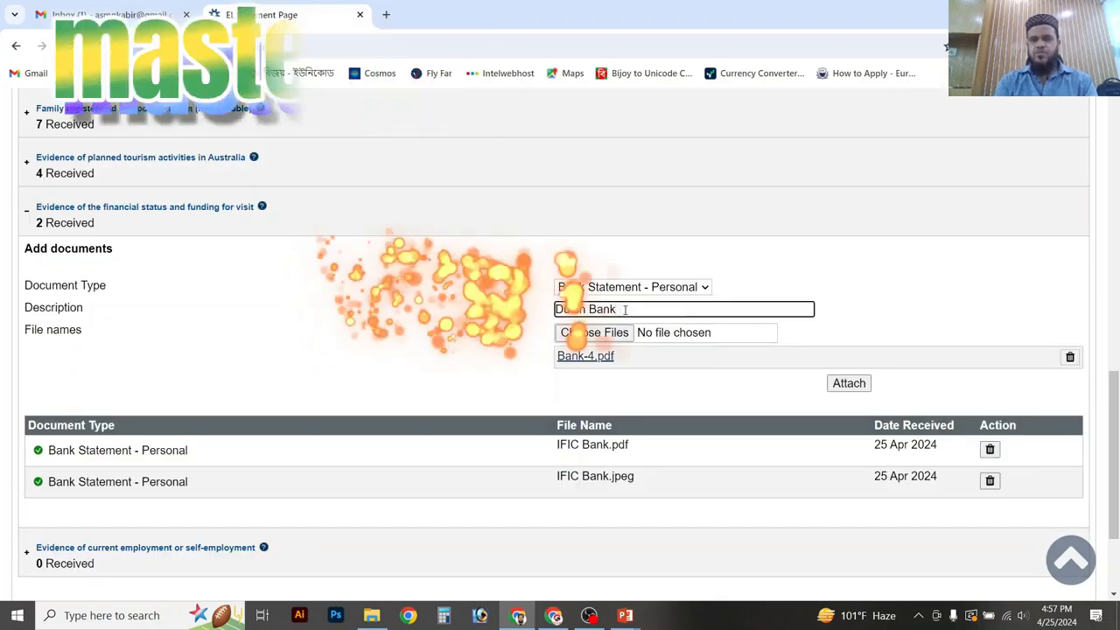
pyautogui.press('BackSpace')
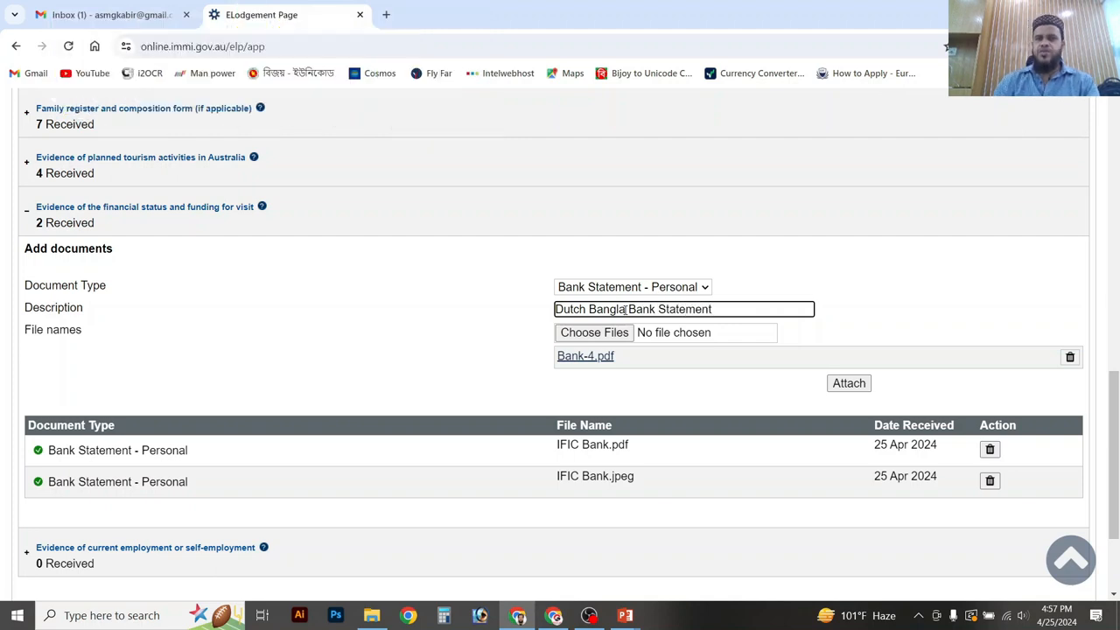
pyautogui.click(849, 382)
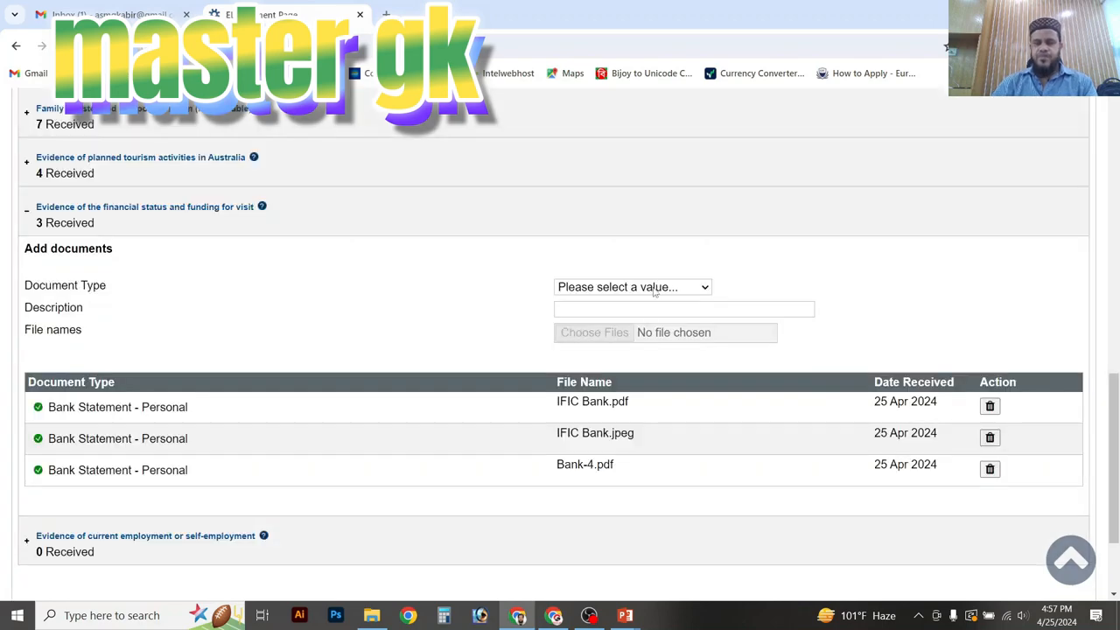
# Attach Dutch Ba.jpeg to the financial evidence as Bank Statement - Personal with the description "Dutch Bangla Bank Solvencey"
pyautogui.click(653, 291)
pyautogui.click(644, 317)
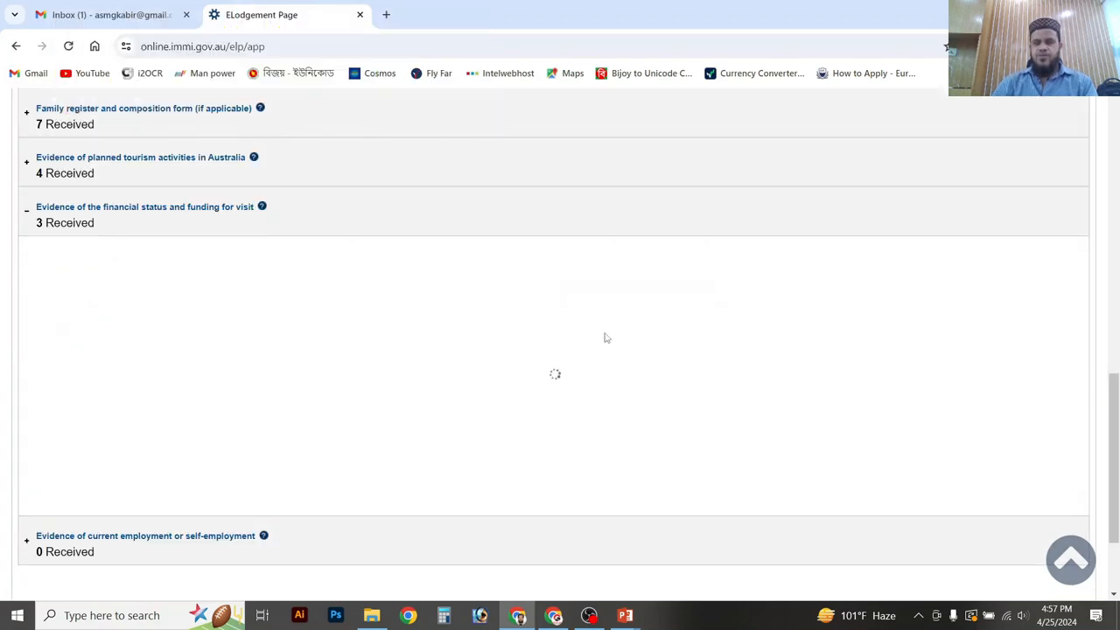
pyautogui.click(603, 336)
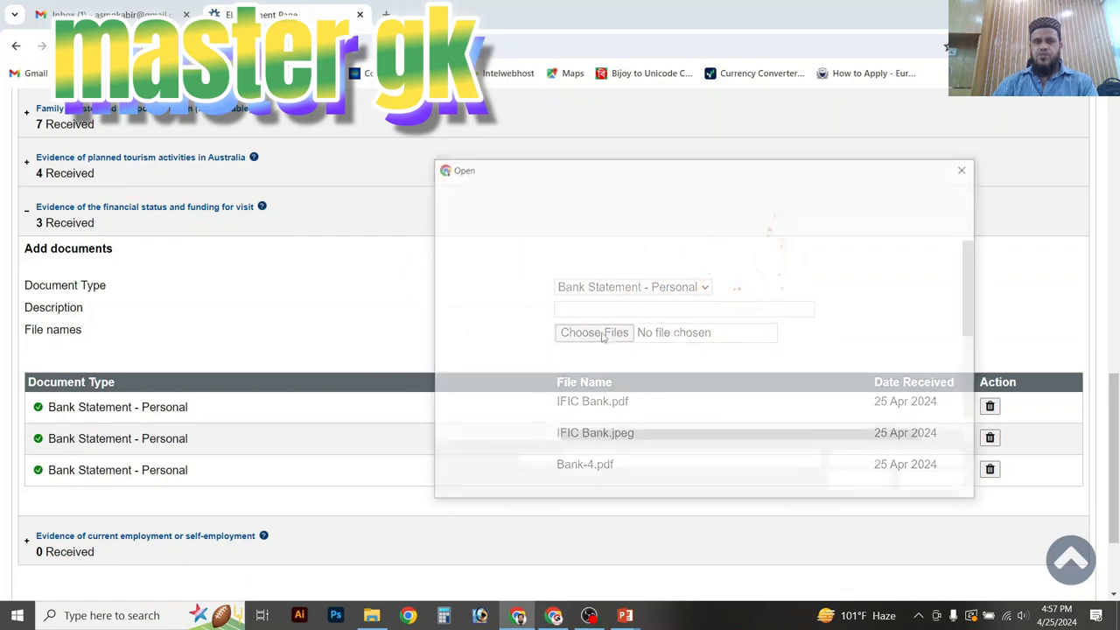
pyautogui.click(592, 289)
pyautogui.click(883, 483)
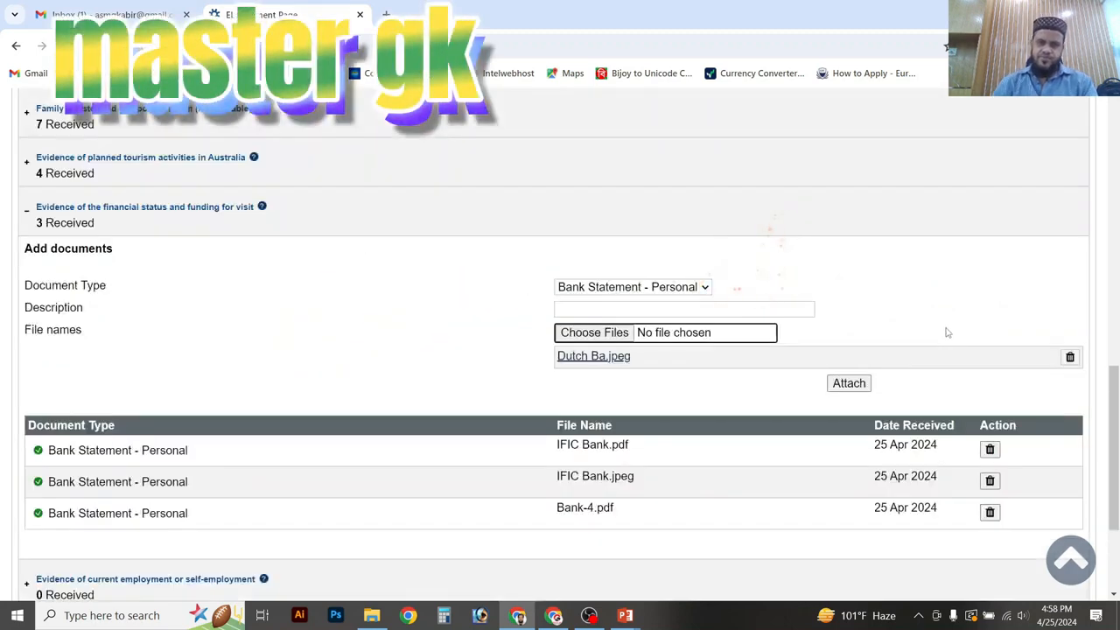
pyautogui.click(620, 311)
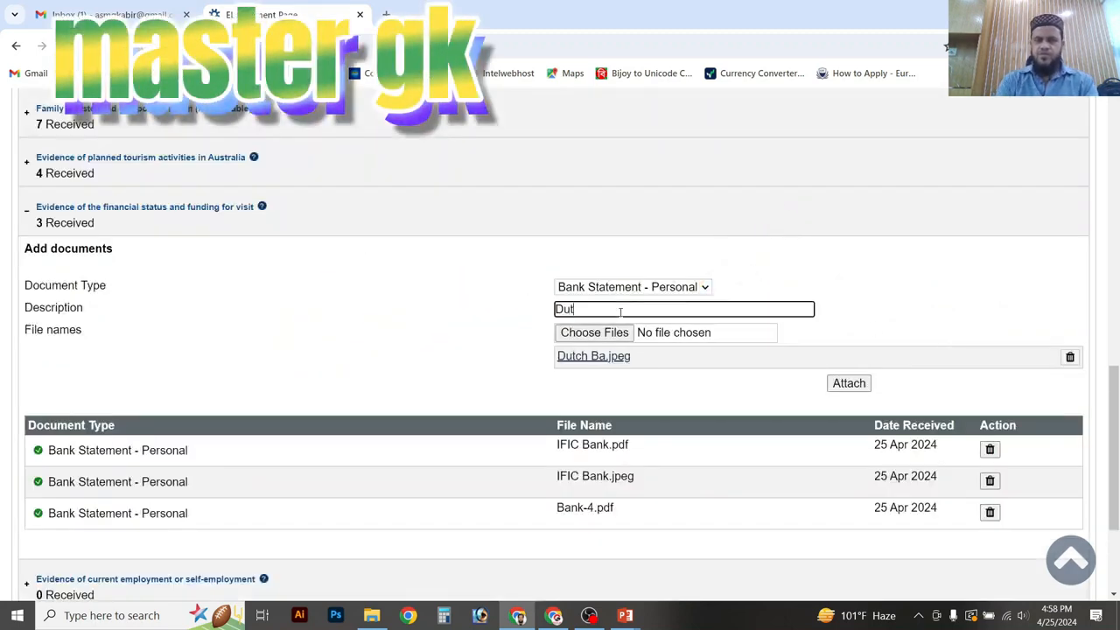
pyautogui.write('Dutch Bangla Bank S')
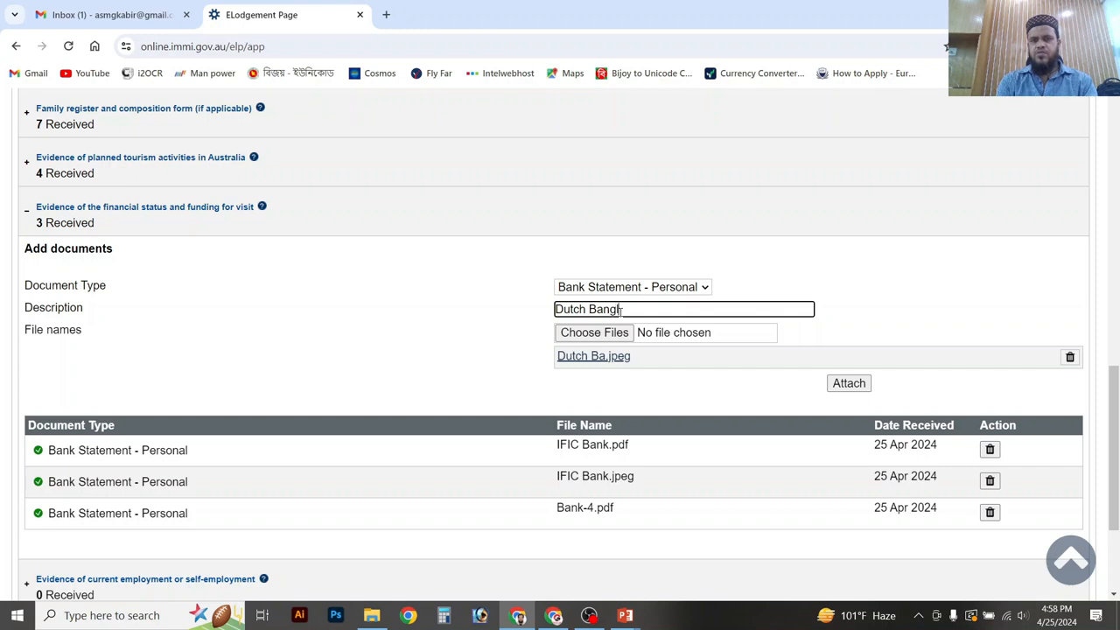
pyautogui.write('olvencey')
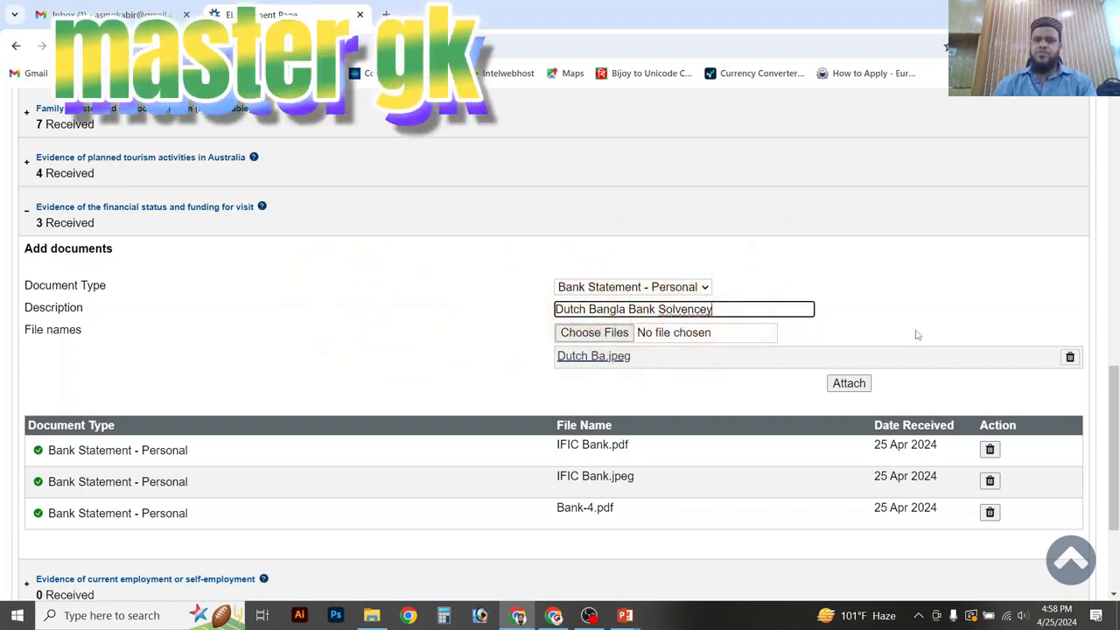
pyautogui.click(843, 388)
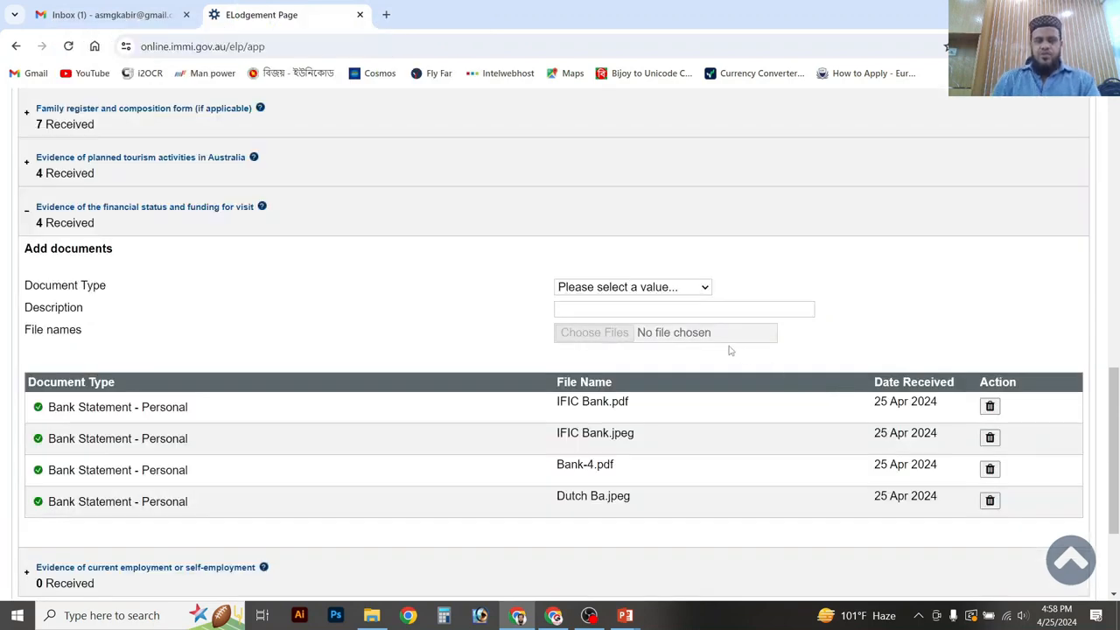
# Add Pay Slip.jpeg to the financial evidence as type Payslip with the description "Pay Slip"
pyautogui.click(668, 292)
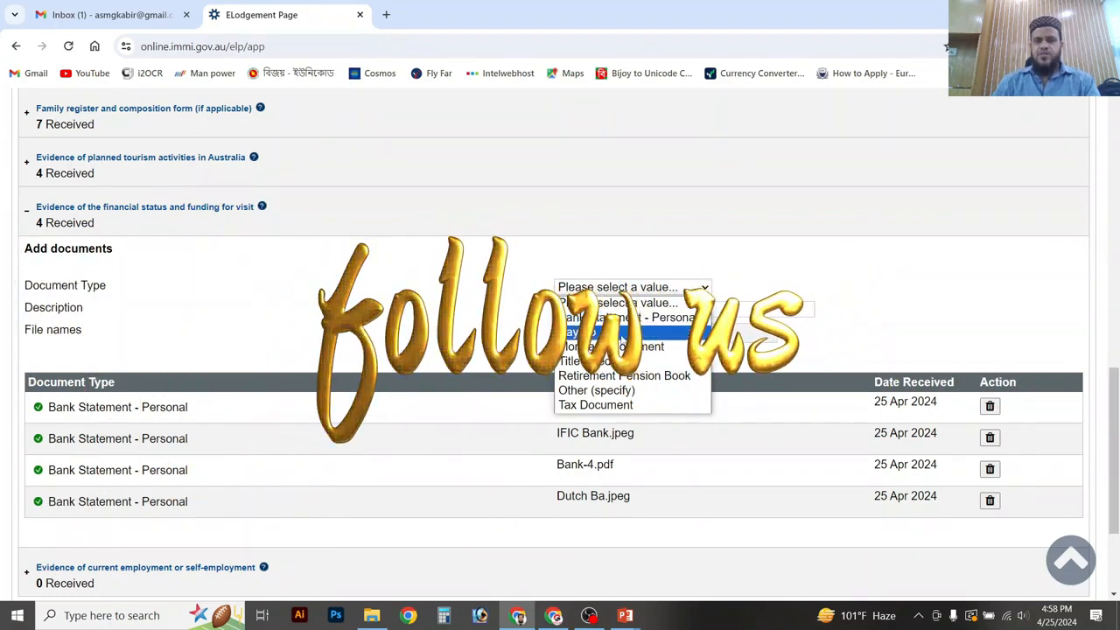
pyautogui.click(621, 334)
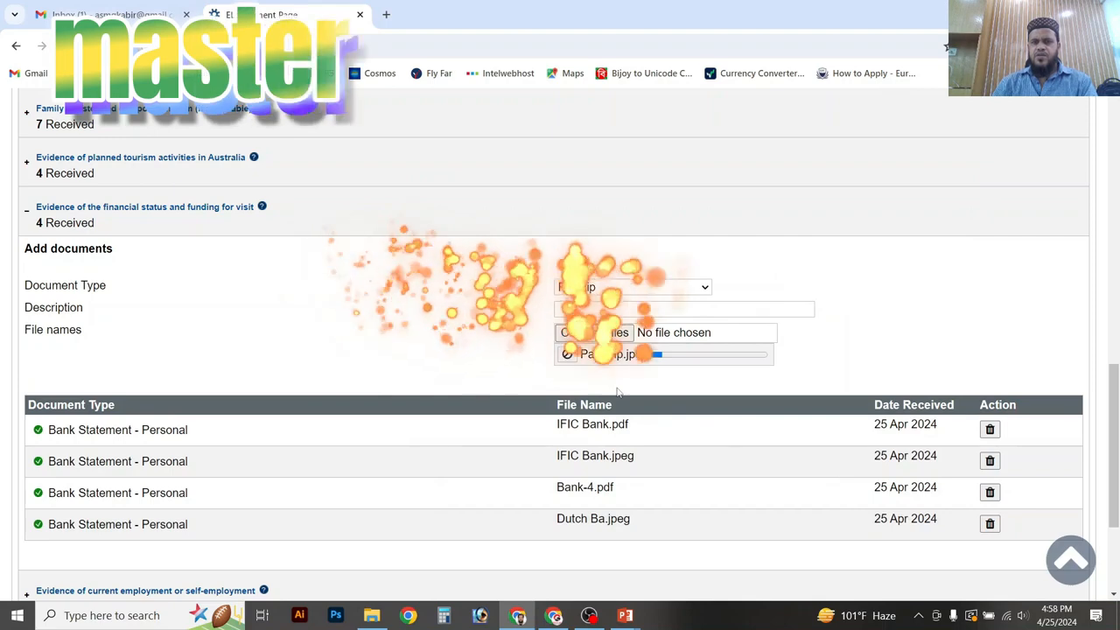
pyautogui.click(647, 313)
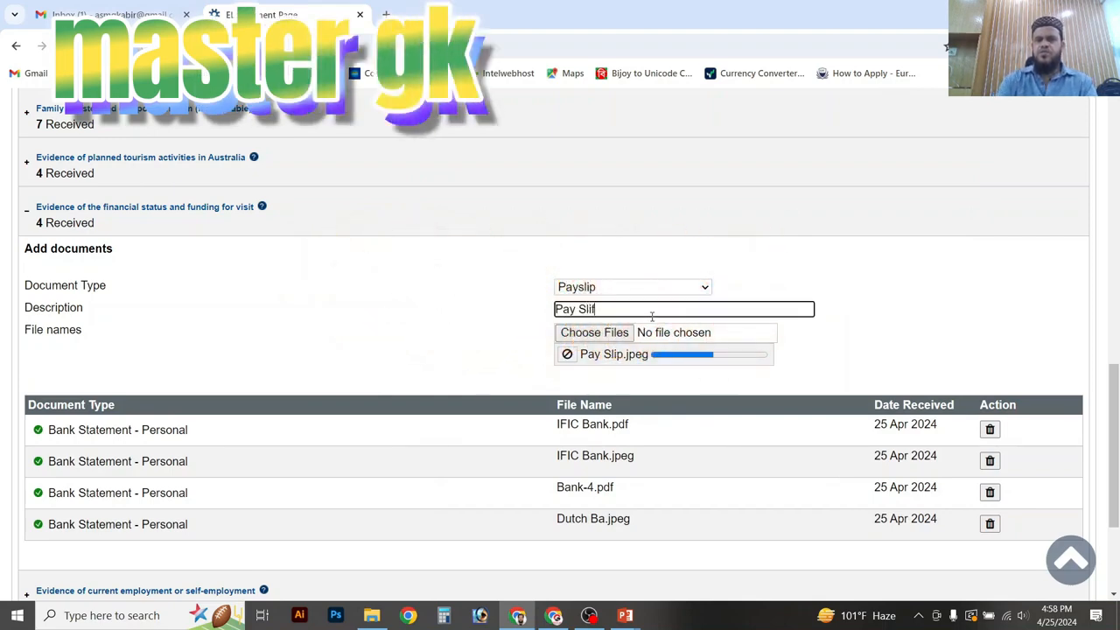
pyautogui.write('Pay Slip')
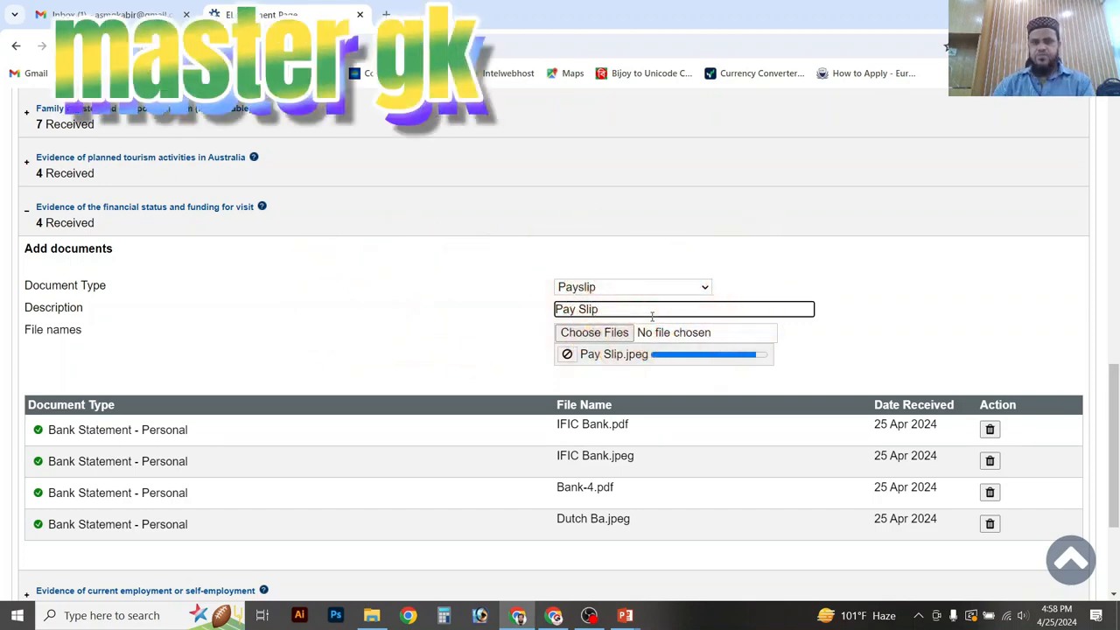
# Attach Titel Deed No 2753.pdf to the financial evidence as type Title Deed with the description "Title Deed 2753"
pyautogui.click(652, 332)
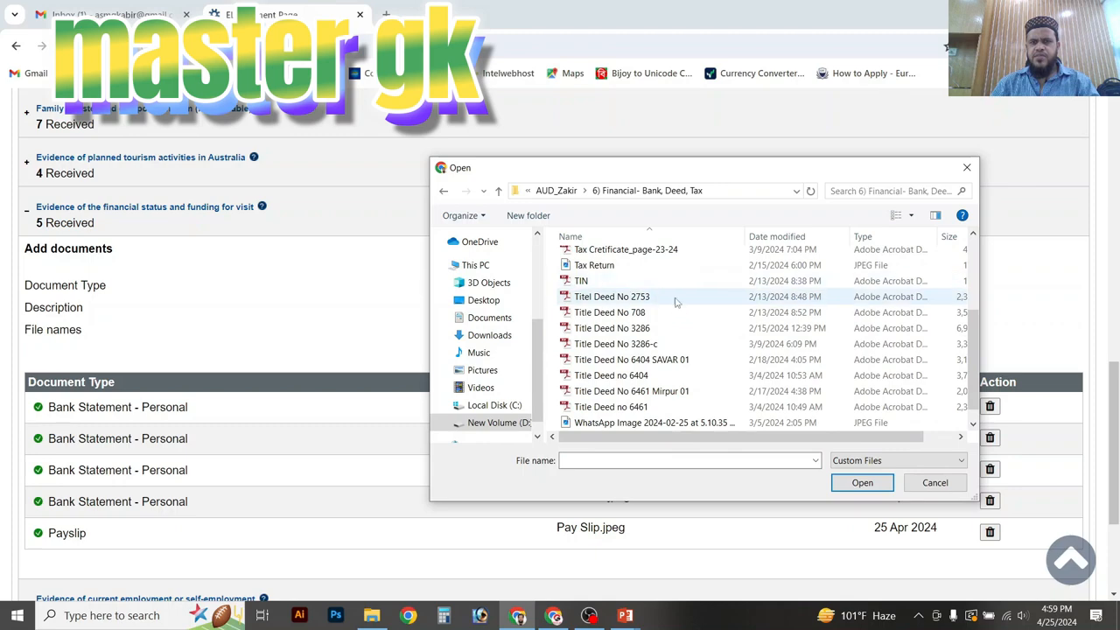
pyautogui.scroll(-1, 660, 302)
pyautogui.scroll(2, 653, 333)
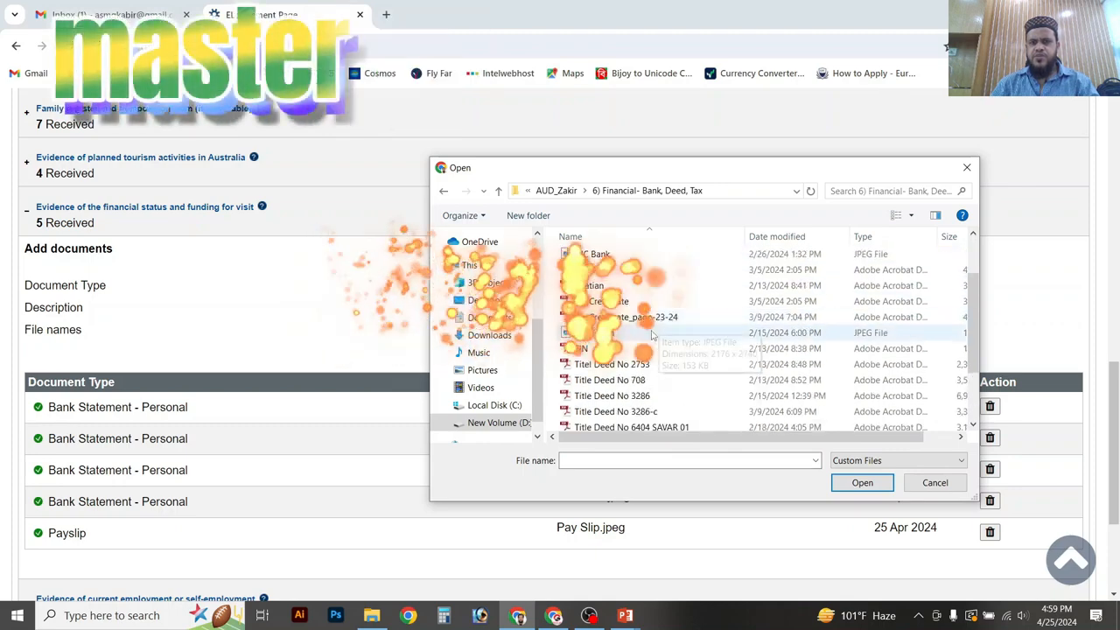
pyautogui.scroll(2, 653, 332)
pyautogui.scroll(-3, 654, 333)
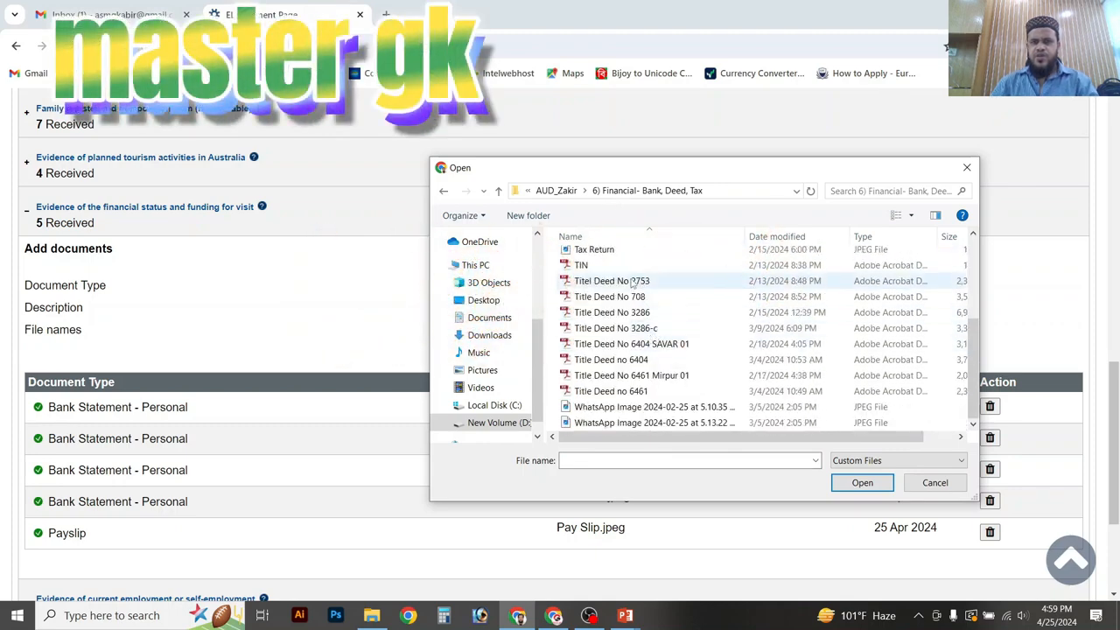
pyautogui.doubleClick(634, 281)
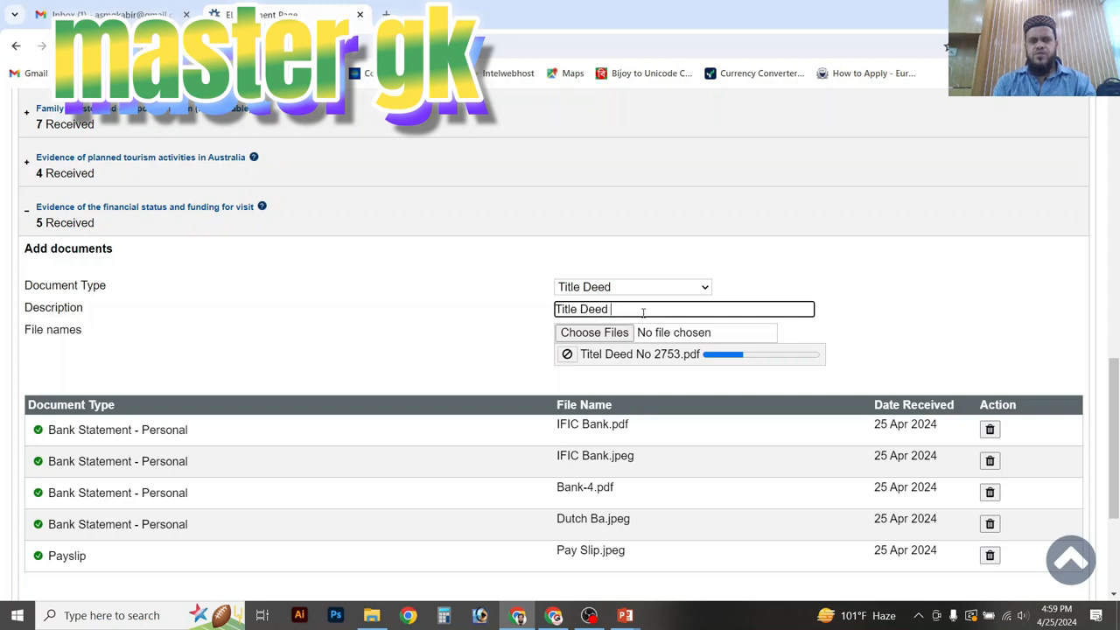
pyautogui.write('753')
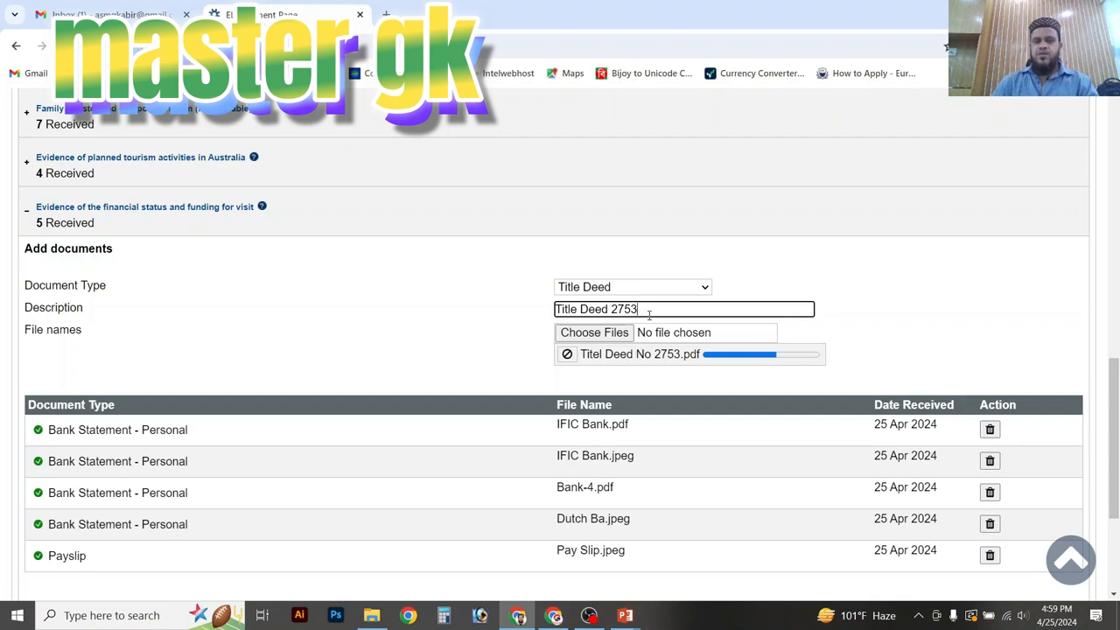
pyautogui.click(864, 386)
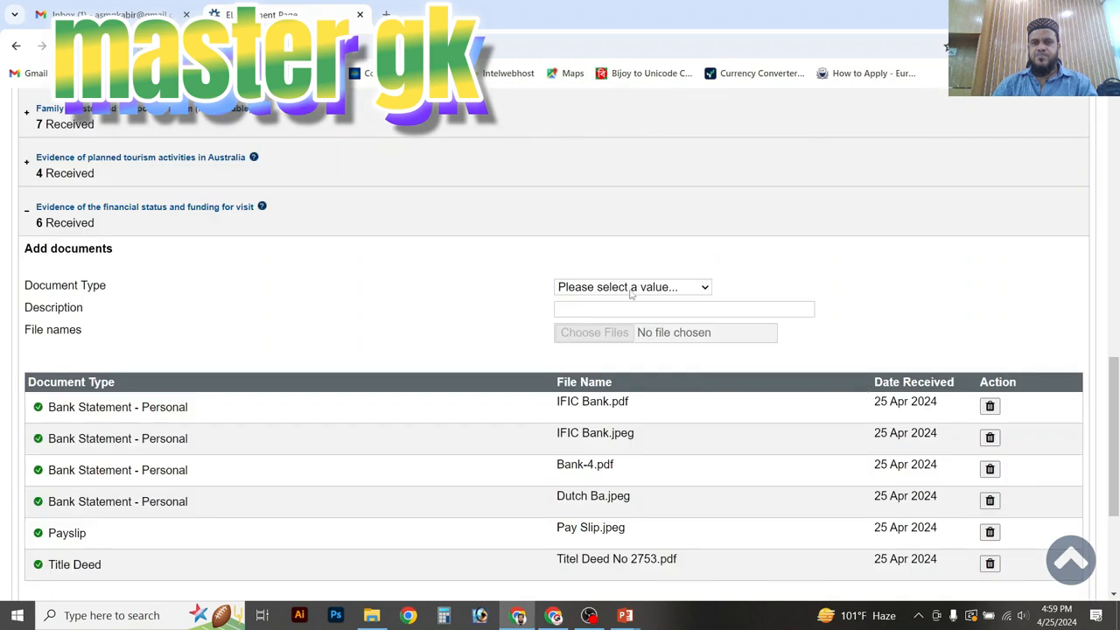
# Upload Title Deed No 708.pdf to the financial evidence as type Title Deed
pyautogui.click(627, 292)
pyautogui.click(623, 363)
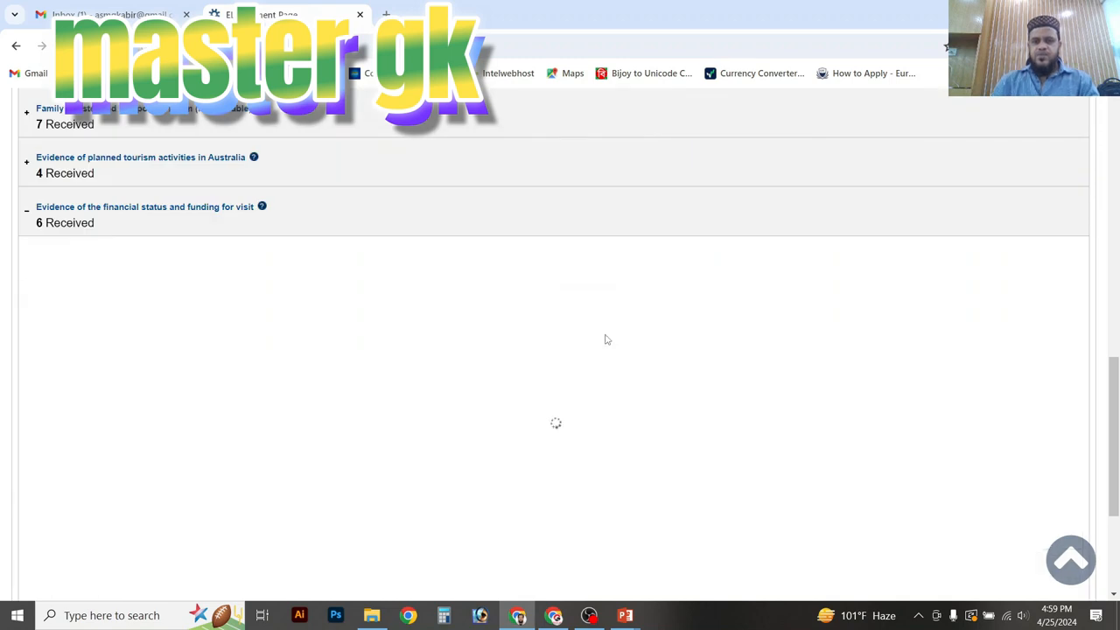
pyautogui.click(604, 339)
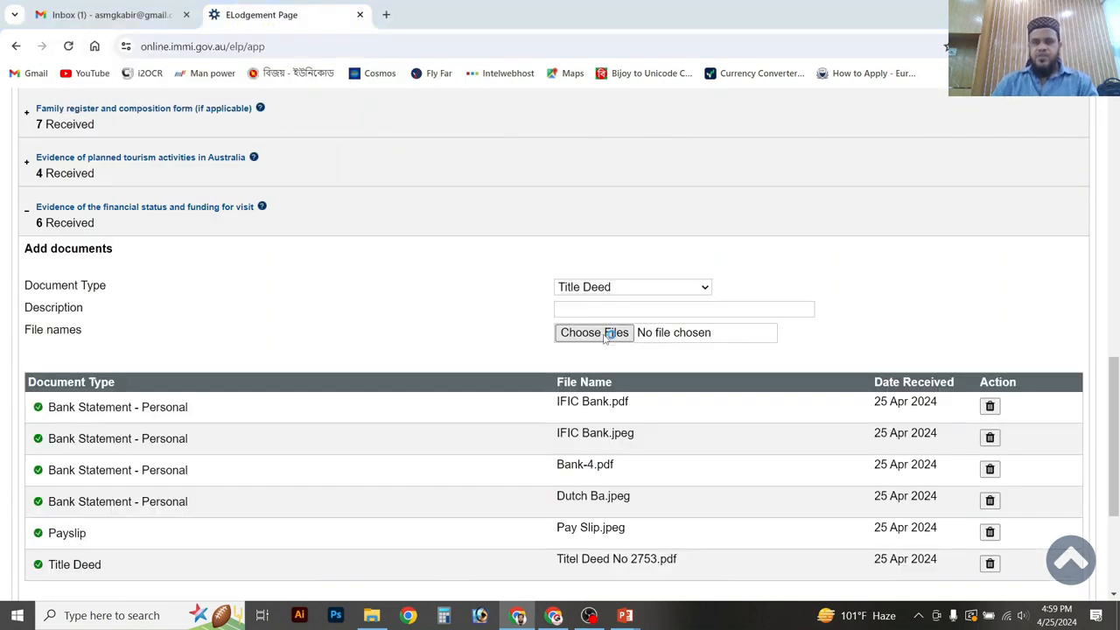
pyautogui.scroll(-1, 642, 374)
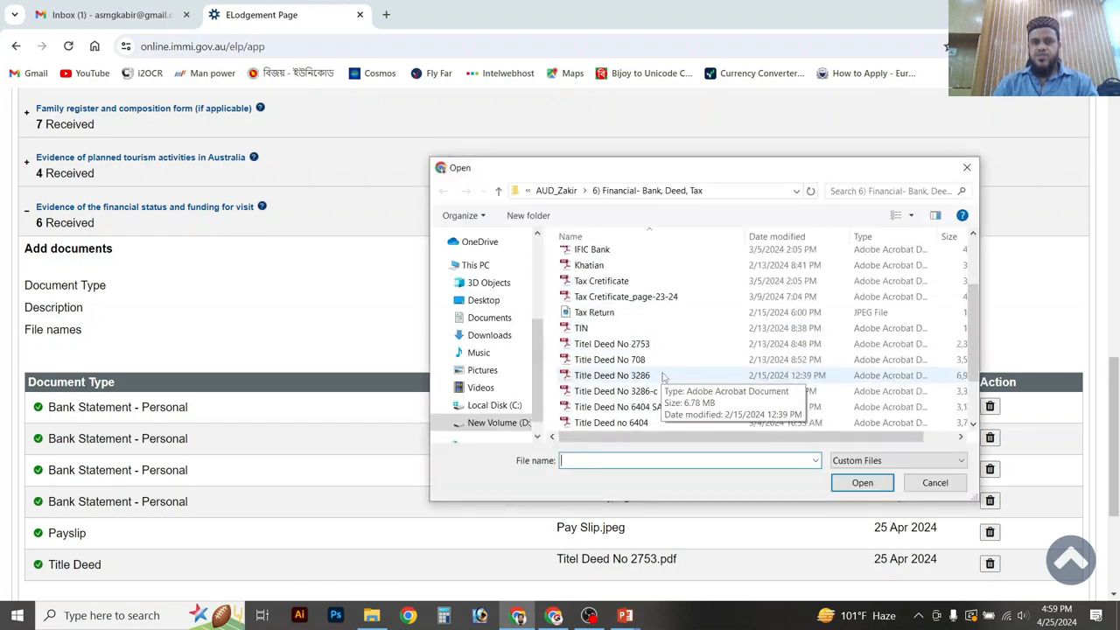
pyautogui.doubleClick(608, 360)
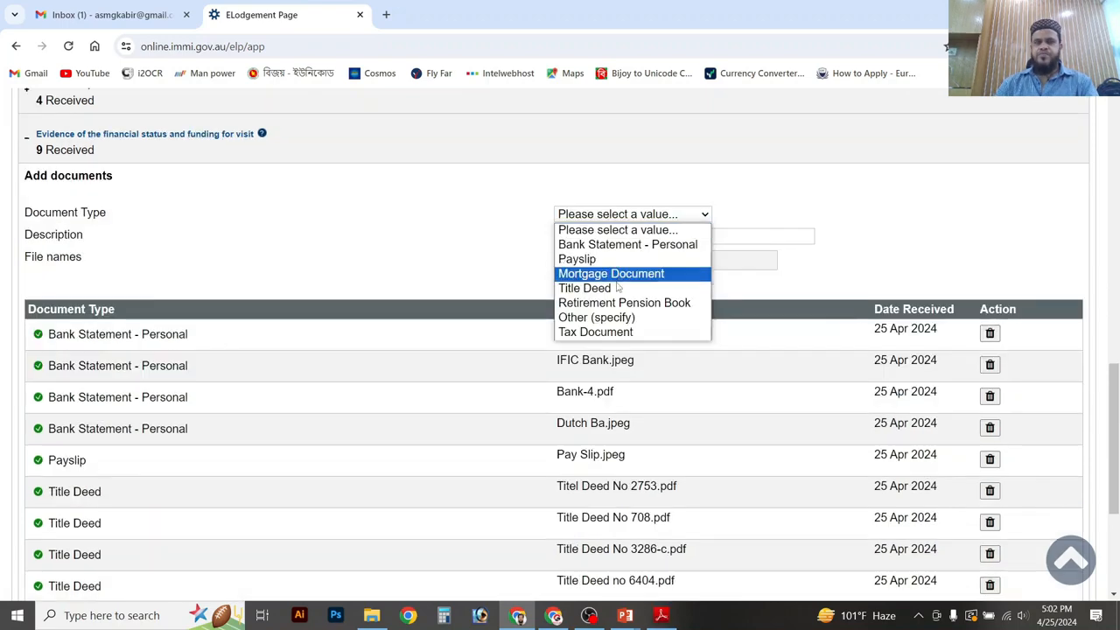
# Attach Title Deed no 6461.pdf to the financial evidence as type Title Deed, using its file name "Title Deed no 6461" as the description
pyautogui.click(622, 287)
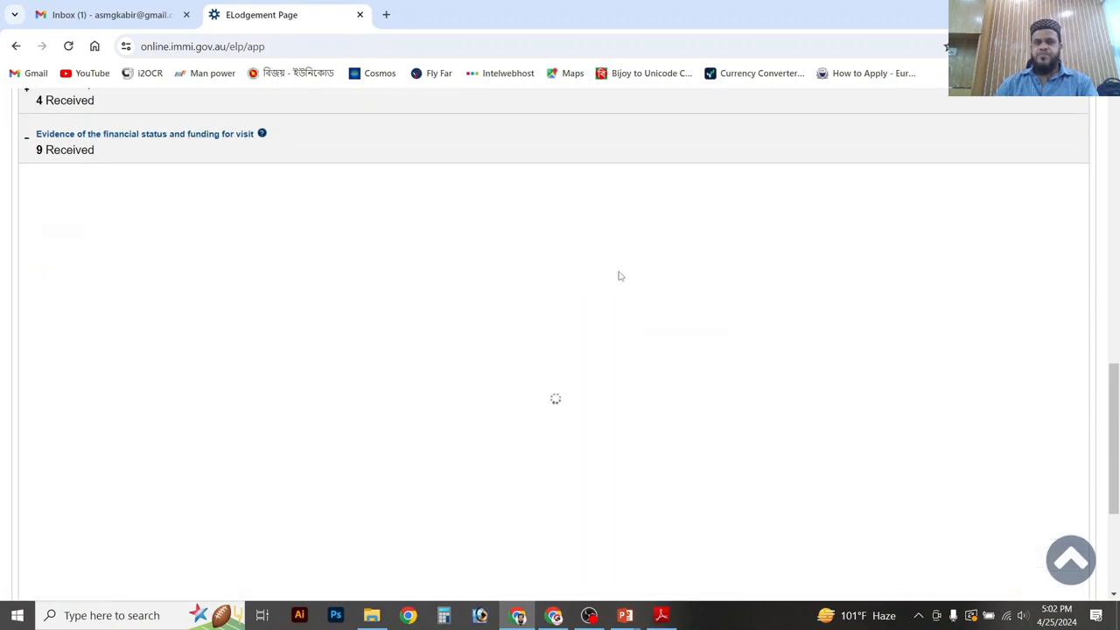
pyautogui.click(622, 261)
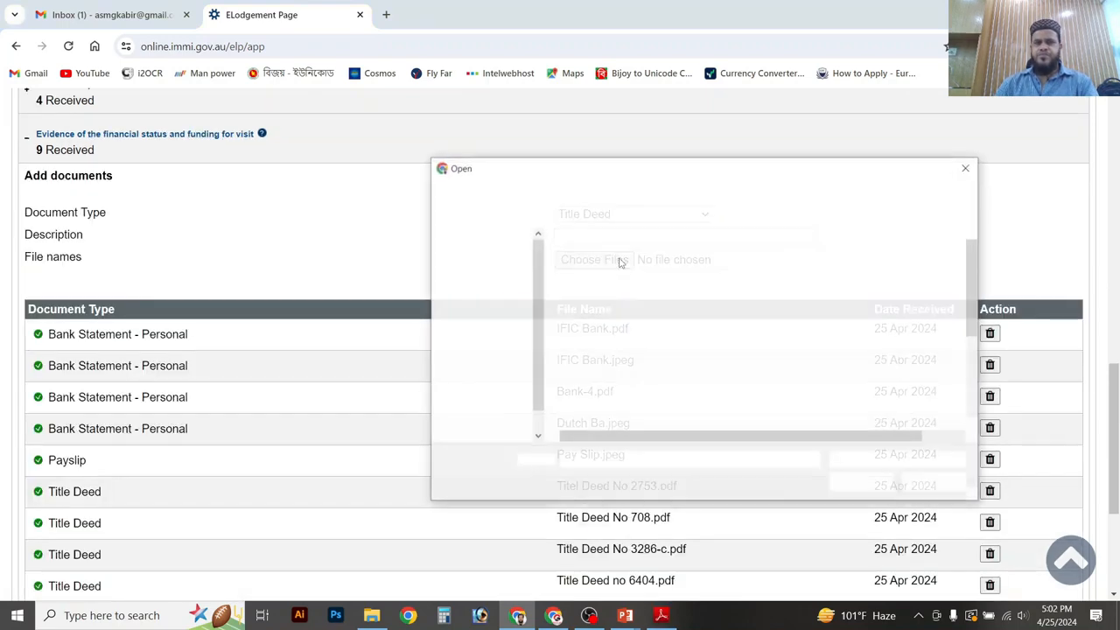
pyautogui.scroll(-2, 623, 262)
pyautogui.scroll(-2, 623, 263)
pyautogui.click(630, 391)
pyautogui.click(633, 390)
pyautogui.hotkey('ctrl', 'c')
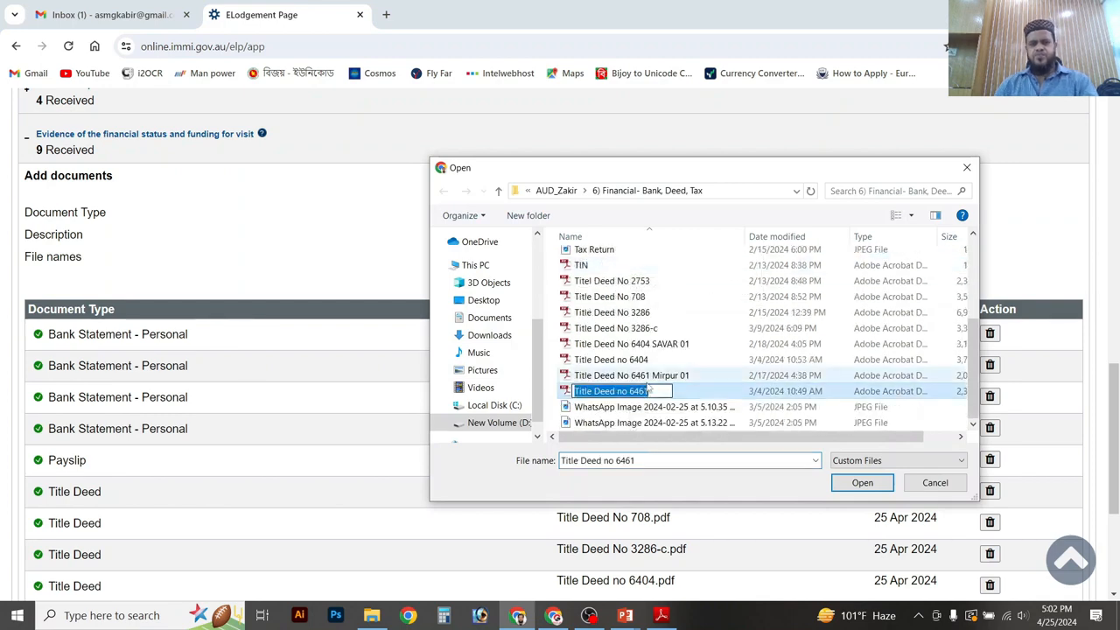
pyautogui.click(853, 477)
pyautogui.click(642, 234)
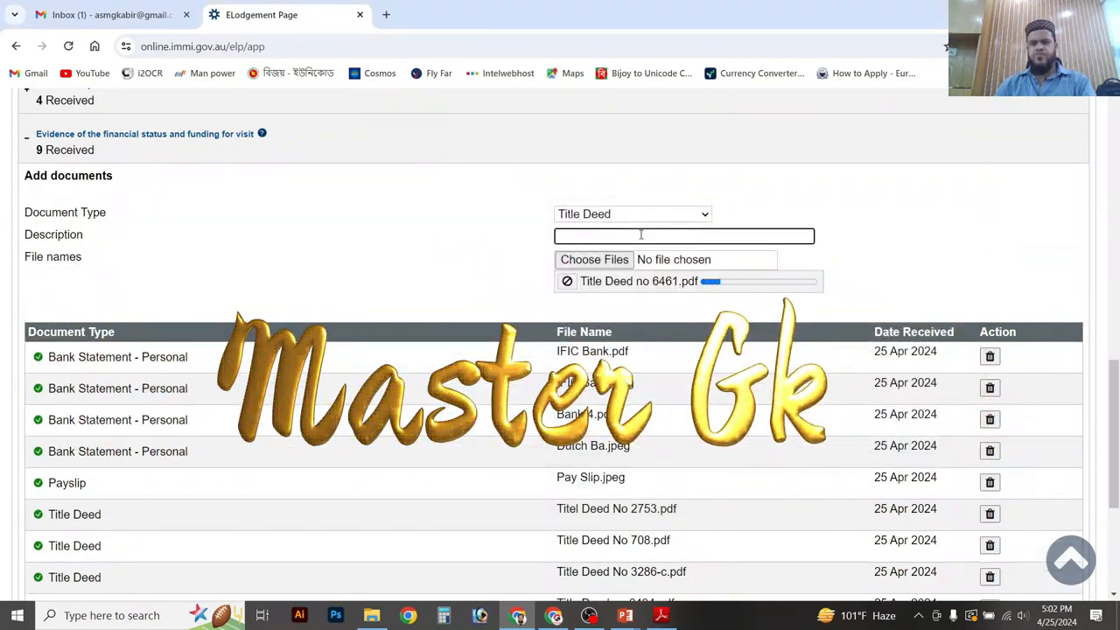
pyautogui.hotkey('ctrl', 'v')
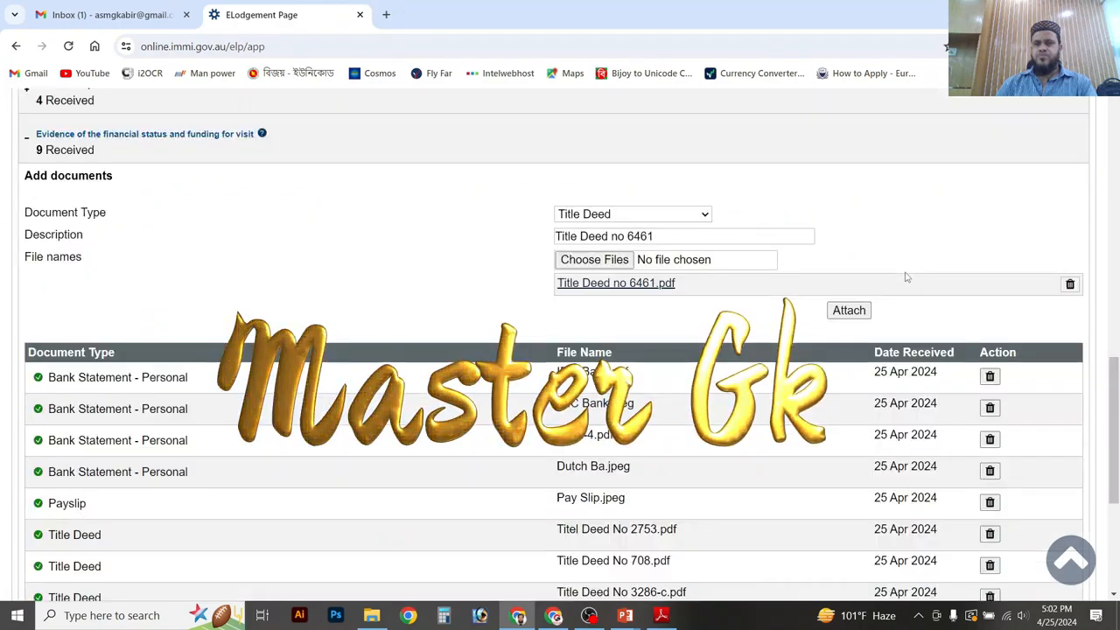
pyautogui.click(834, 311)
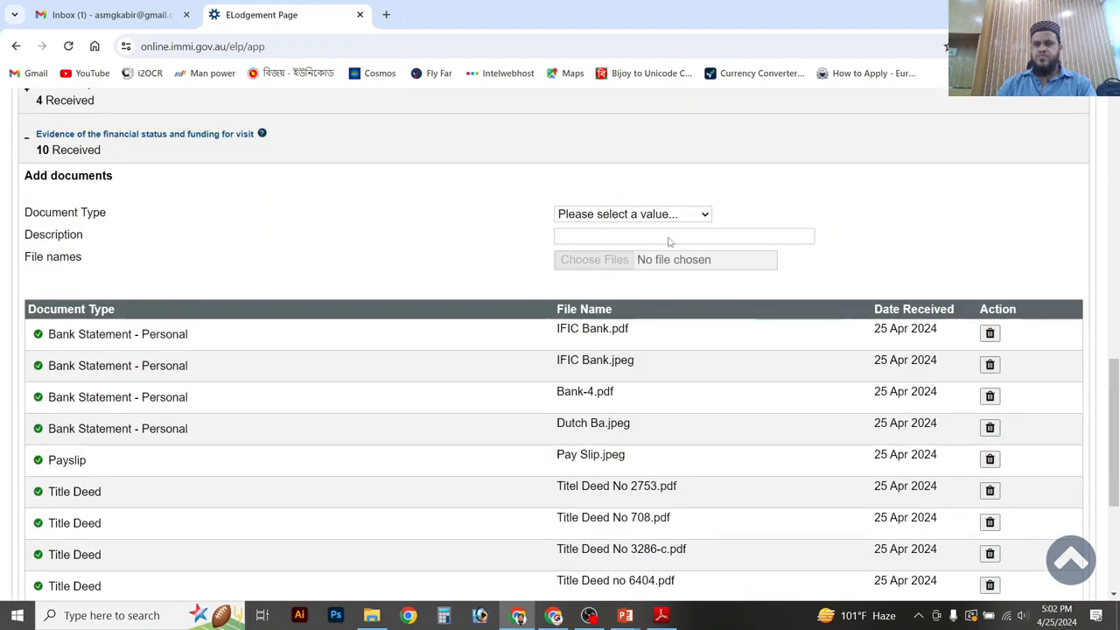
# Attach TIN.pdf to the financial evidence as type Tax Document with the description "TIN Certificate"
pyautogui.click(674, 216)
pyautogui.click(631, 288)
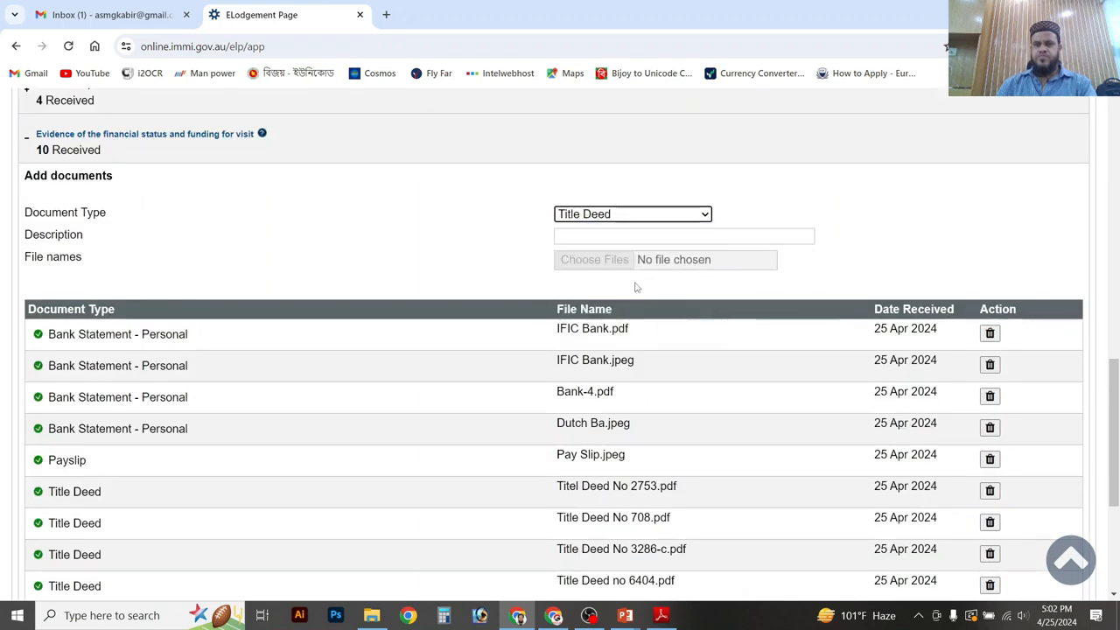
pyautogui.click(633, 214)
pyautogui.click(598, 333)
pyautogui.click(598, 260)
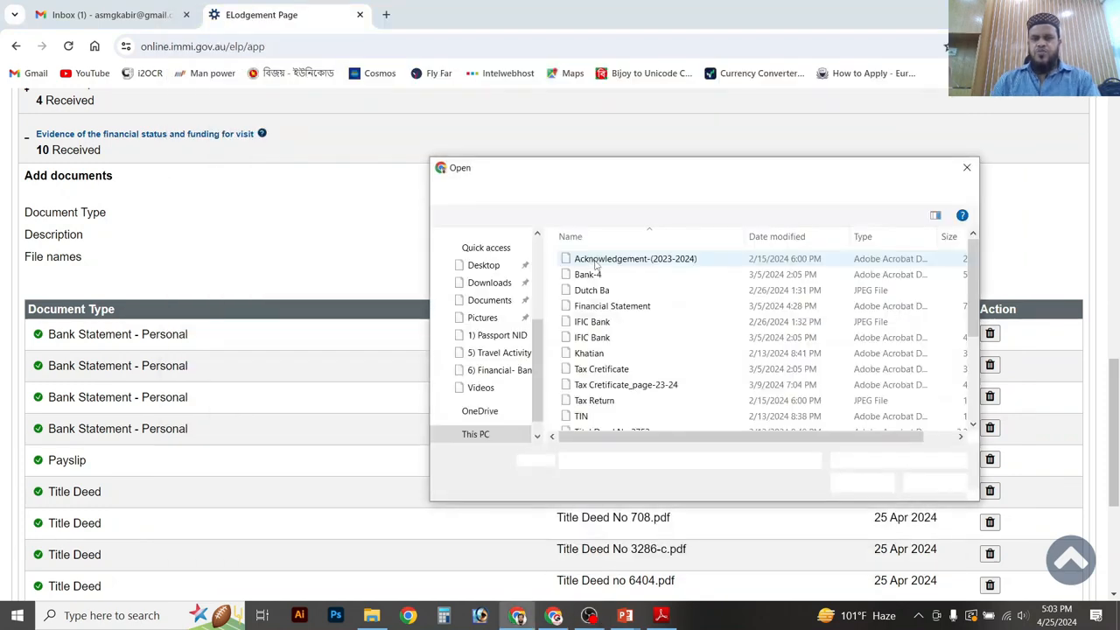
pyautogui.scroll(-1, 650, 325)
pyautogui.click(582, 377)
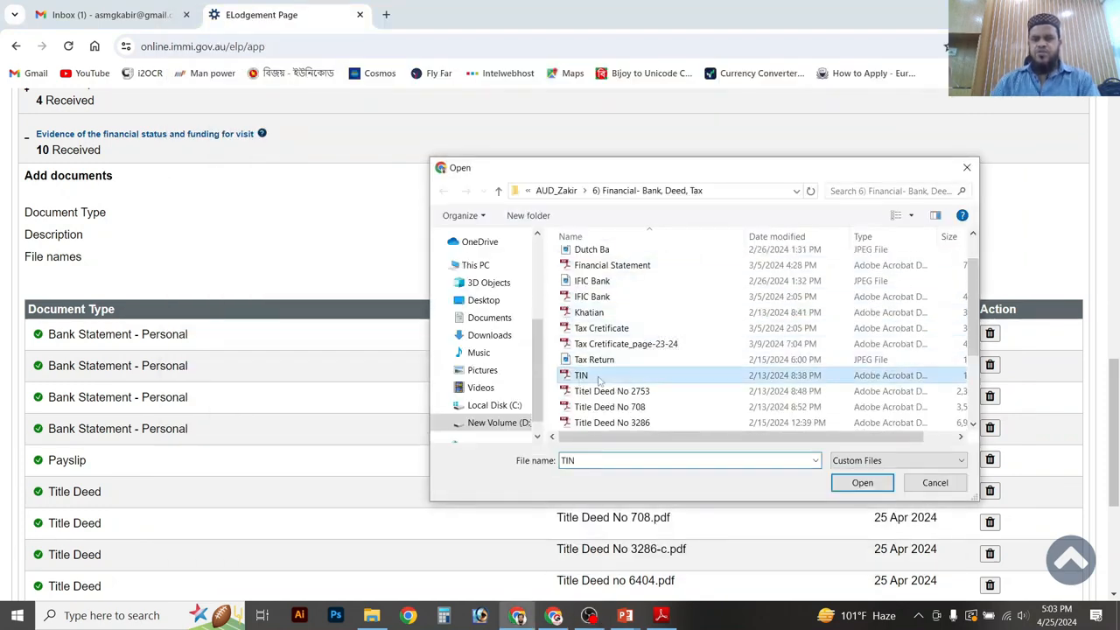
pyautogui.click(861, 483)
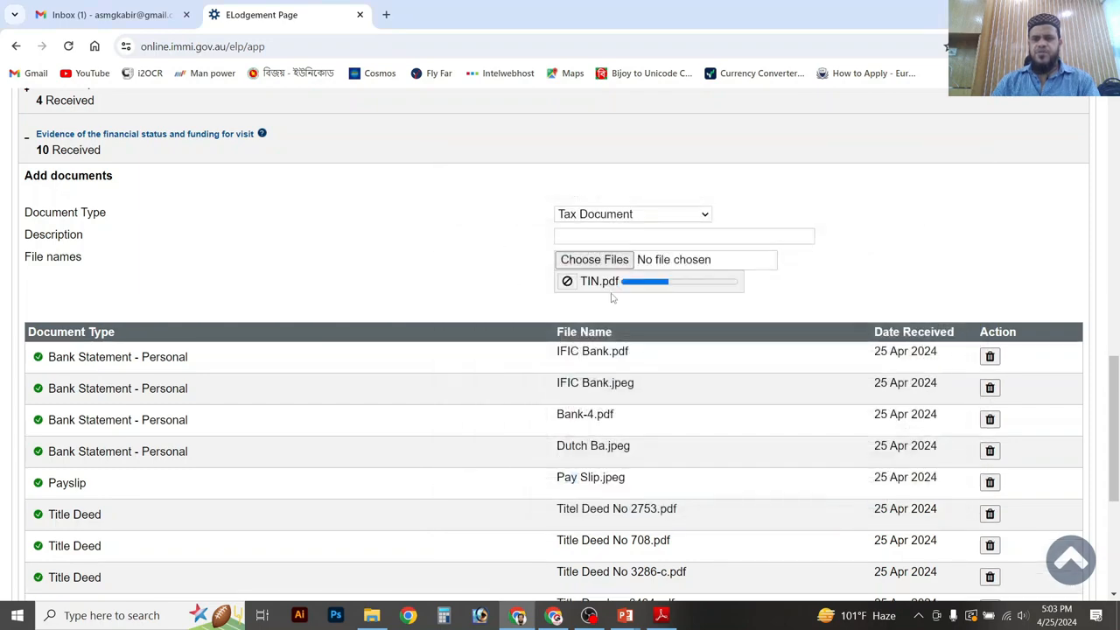
pyautogui.click(595, 238)
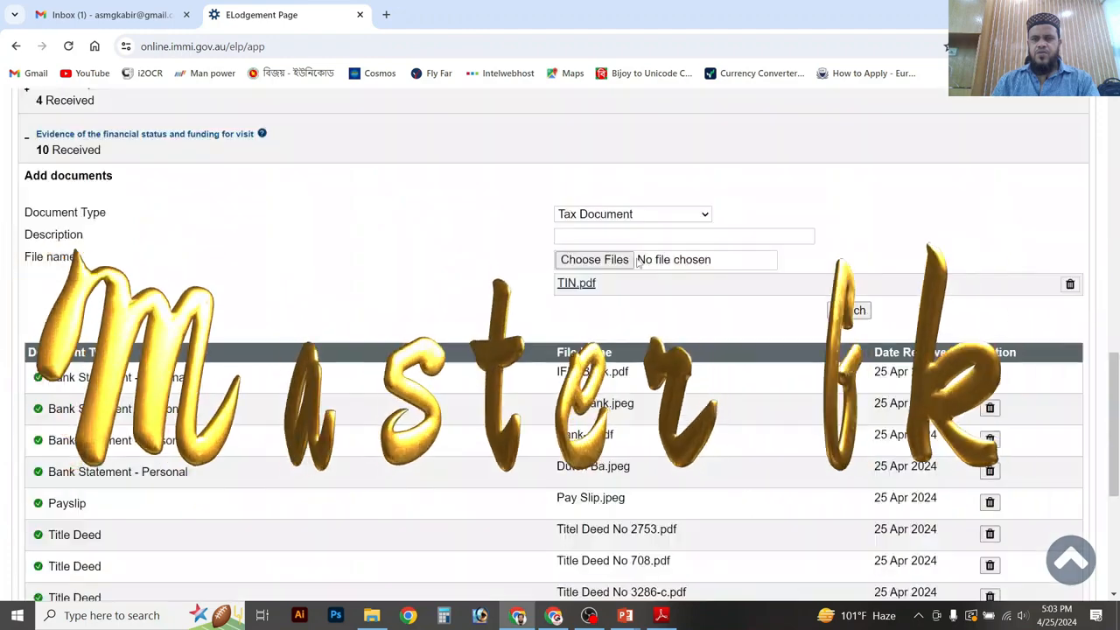
pyautogui.write('Tin Certificate')
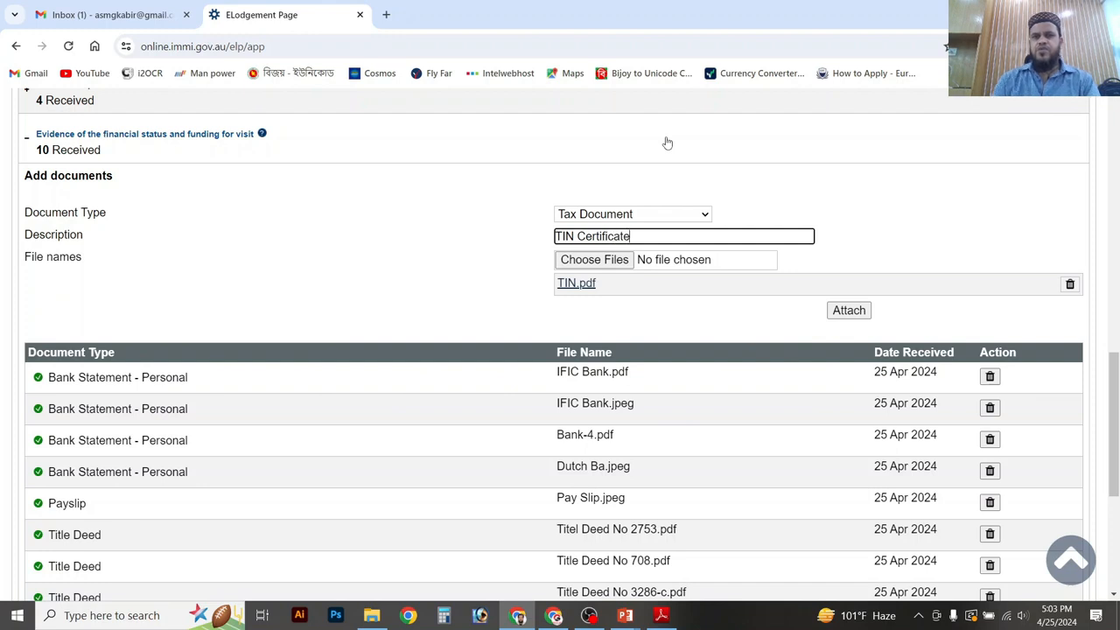
pyautogui.click(834, 311)
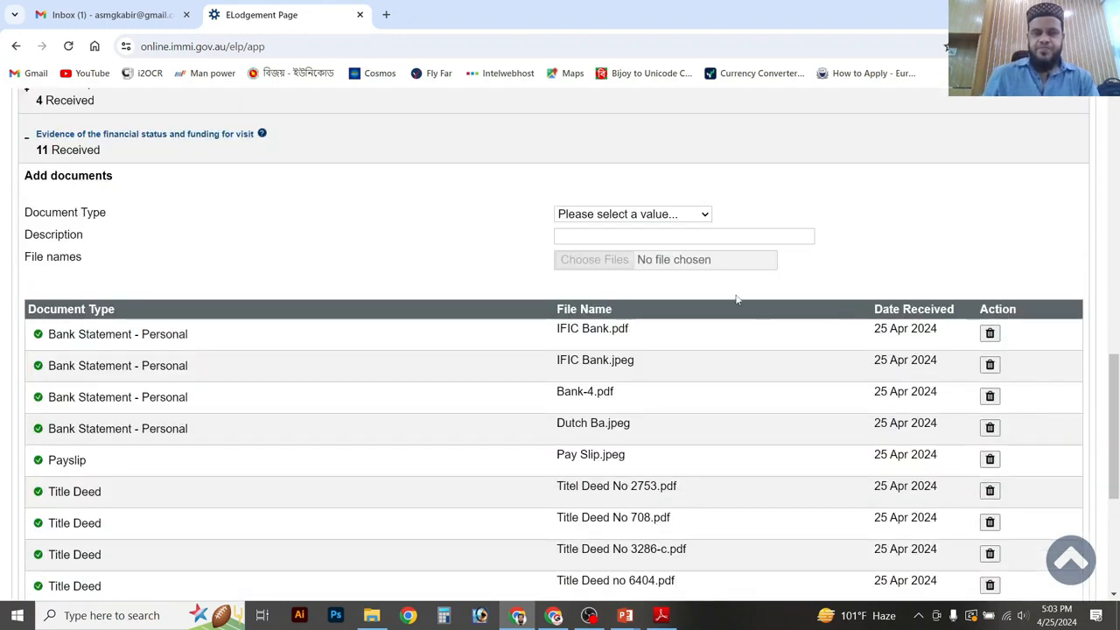
# Add Tax Cretificate_page-23-24.pdf to the financial evidence as type Tax Document, checking the tax certificate files in their folder
pyautogui.click(680, 219)
pyautogui.click(627, 333)
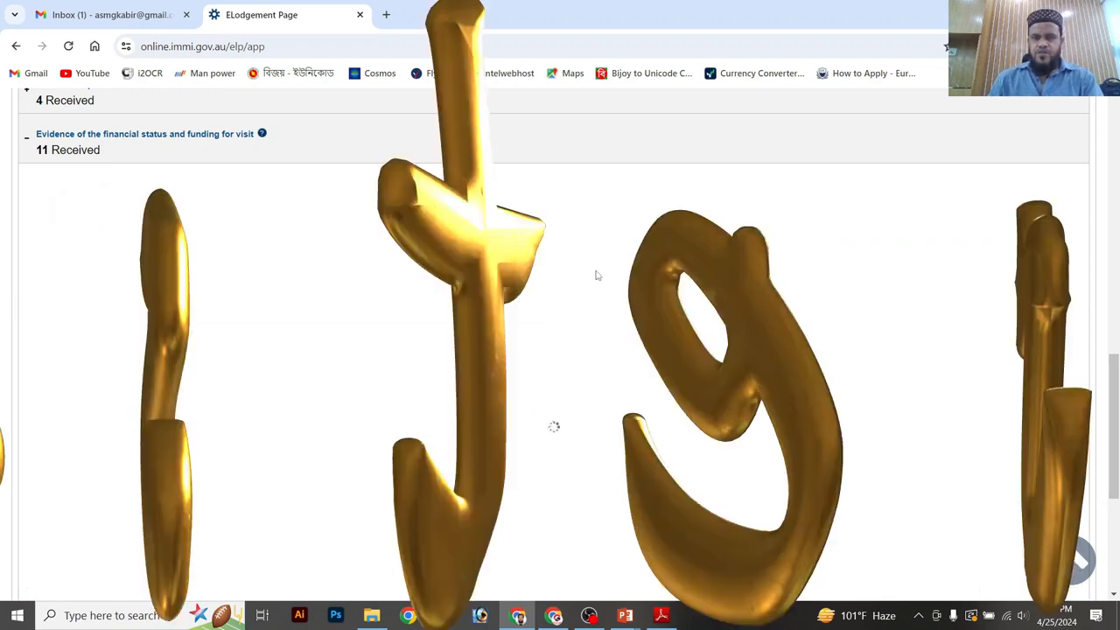
pyautogui.click(595, 259)
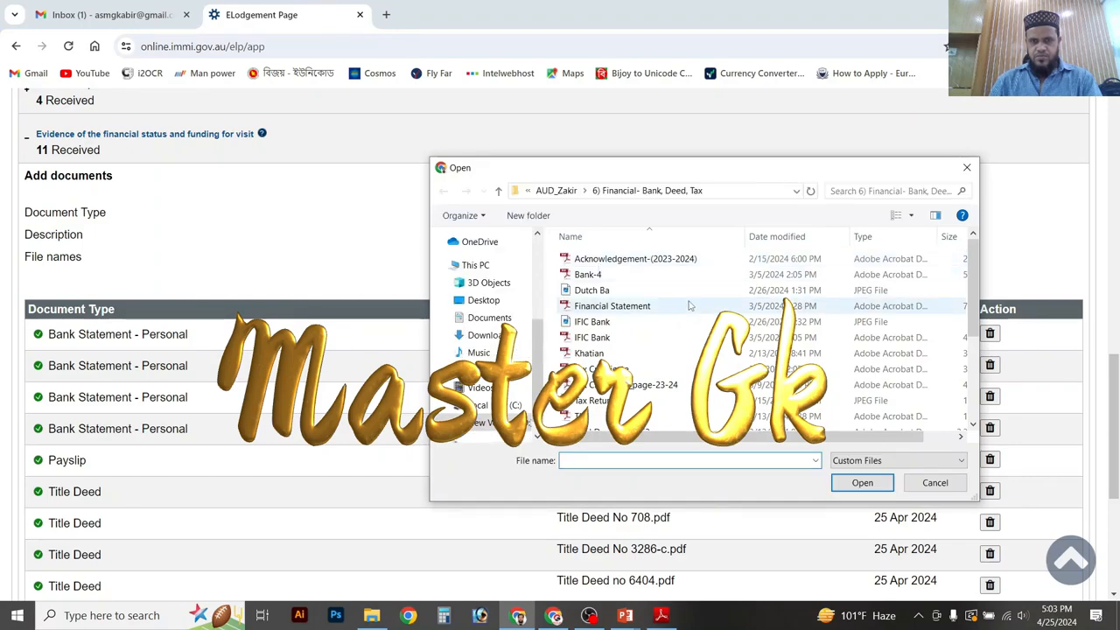
pyautogui.scroll(-1, 683, 333)
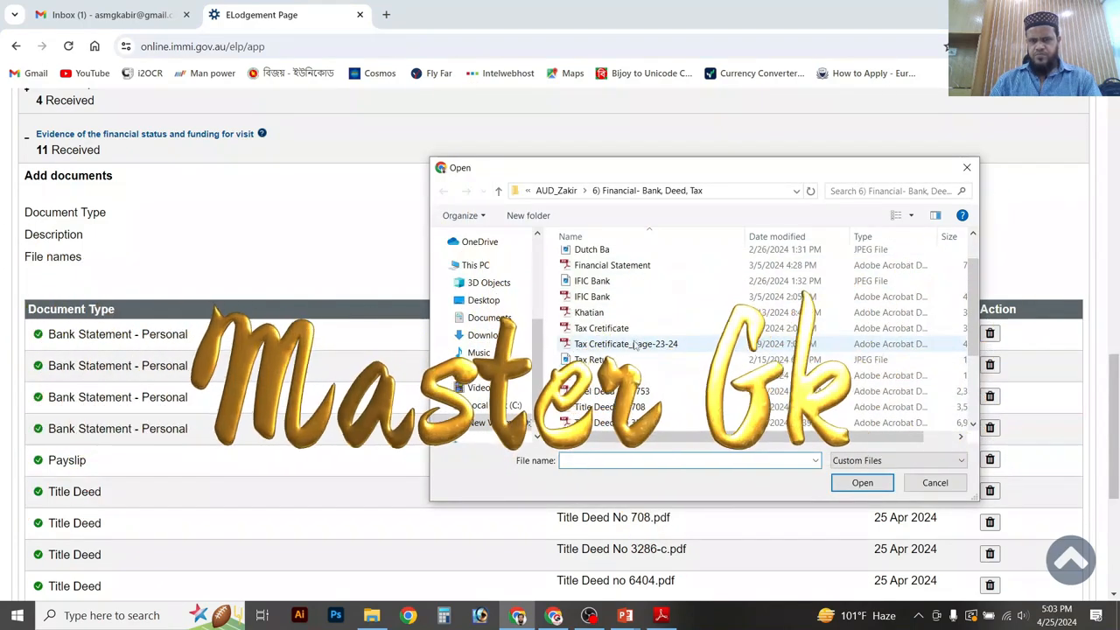
pyautogui.click(372, 615)
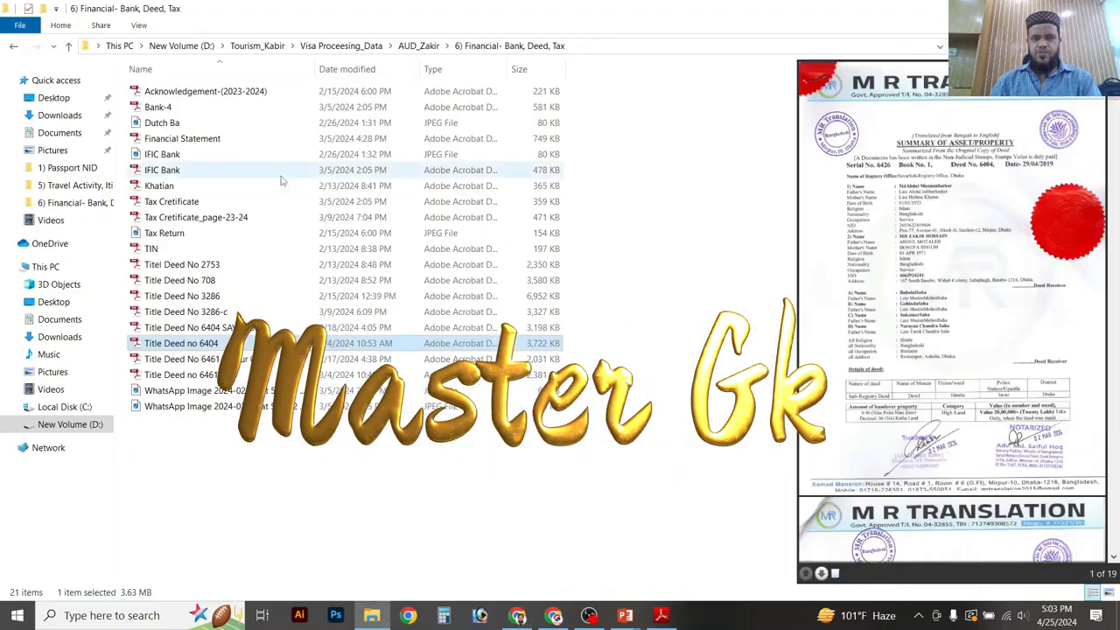
pyautogui.click(181, 203)
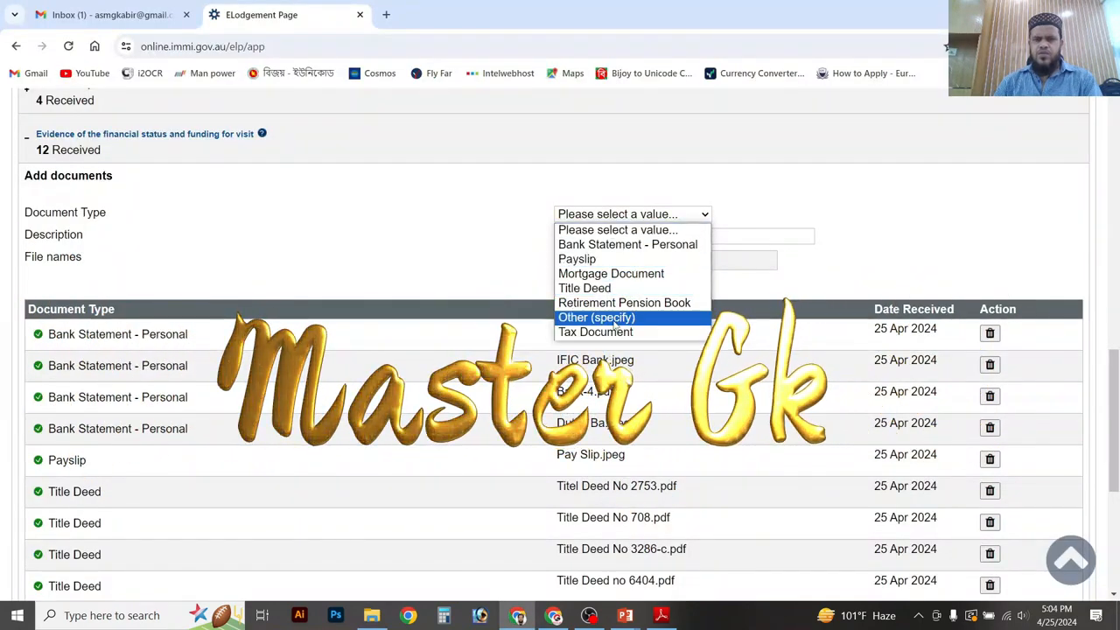
# Attach Financial Statement.pdf to the financial evidence as type Other (specify) with the description "Financial Statement"
pyautogui.click(615, 319)
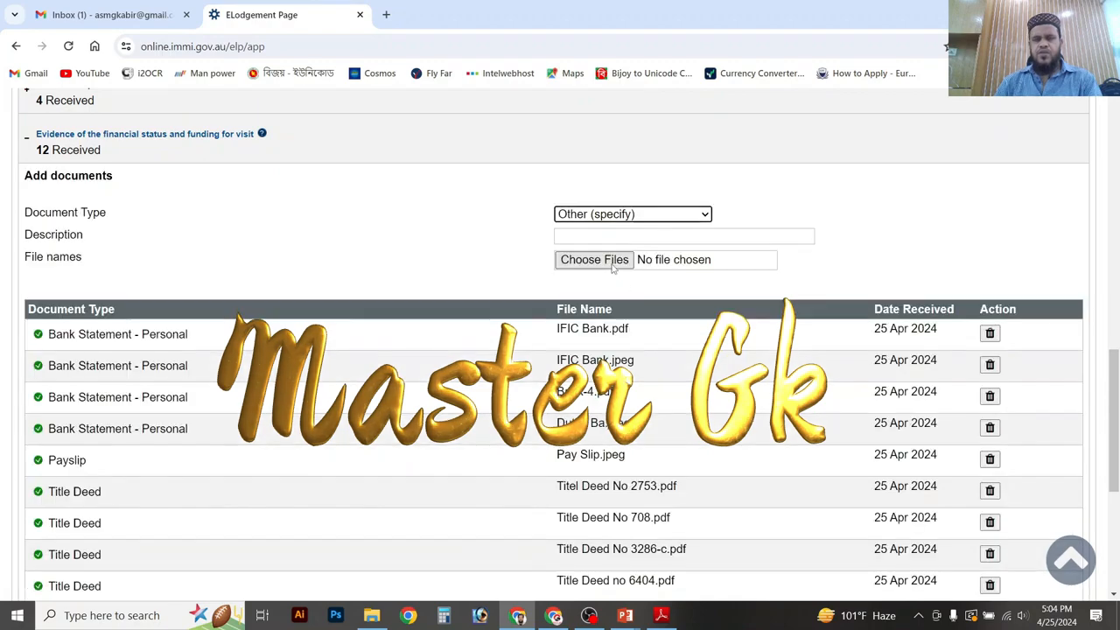
pyautogui.click(605, 270)
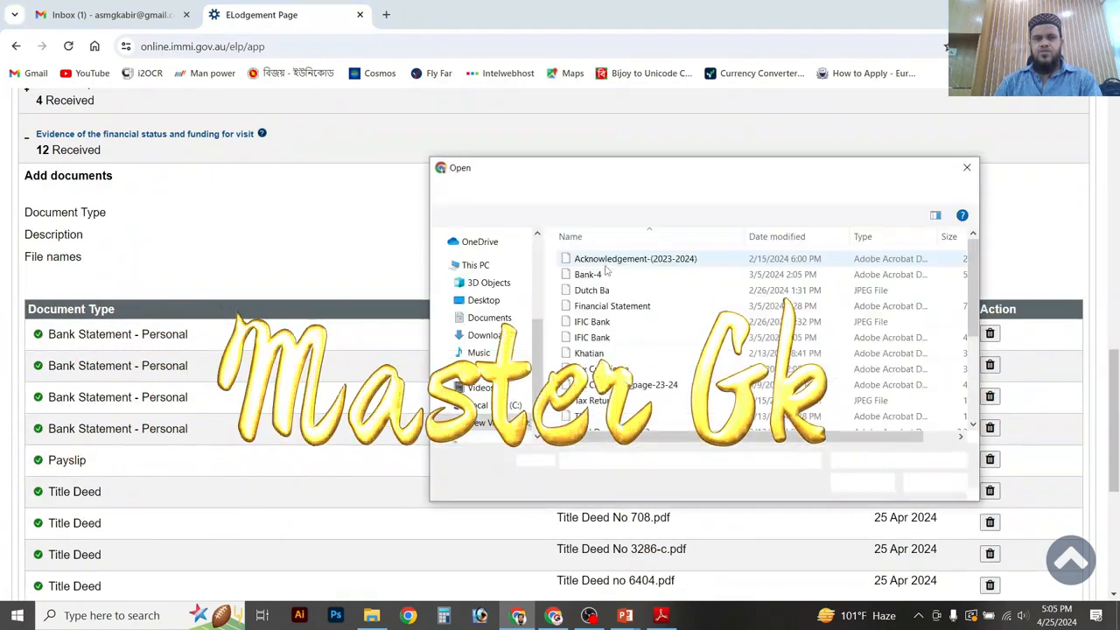
pyautogui.click(654, 307)
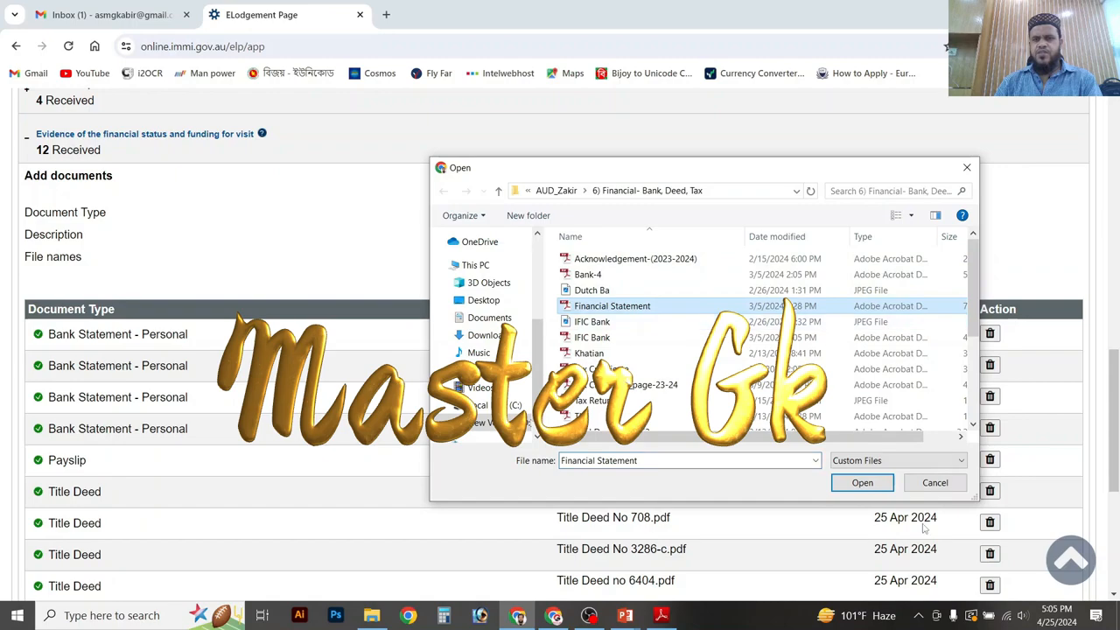
pyautogui.click(886, 490)
pyautogui.click(643, 238)
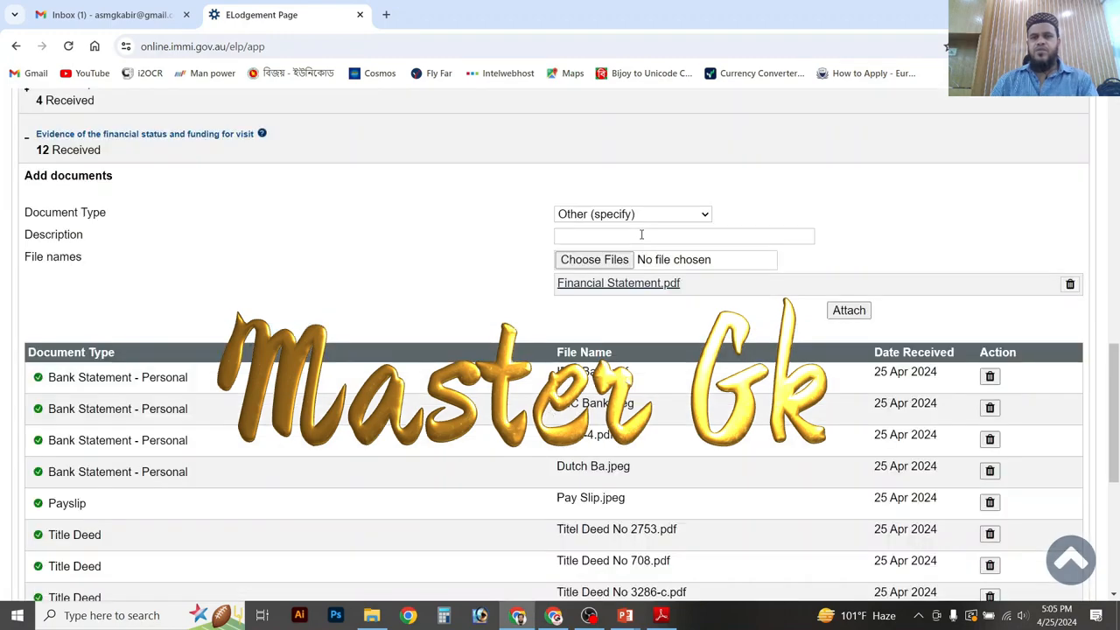
pyautogui.write('Financial')
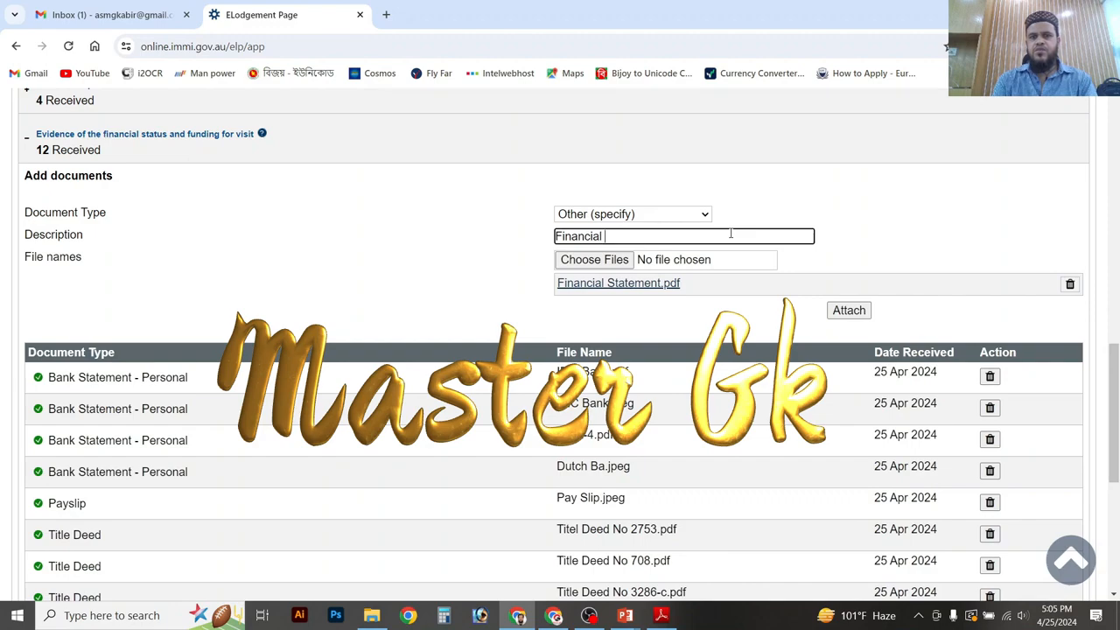
pyautogui.write(' Statement.')
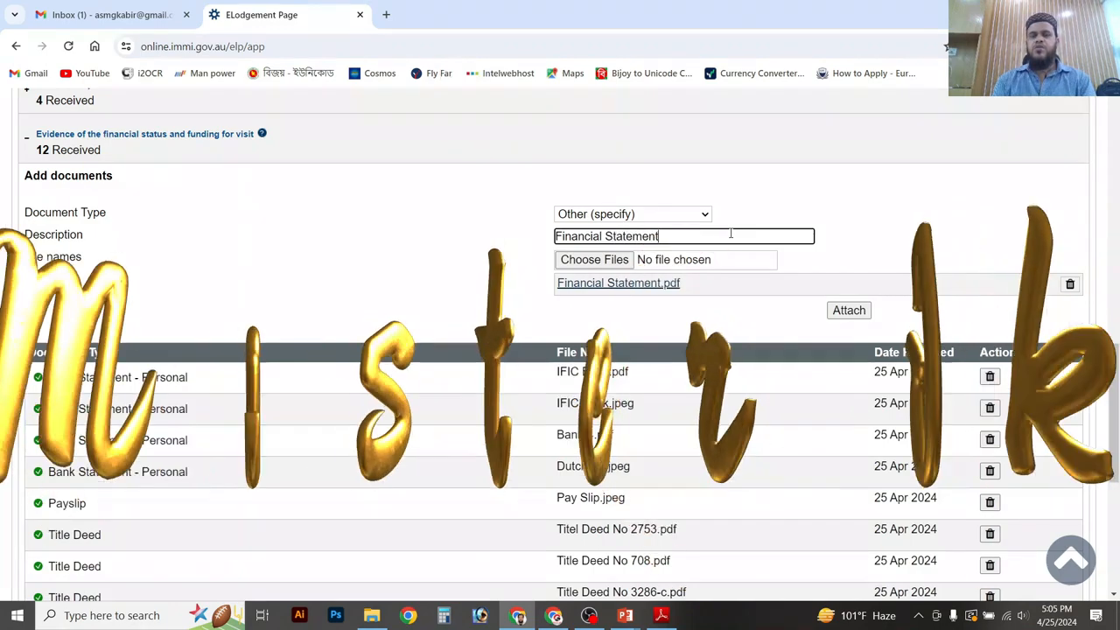
pyautogui.scroll(-5, 687, 318)
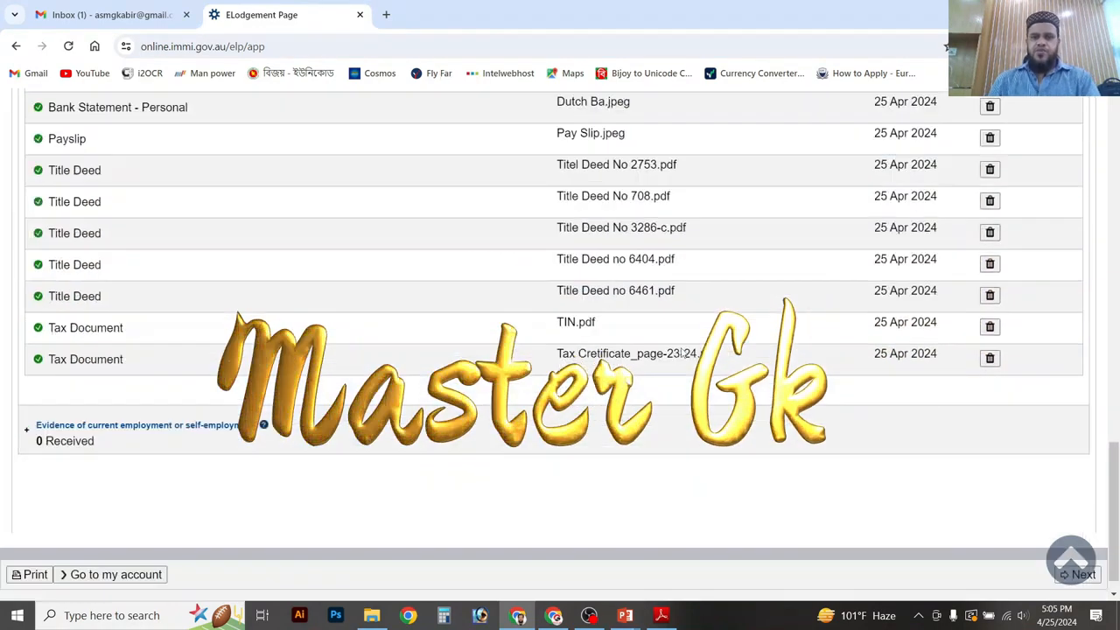
pyautogui.scroll(6, 677, 353)
pyautogui.click(850, 386)
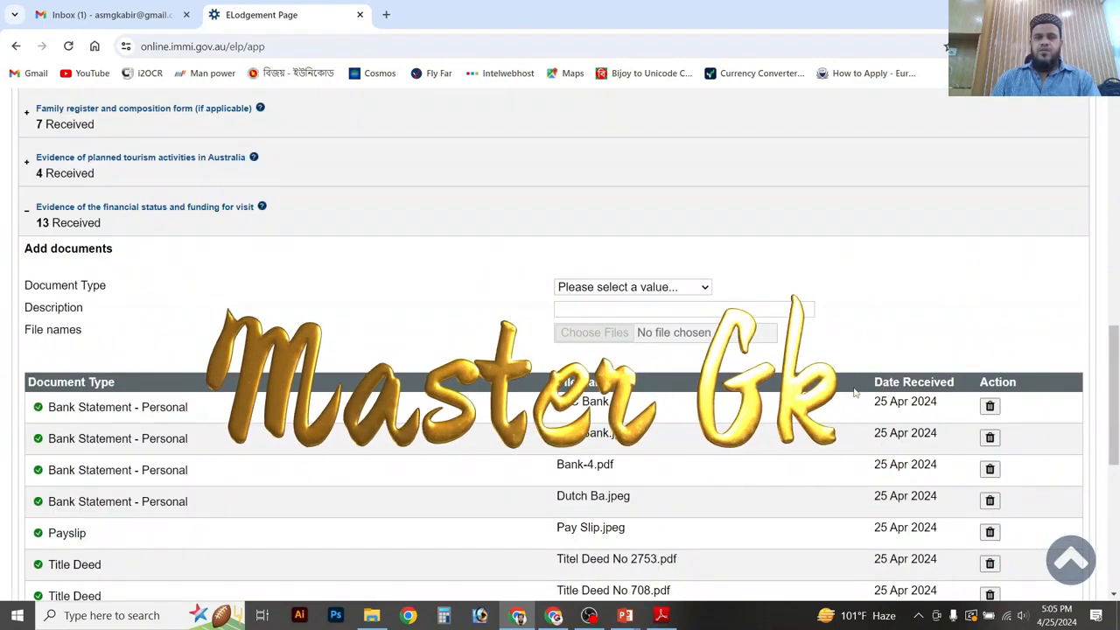
# Collapse the financial status evidence and expand the evidence of current employment or self-employment
pyautogui.scroll(-3, 855, 392)
pyautogui.scroll(-2, 854, 393)
pyautogui.scroll(4, 854, 393)
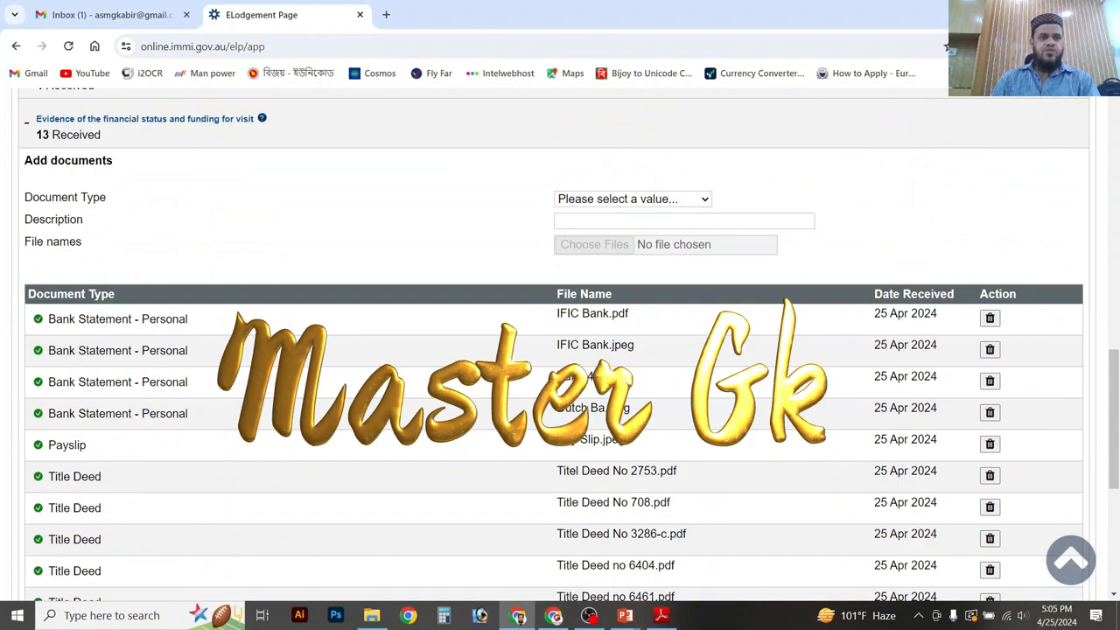
pyautogui.click(345, 119)
pyautogui.click(321, 409)
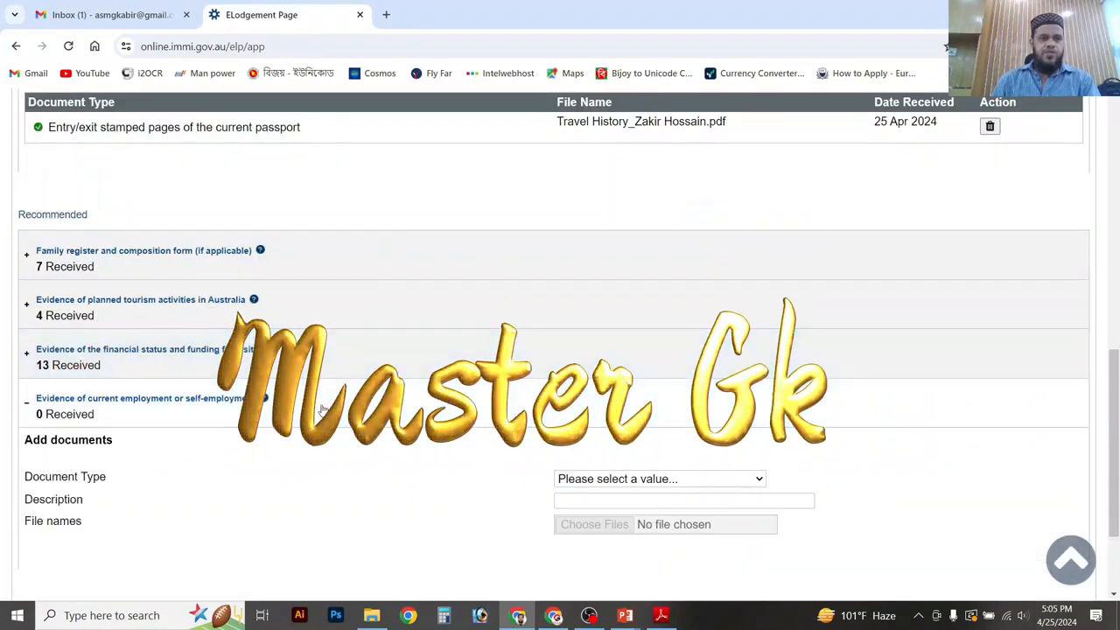
# Attach Pay Slip.jpeg to the current employment evidence as type Payslip with the description "PaySlip"
pyautogui.scroll(-1, 322, 409)
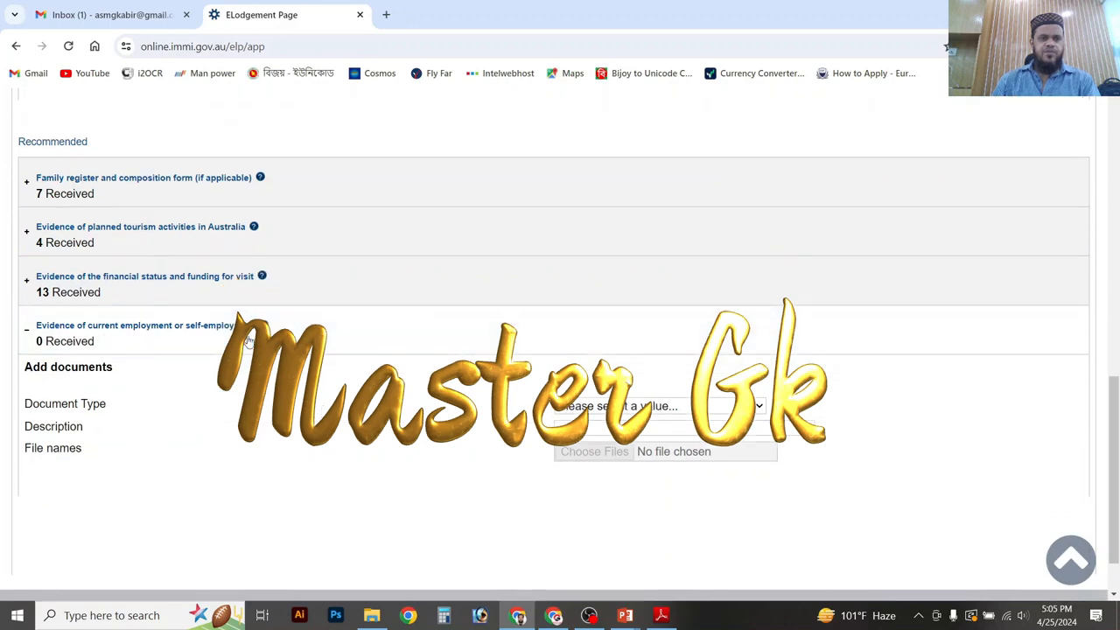
pyautogui.scroll(-1, 248, 341)
pyautogui.click(648, 337)
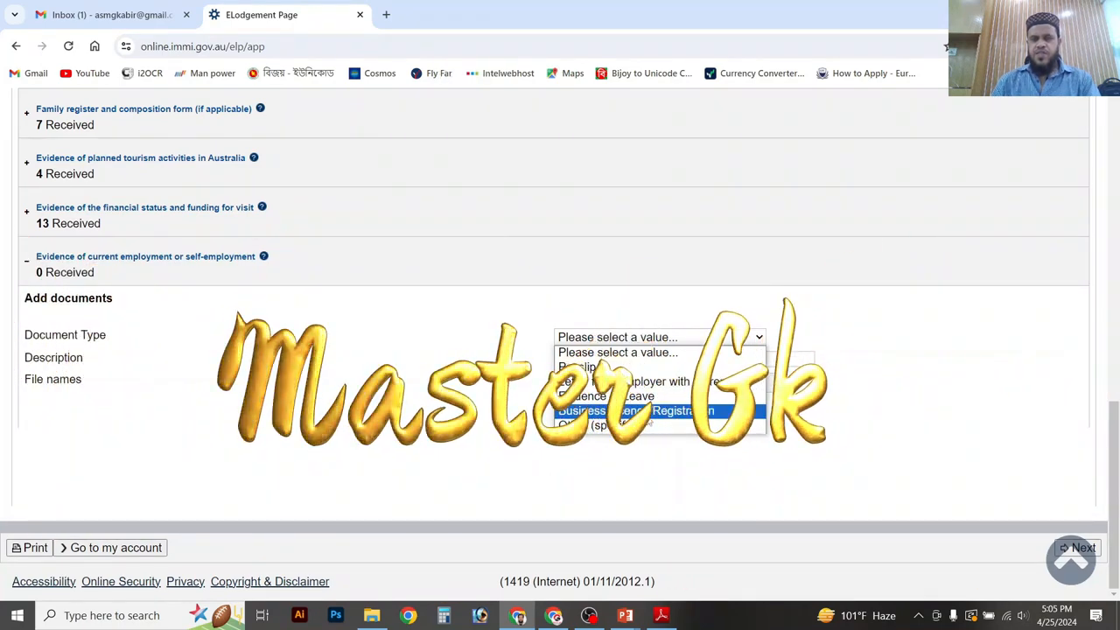
pyautogui.click(630, 367)
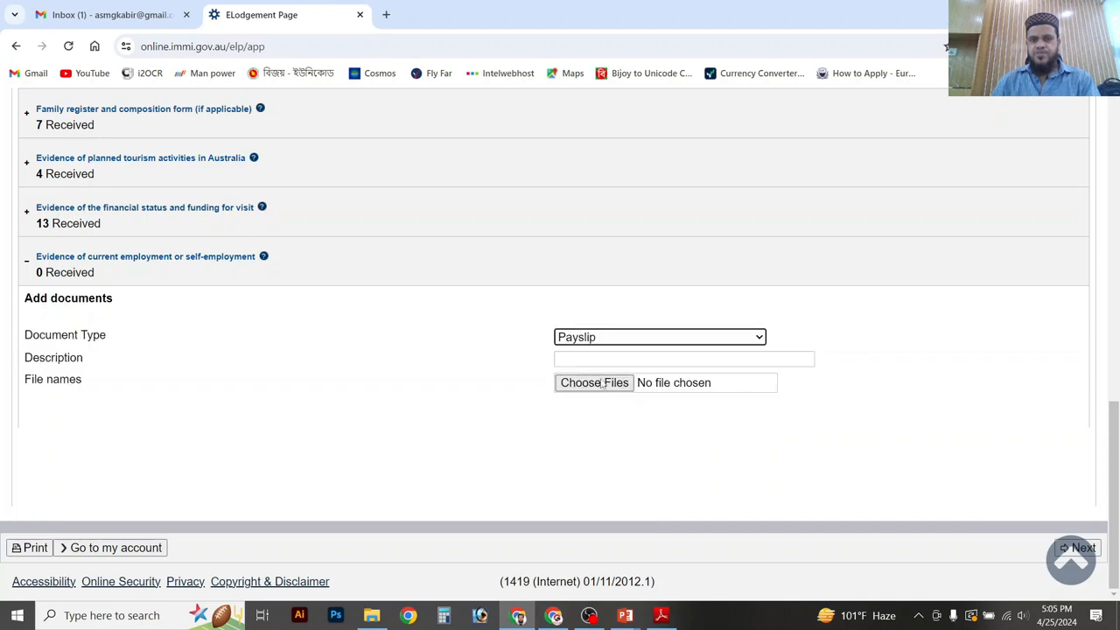
pyautogui.click(601, 387)
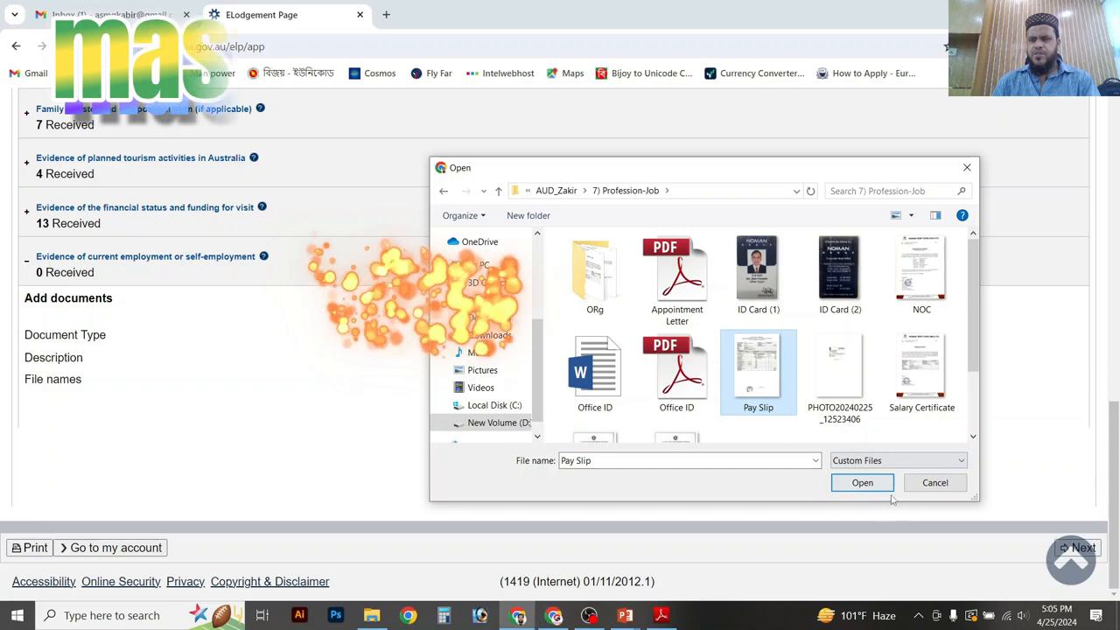
pyautogui.click(866, 483)
pyautogui.click(621, 357)
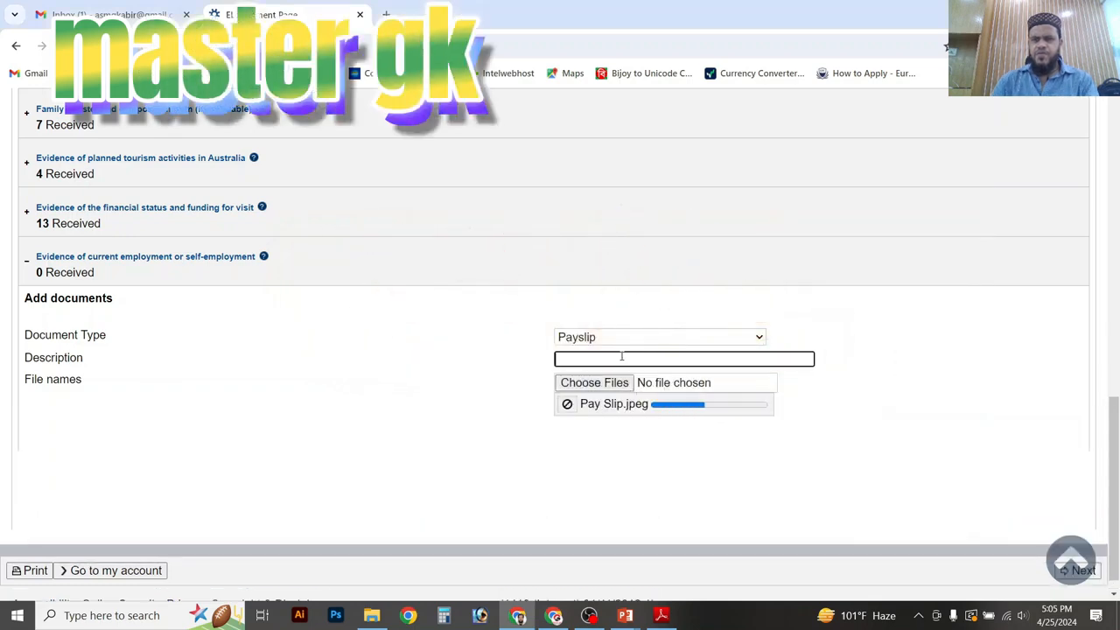
pyautogui.write('Pay')
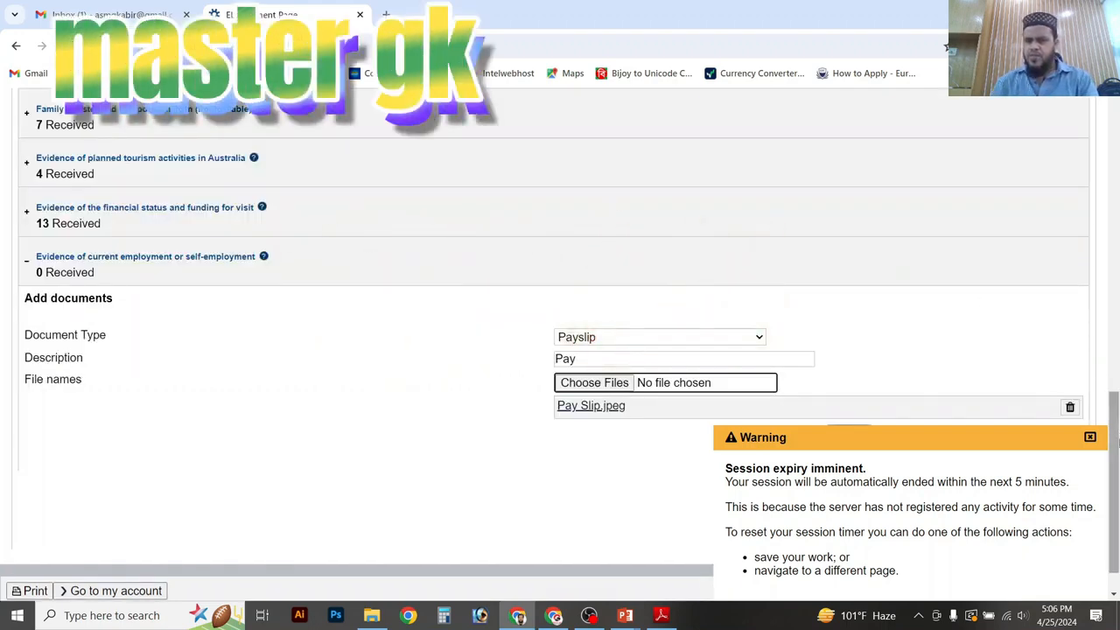
pyautogui.click(1090, 437)
pyautogui.click(613, 361)
pyautogui.write('Slip')
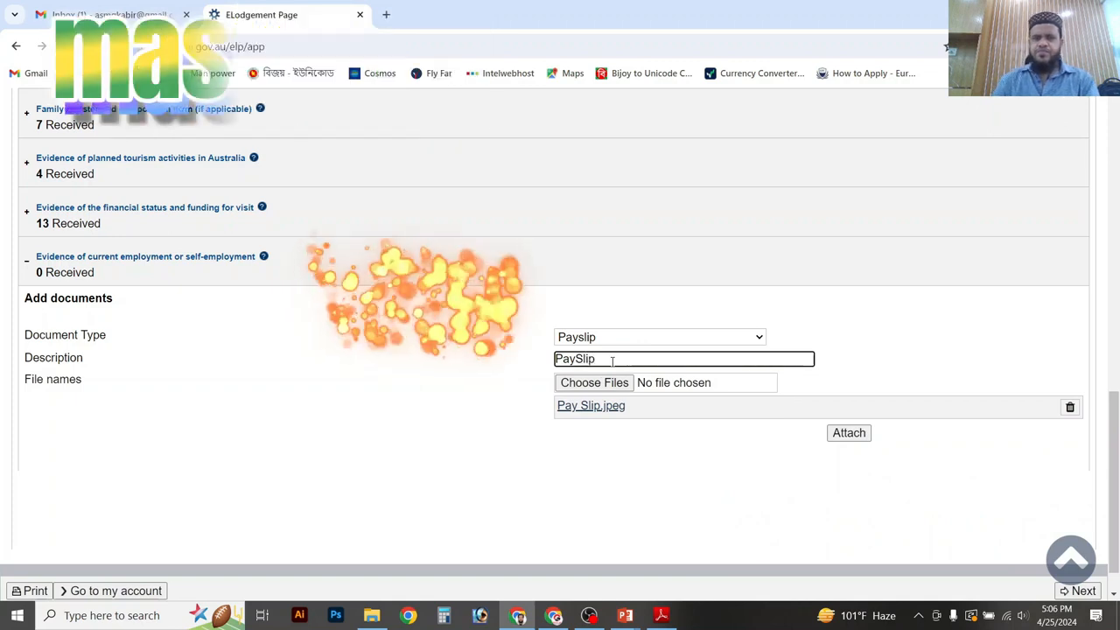
pyautogui.click(862, 439)
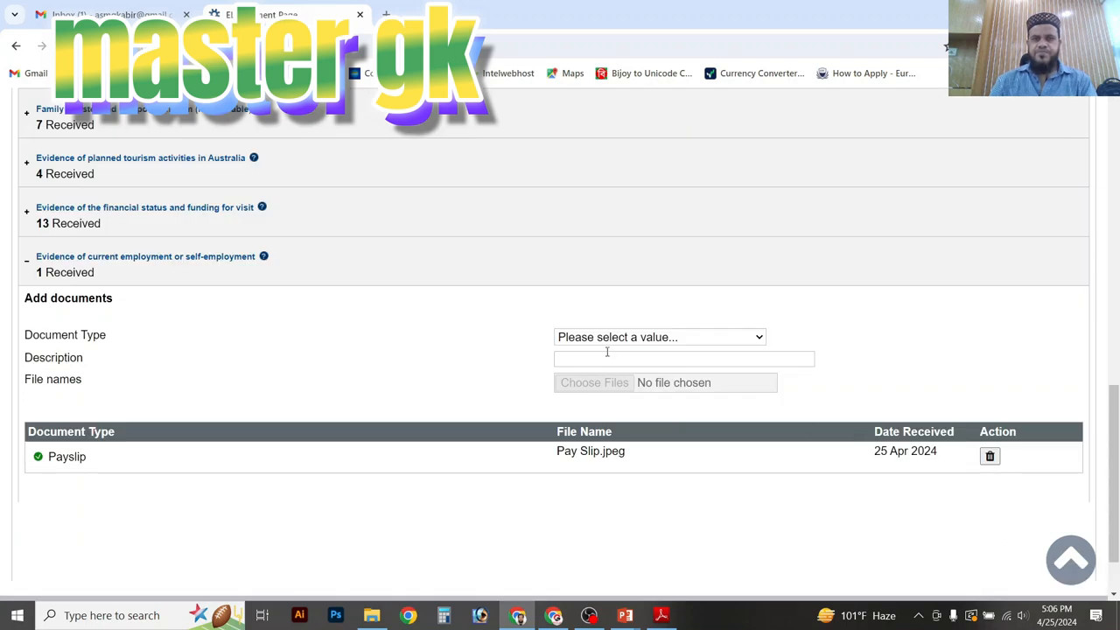
# Attach Appointment Letter.pdf to the current employment evidence as type Letter from employer with current role with the description "Appointment Letter"
pyautogui.click(620, 339)
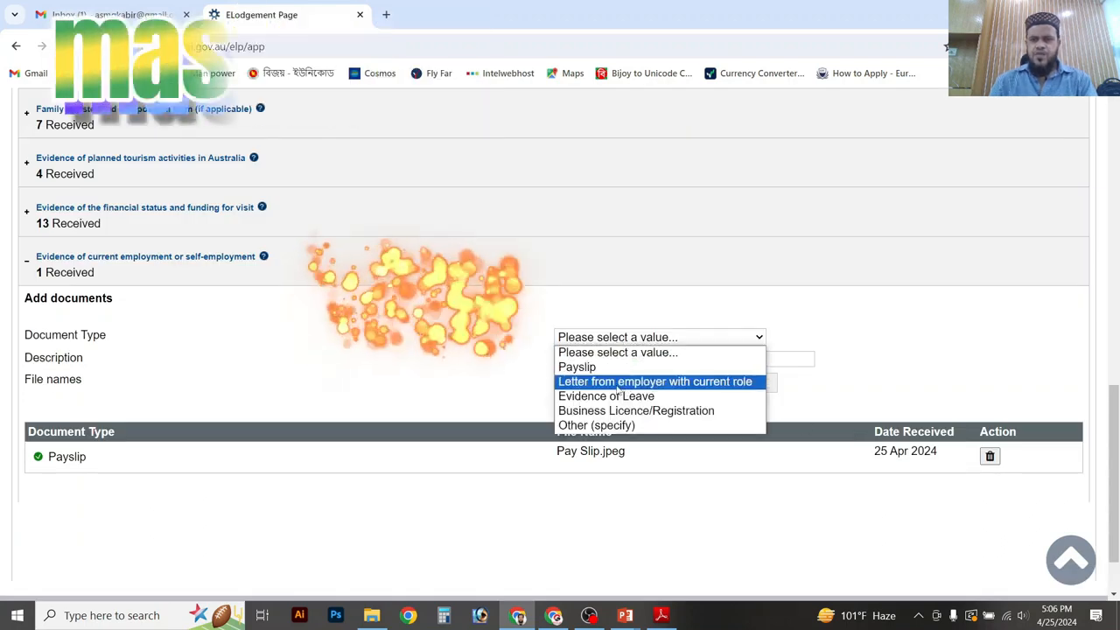
pyautogui.click(617, 383)
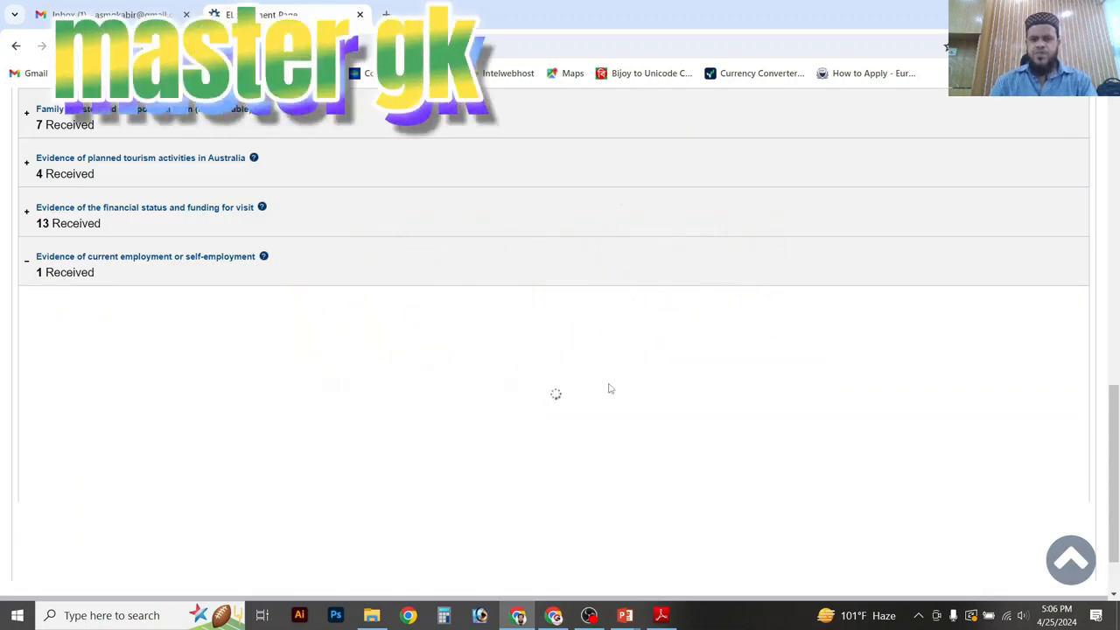
pyautogui.click(595, 380)
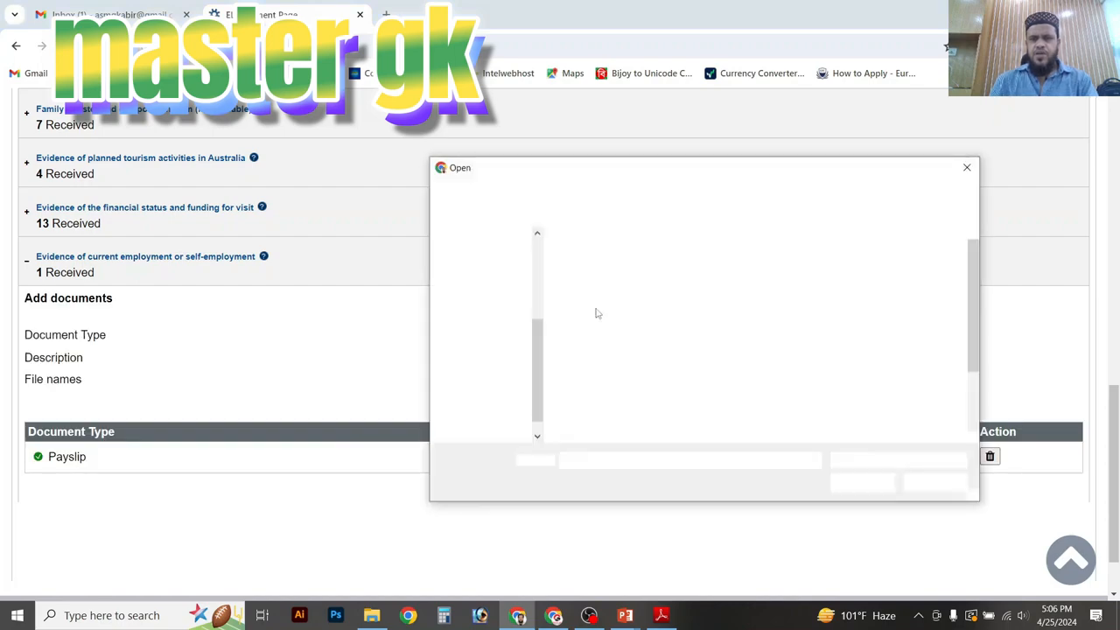
pyautogui.click(699, 289)
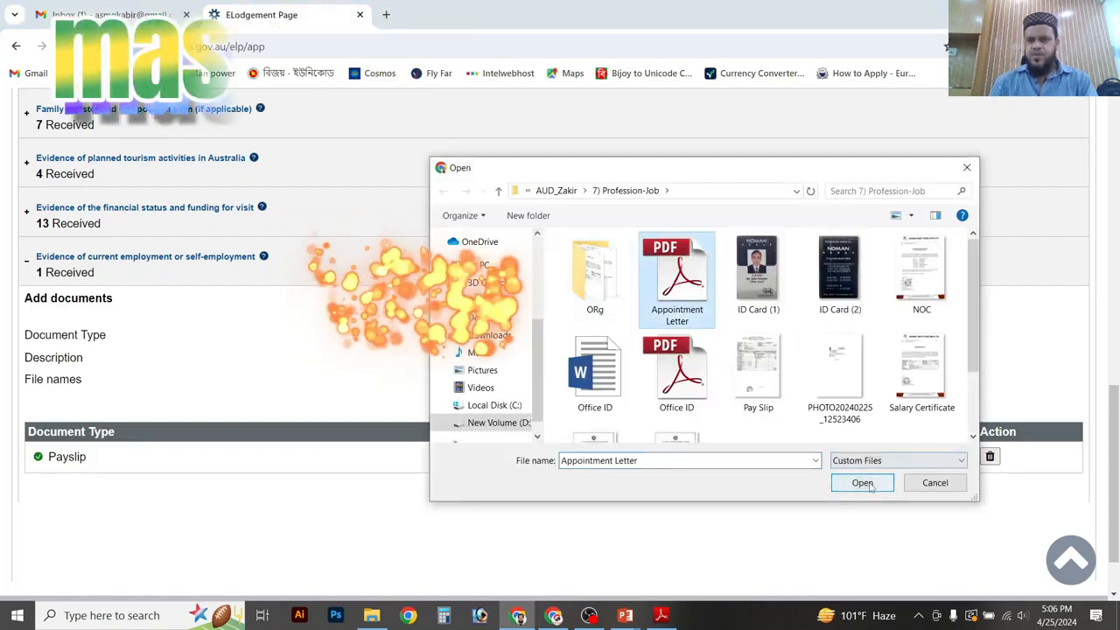
pyautogui.click(861, 483)
pyautogui.click(623, 360)
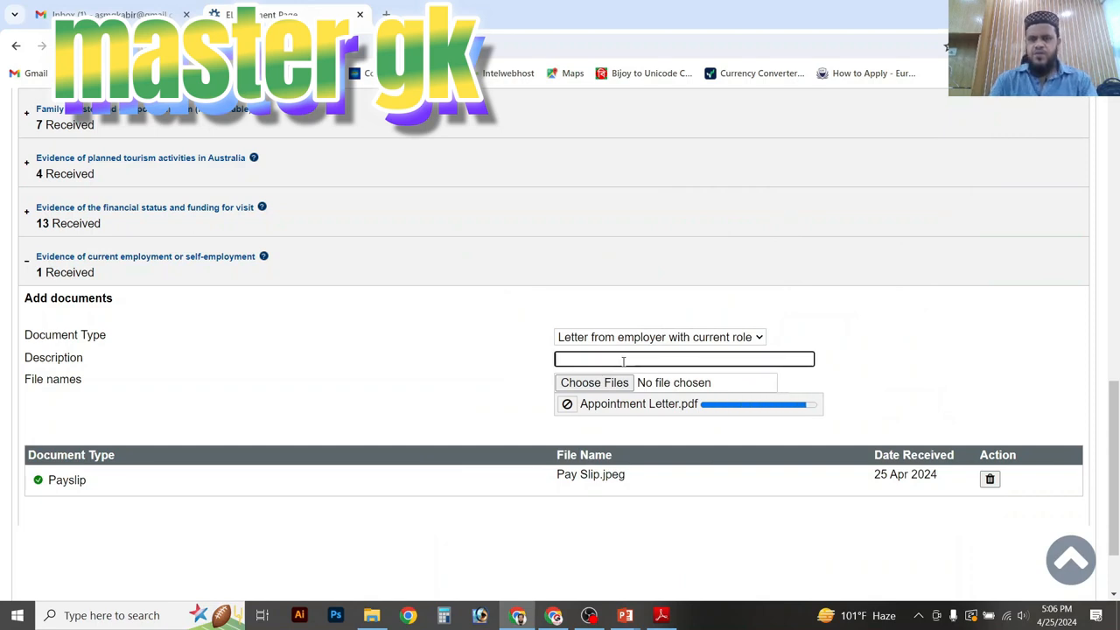
pyautogui.write('App')
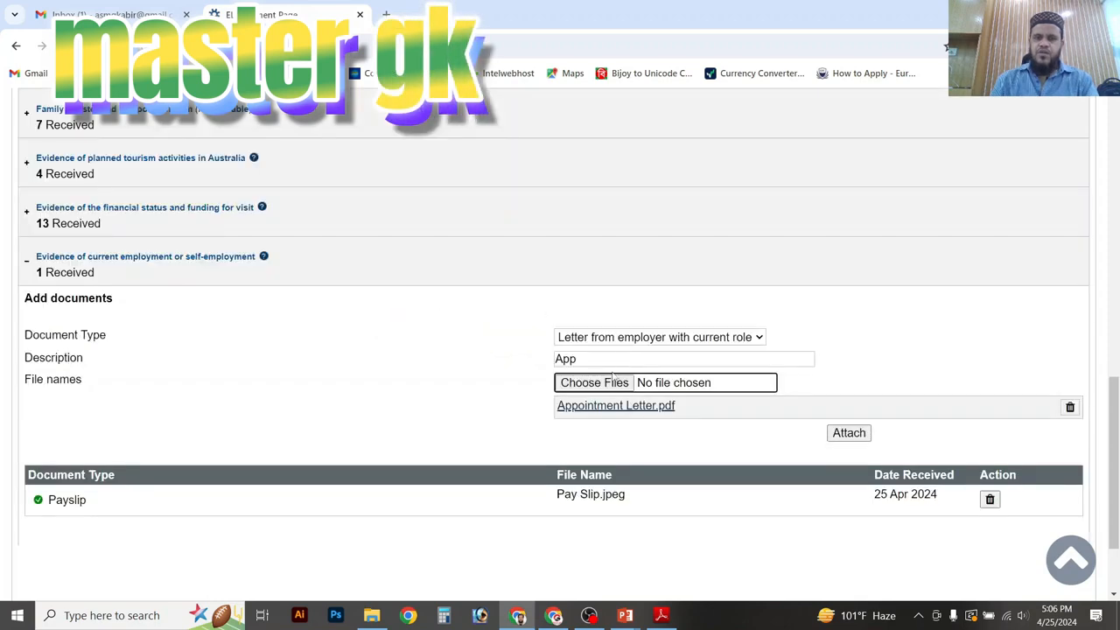
pyautogui.click(614, 361)
pyautogui.write('ointment Letter')
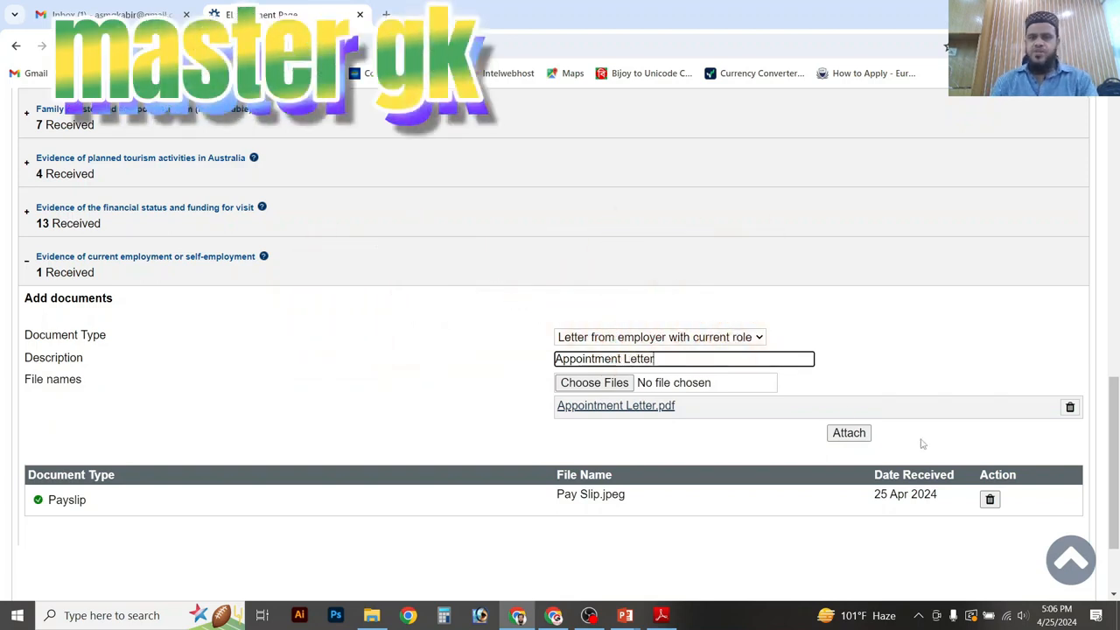
pyautogui.click(842, 437)
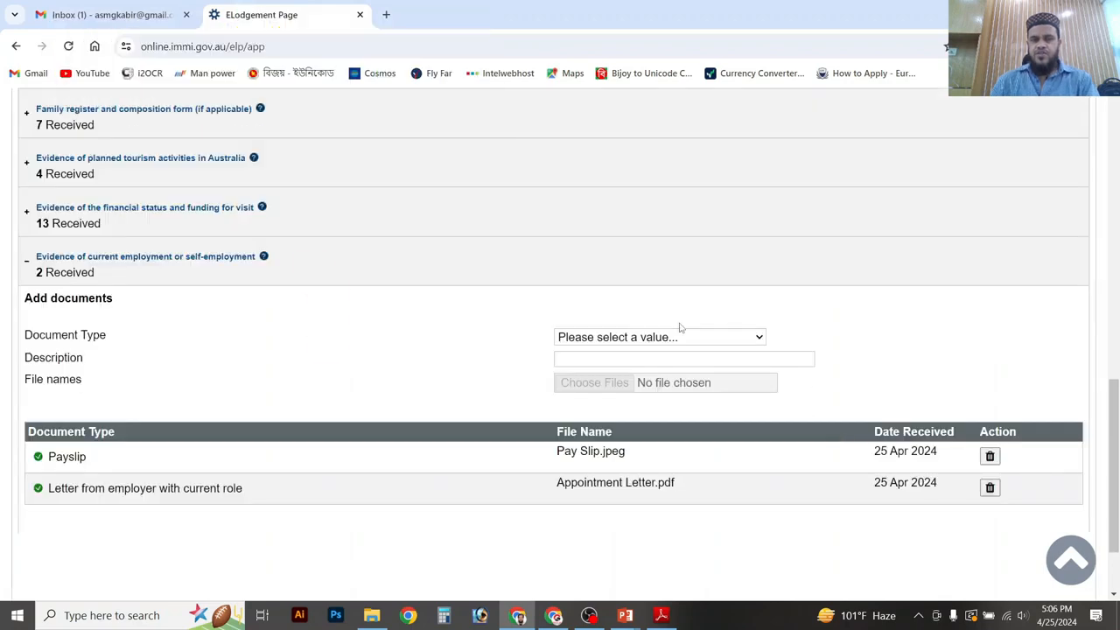
# Upload NOC.jpeg from the 7) Profession-Job folder to the current employment evidence as type Evidence of Leave
pyautogui.click(679, 336)
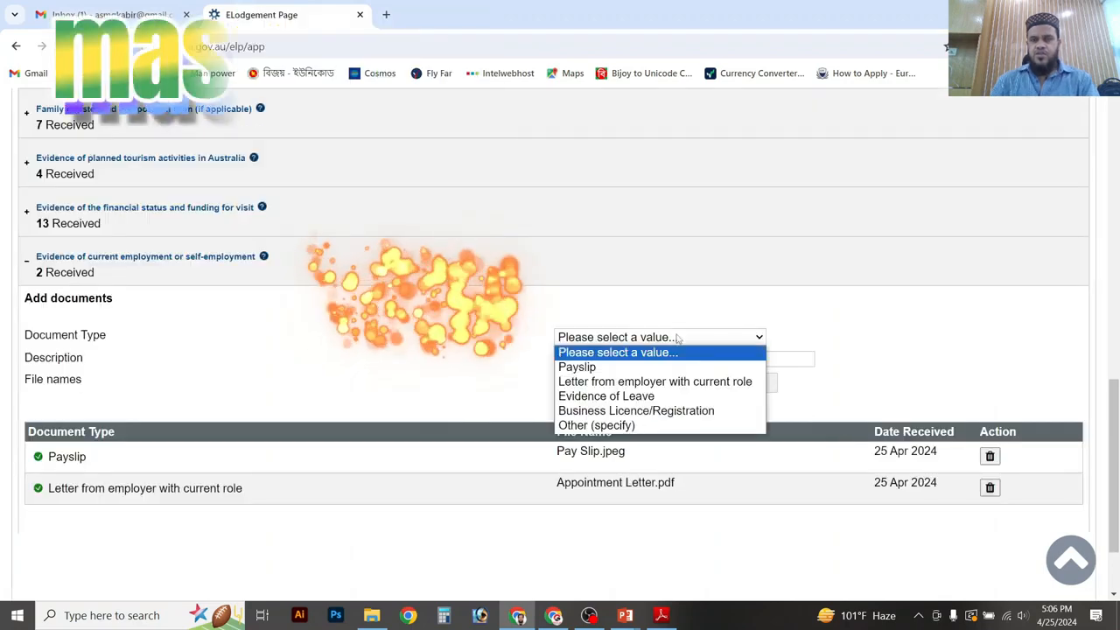
pyautogui.click(644, 396)
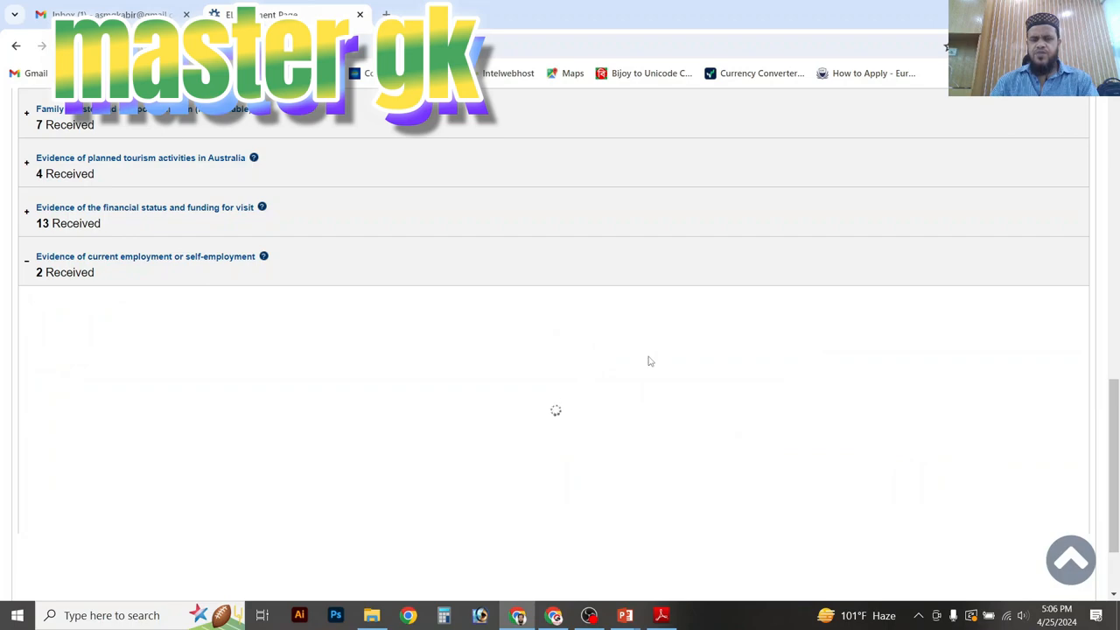
pyautogui.click(592, 384)
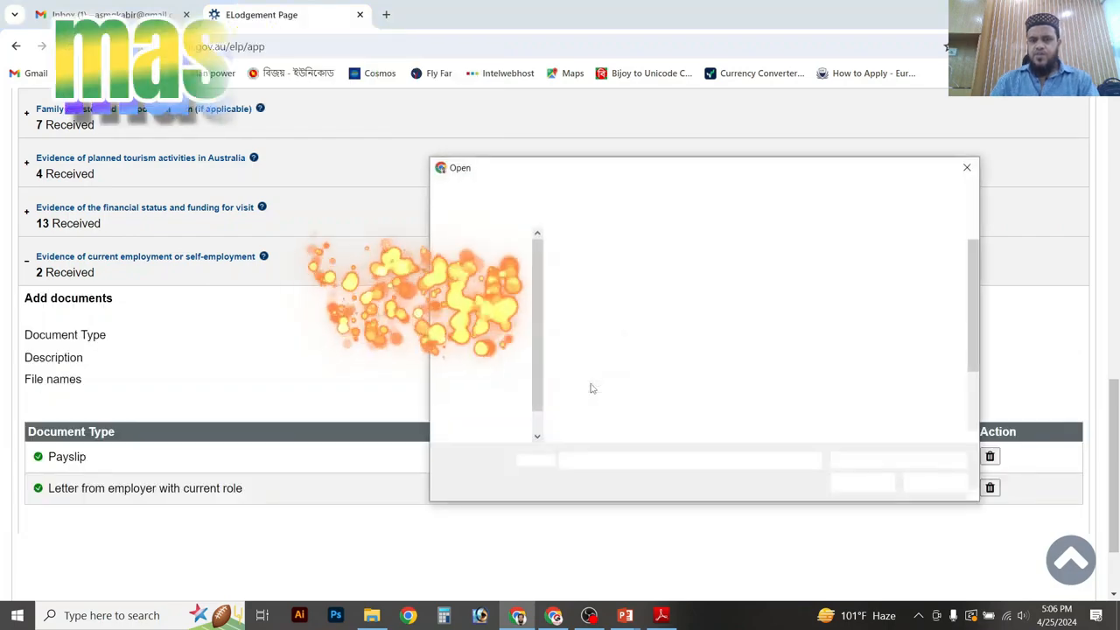
pyautogui.scroll(-2, 785, 365)
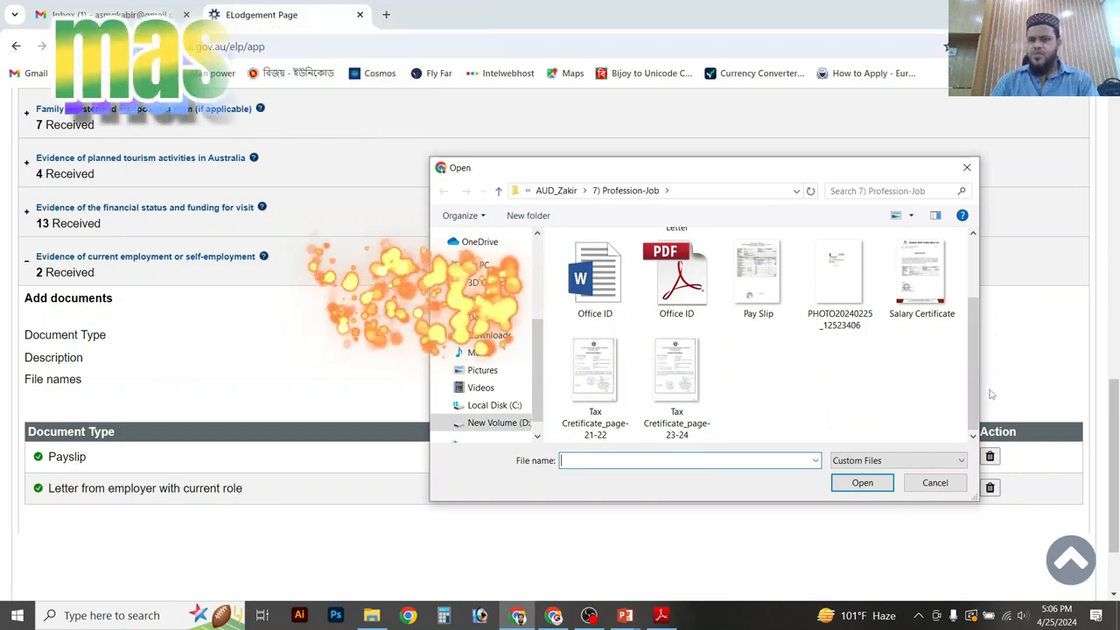
pyautogui.scroll(1, 971, 369)
pyautogui.scroll(1, 971, 345)
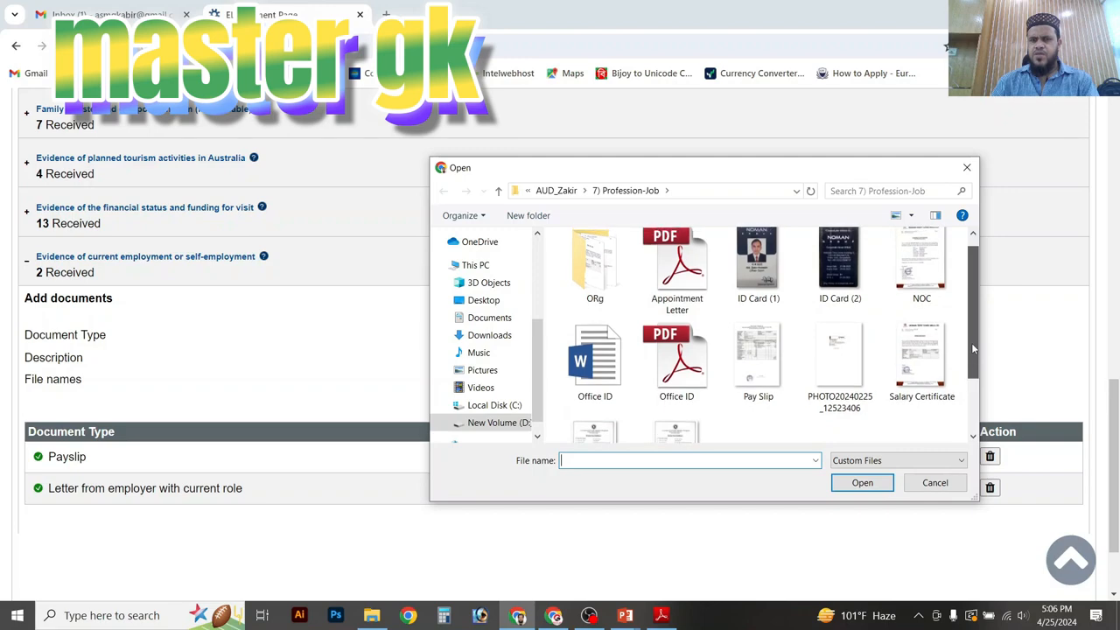
pyautogui.click(921, 271)
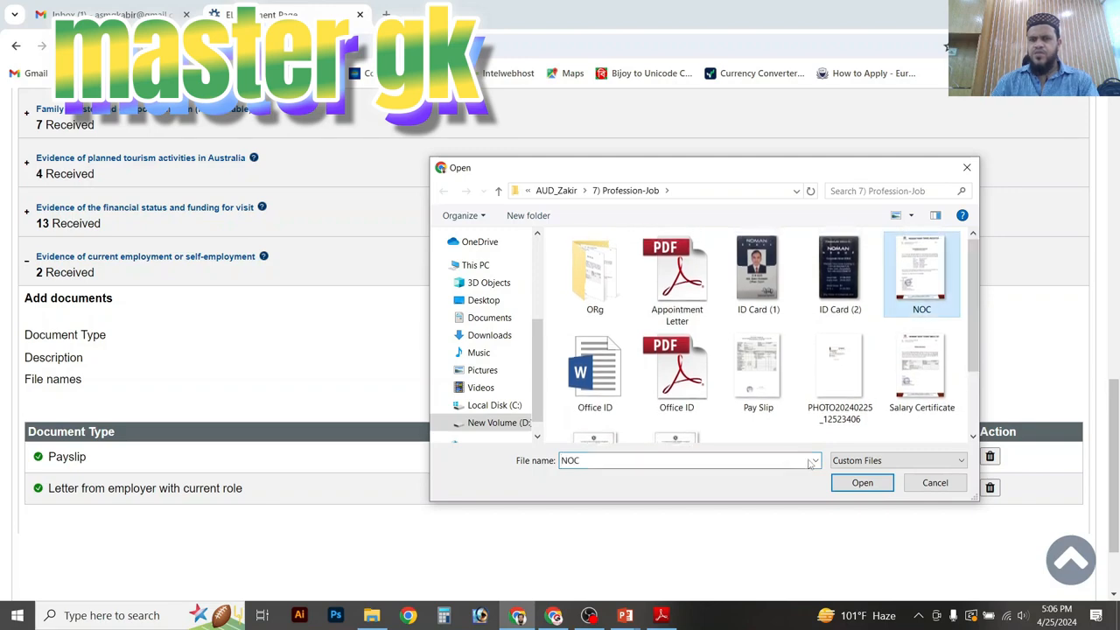
pyautogui.click(861, 482)
# Describe the uploaded NOC.jpeg as "Pre Leave Approval" and attach it to the employment evidence
pyautogui.click(613, 359)
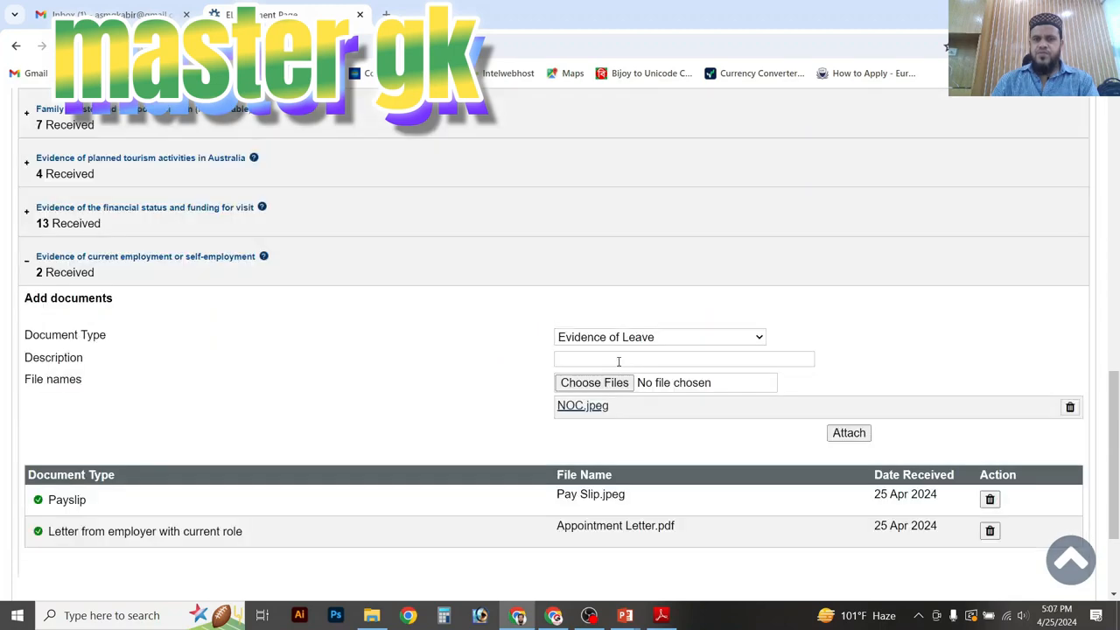
pyautogui.click(619, 360)
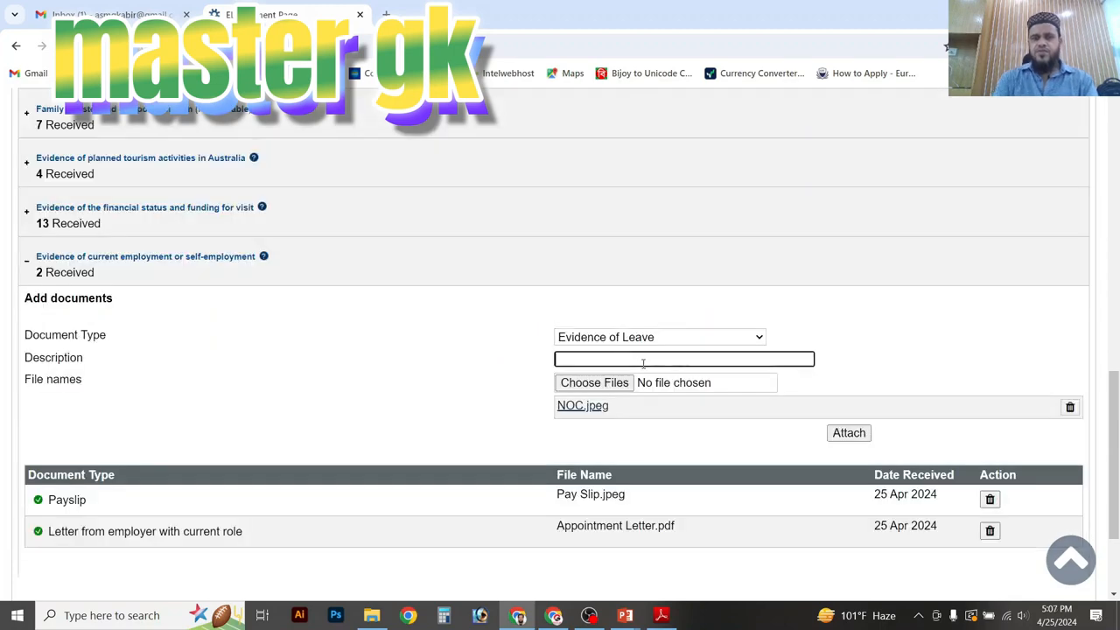
pyautogui.write('P')
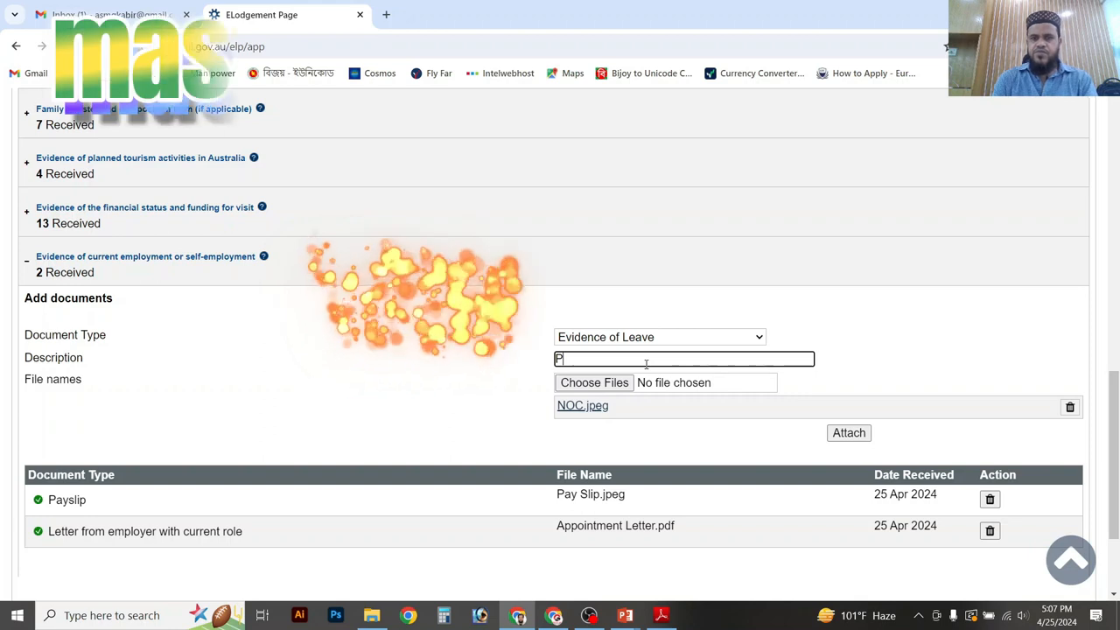
pyautogui.write('re Leave Approv')
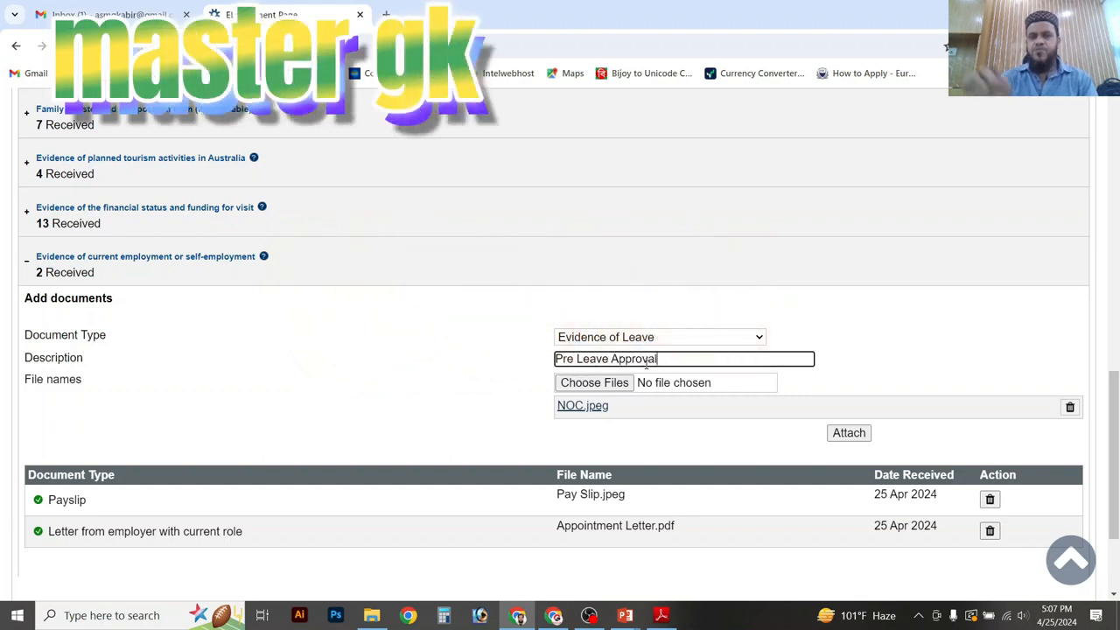
pyautogui.write('al')
pyautogui.click(856, 434)
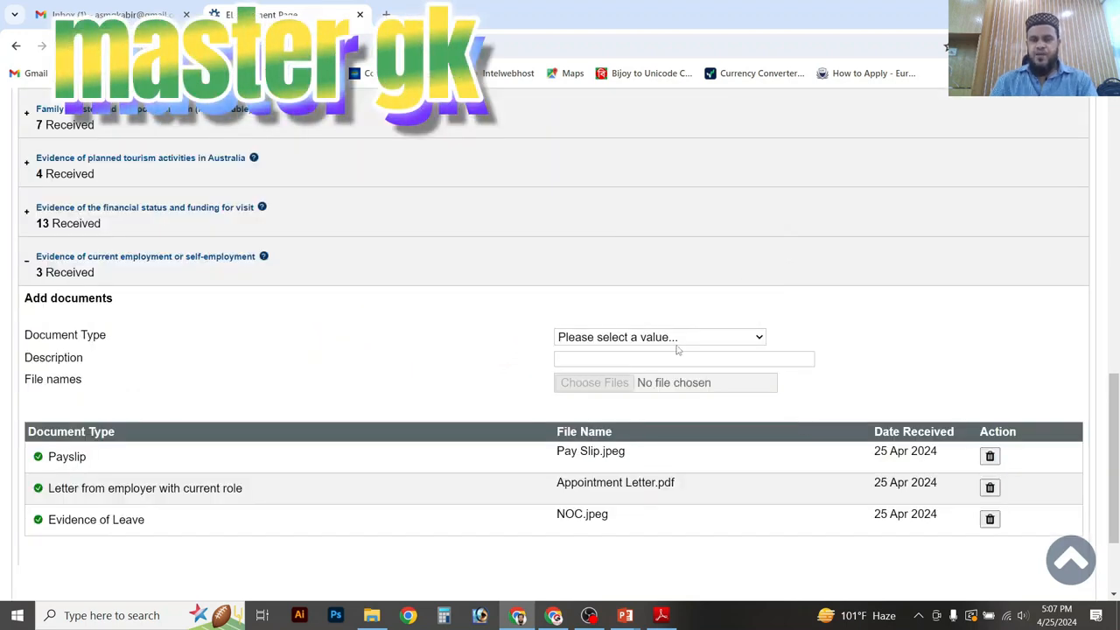
# Upload Office ID.pdf to the current employment evidence as type Other (specify), checking the profession folder and its ORg subfolder for the right file
pyautogui.click(679, 340)
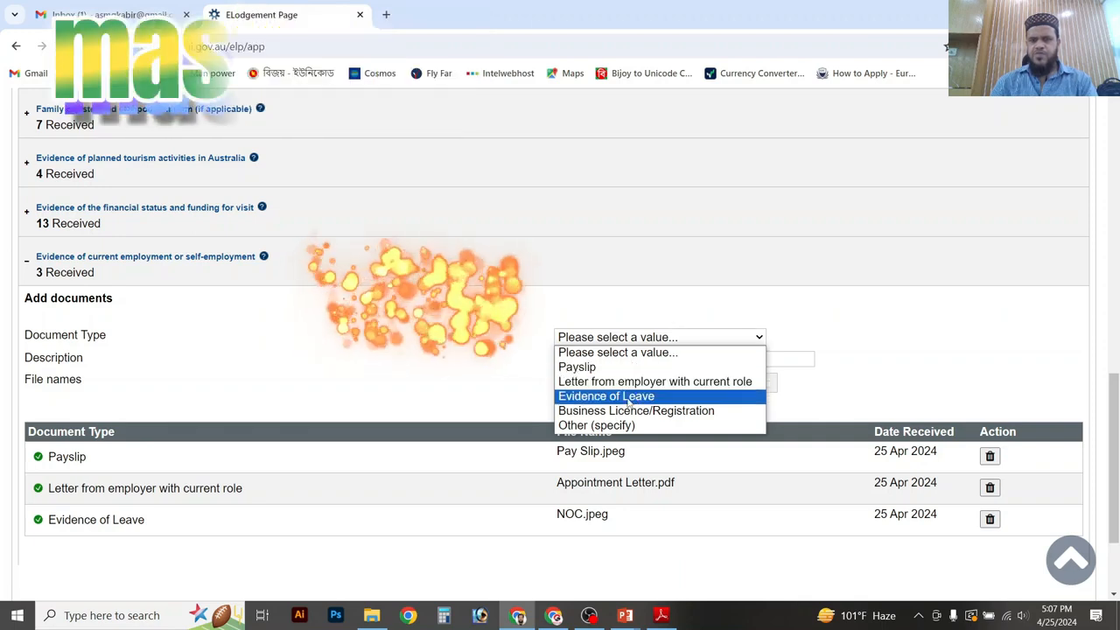
pyautogui.click(598, 426)
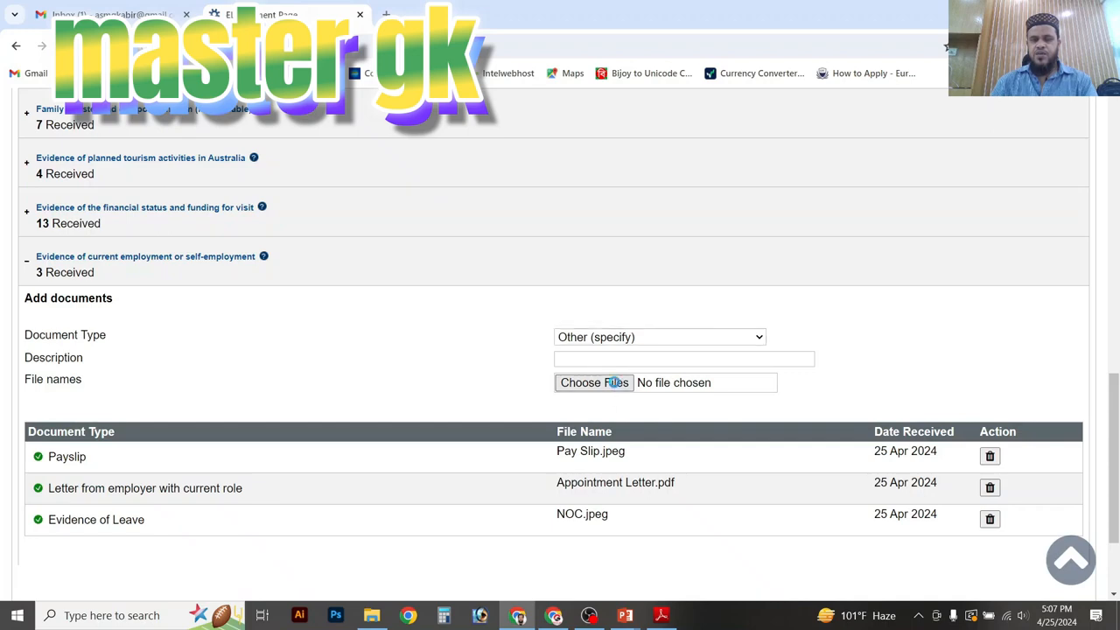
pyautogui.click(595, 382)
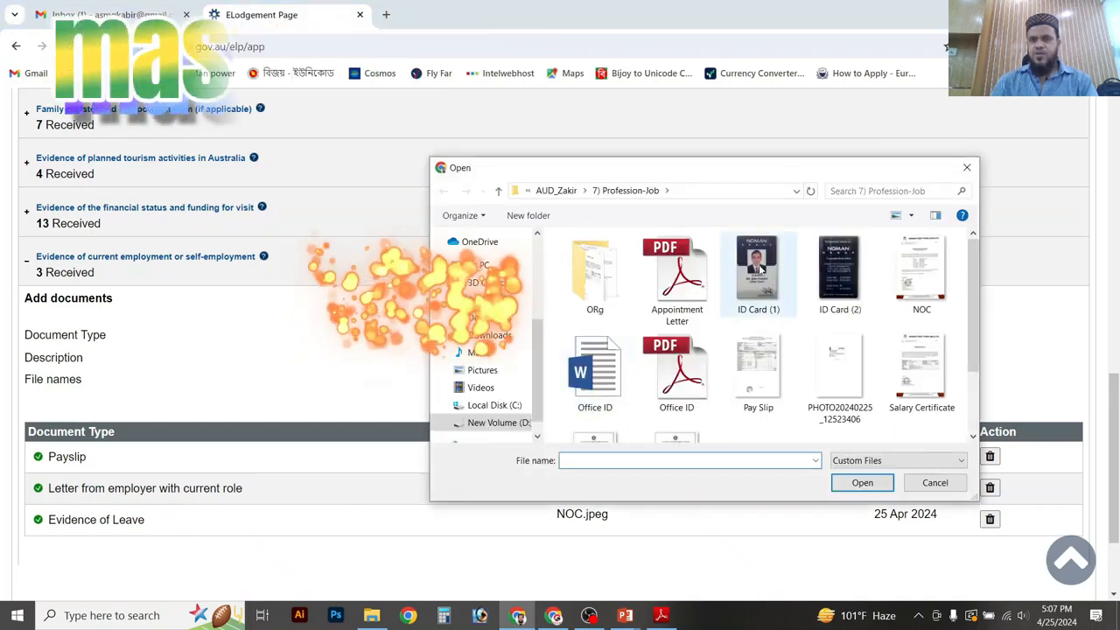
pyautogui.scroll(-1, 826, 323)
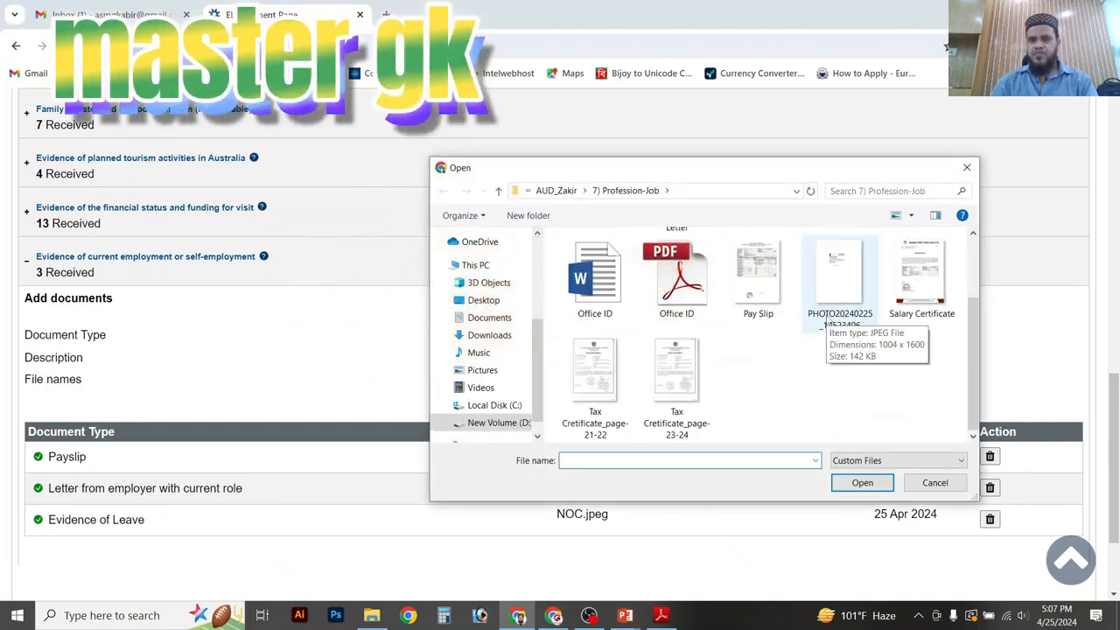
pyautogui.scroll(1, 826, 323)
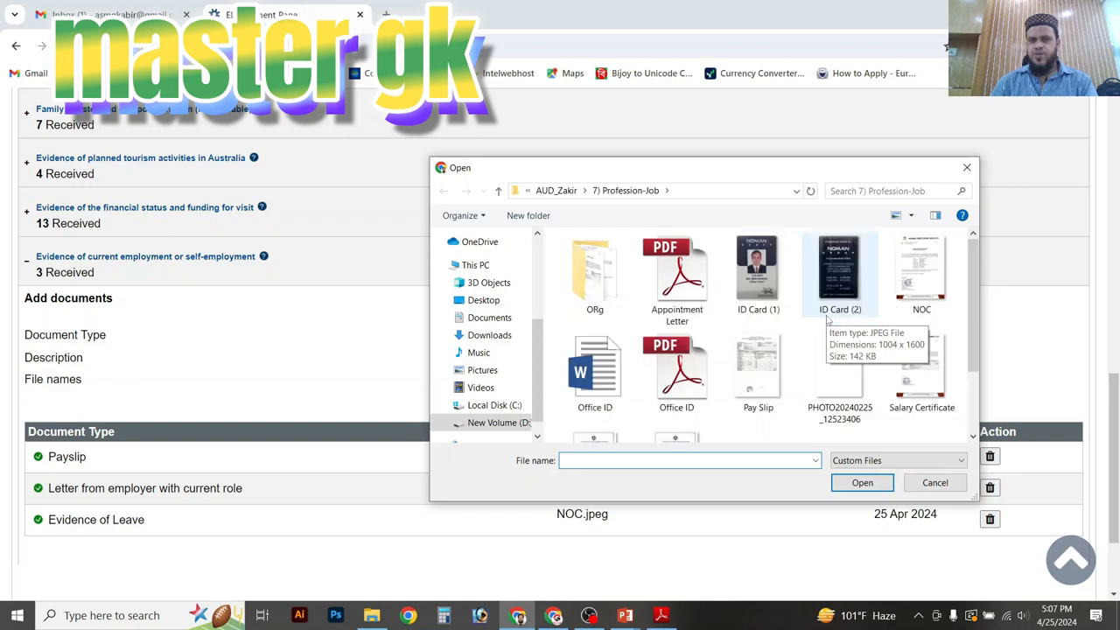
pyautogui.click(764, 272)
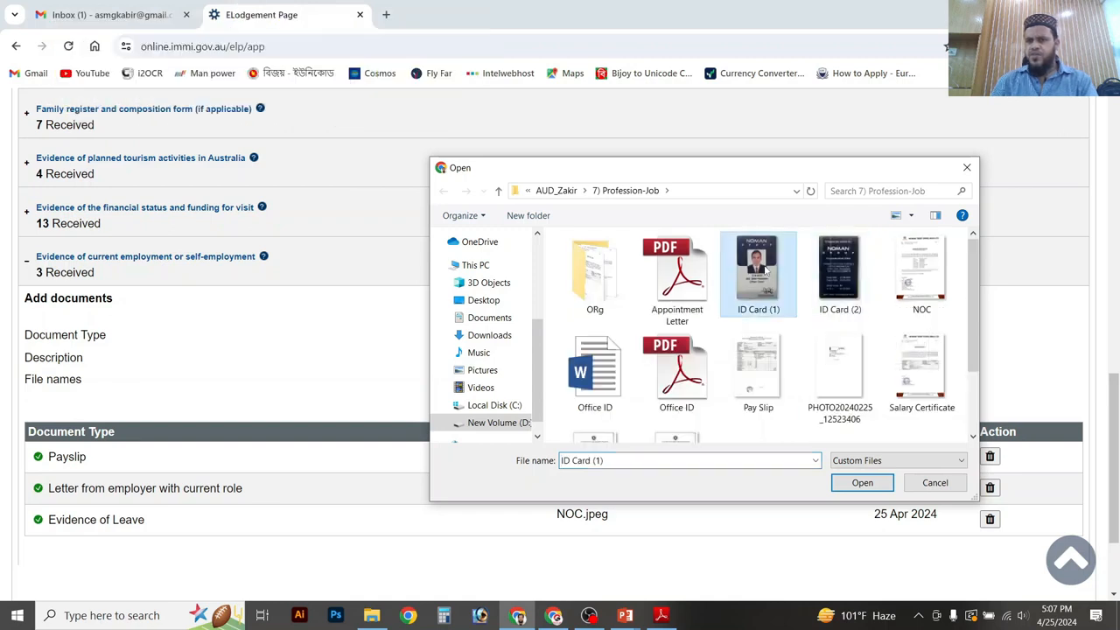
pyautogui.scroll(-1, 975, 371)
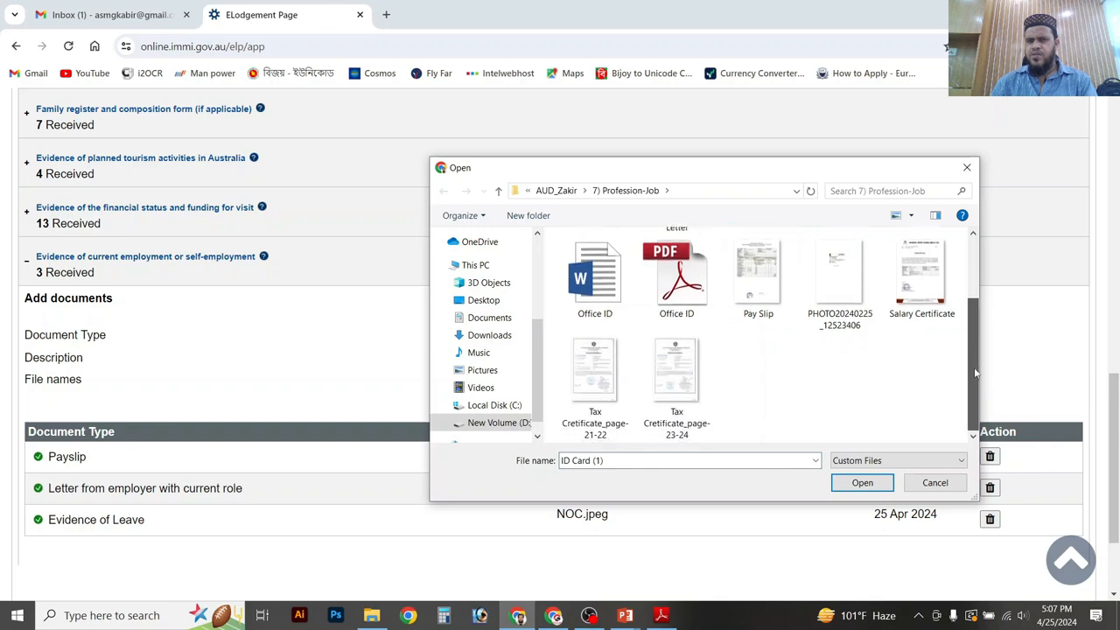
pyautogui.scroll(1, 976, 371)
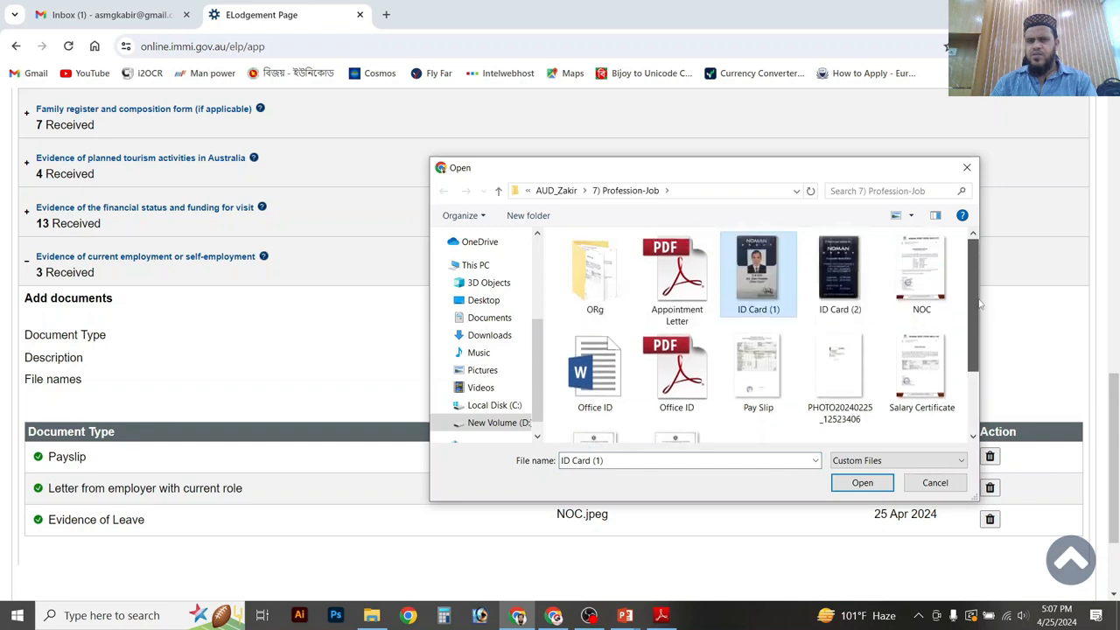
pyautogui.doubleClick(602, 269)
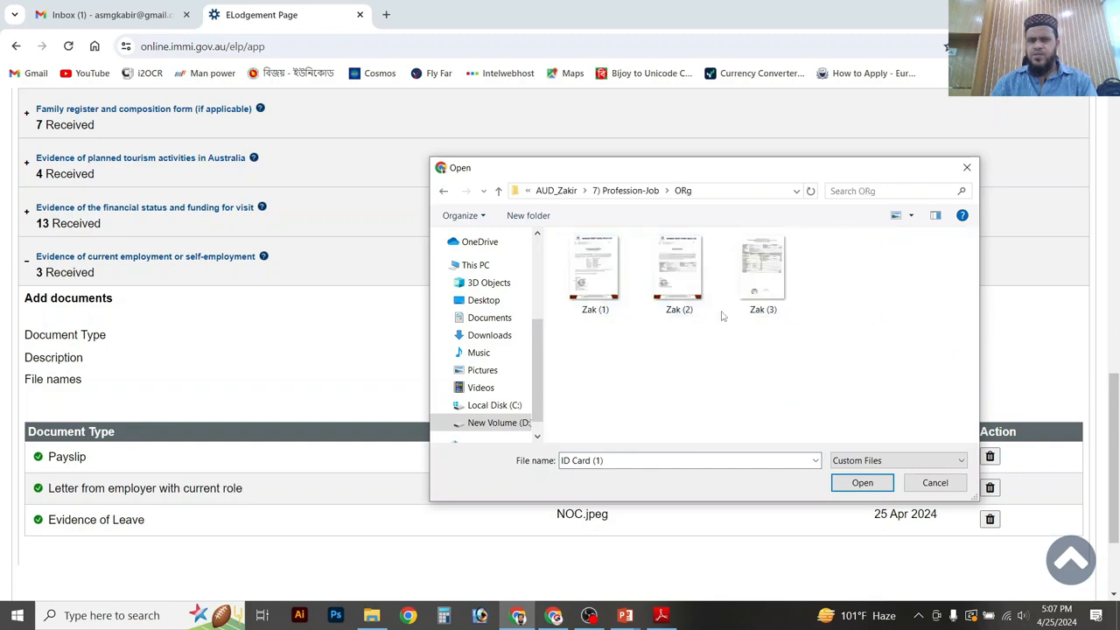
pyautogui.click(499, 192)
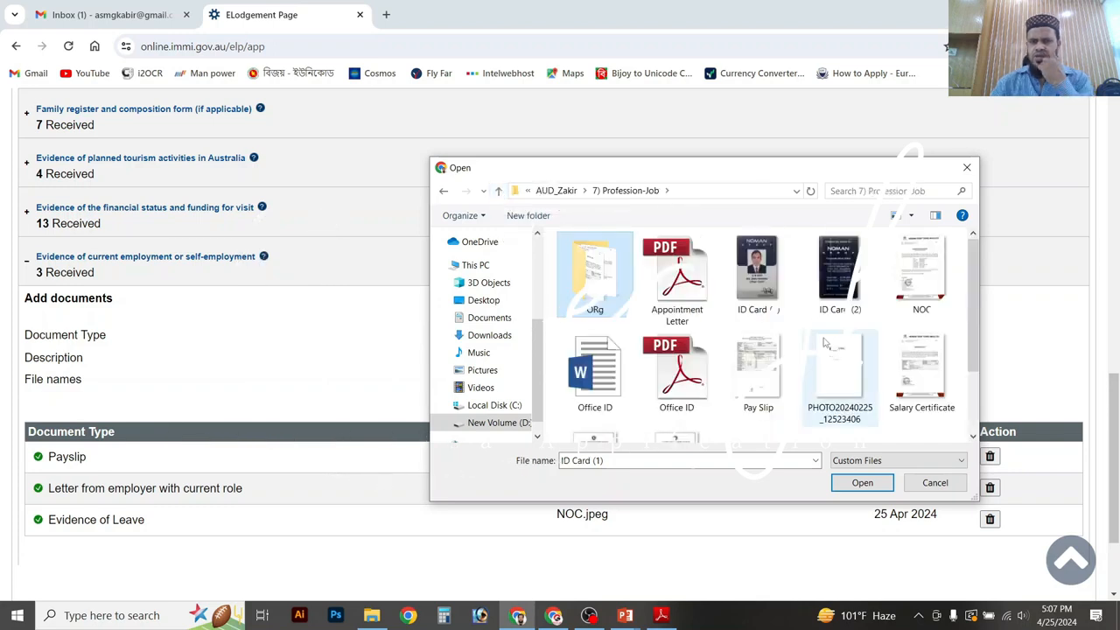
pyautogui.scroll(-1, 691, 306)
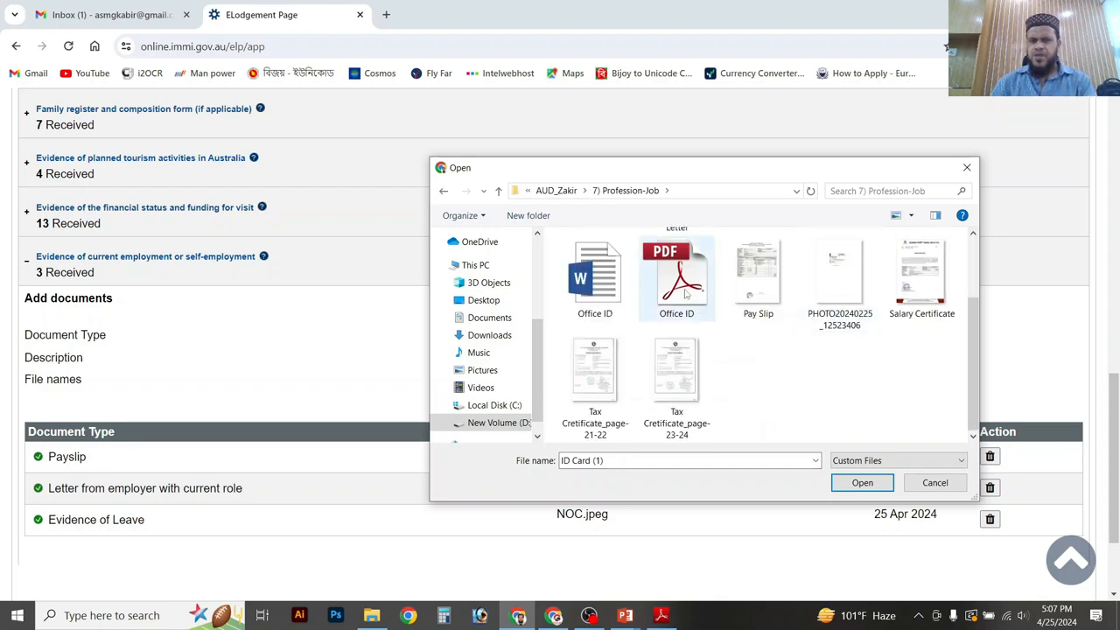
pyautogui.click(683, 295)
pyautogui.click(853, 482)
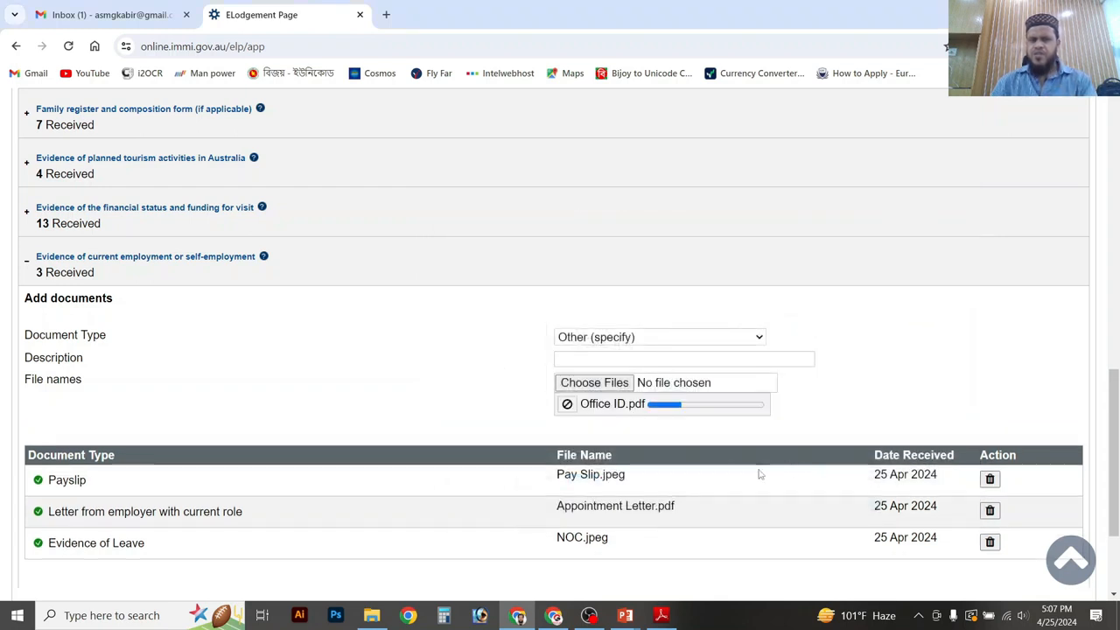
# Describe the uploaded Office ID.pdf as "Office ID card" and attach it to the employment evidence
pyautogui.click(604, 359)
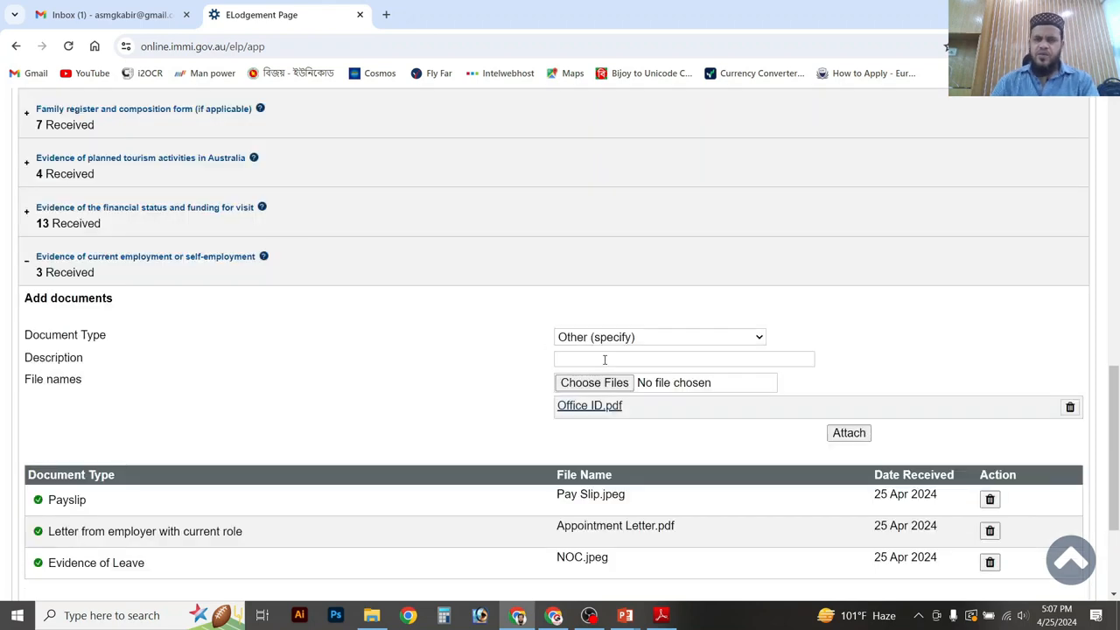
pyautogui.click(604, 360)
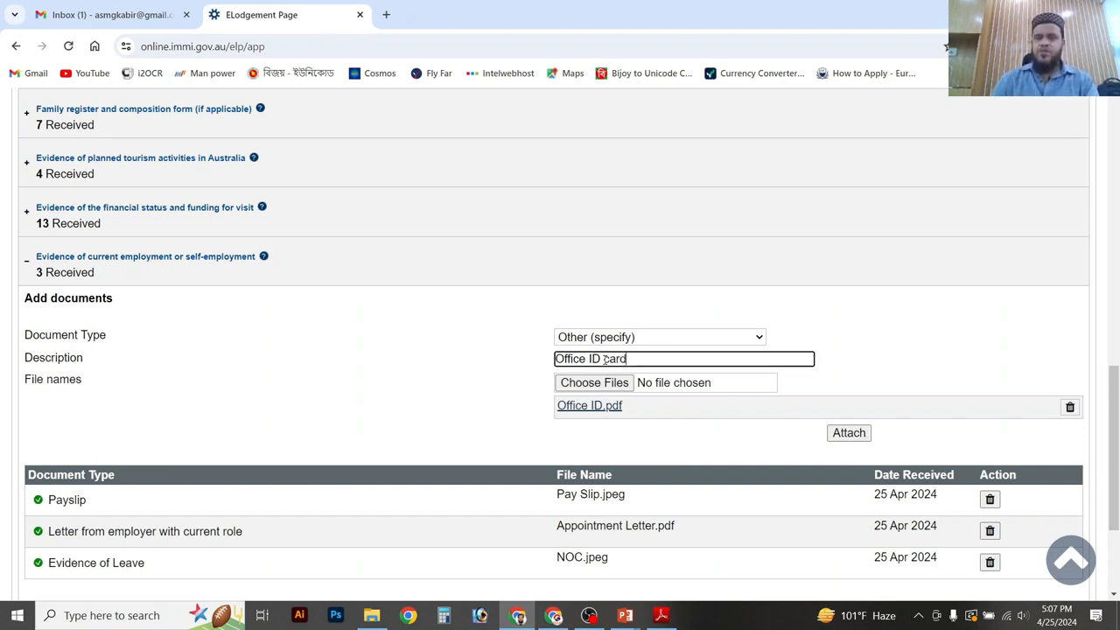
pyautogui.click(863, 432)
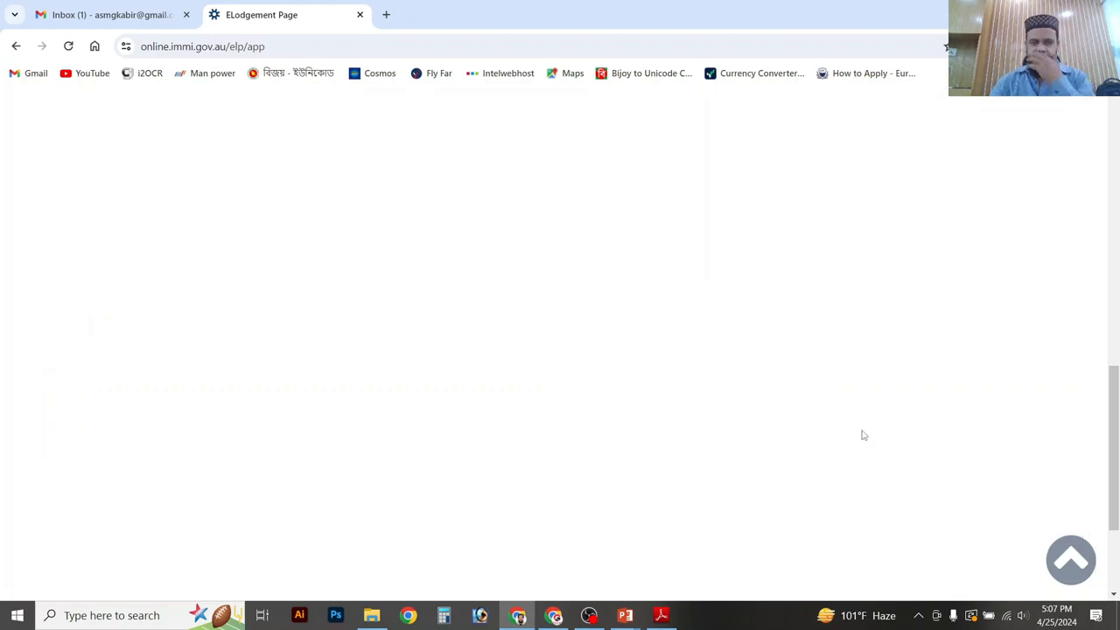
pyautogui.scroll(-2, 513, 419)
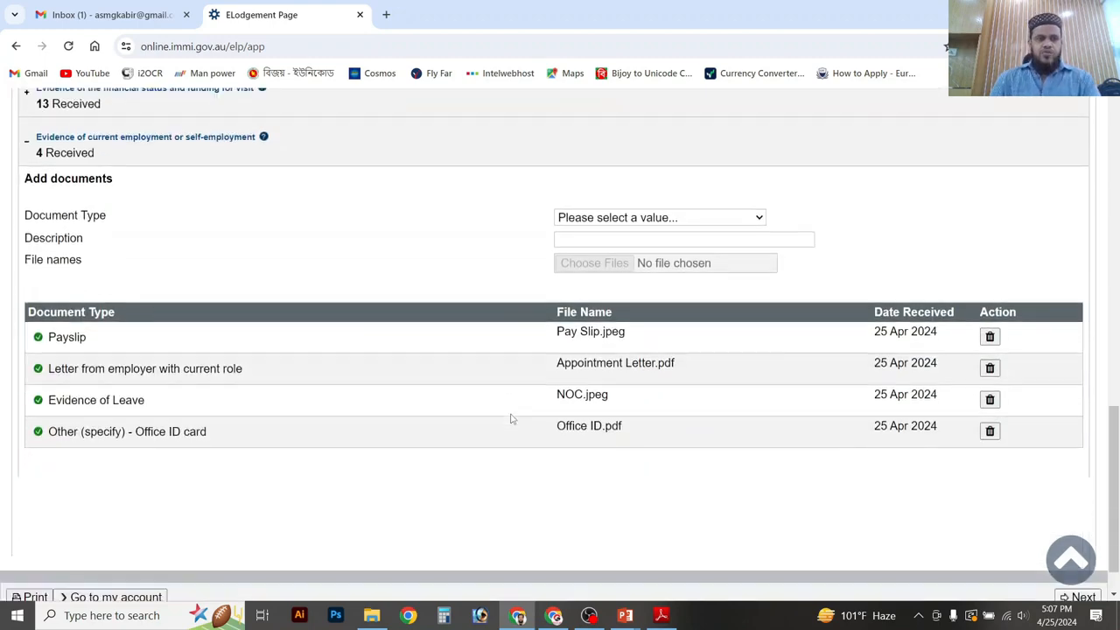
# Check the applicant's overall attachment count and the number of documents received in each required and recommended category
pyautogui.scroll(15, 512, 419)
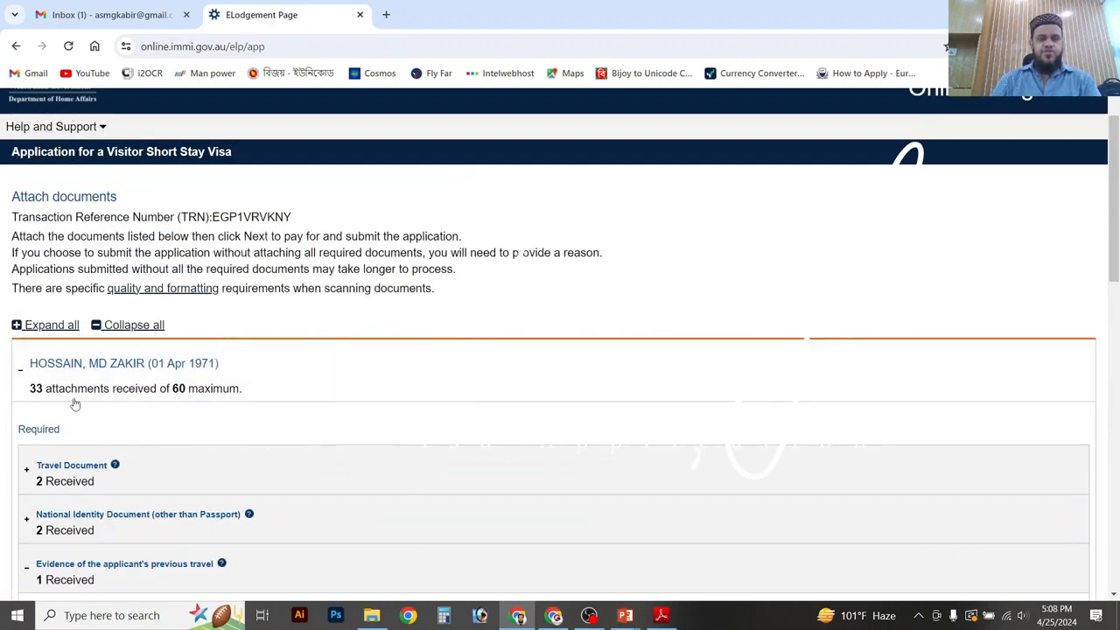
pyautogui.click(294, 385)
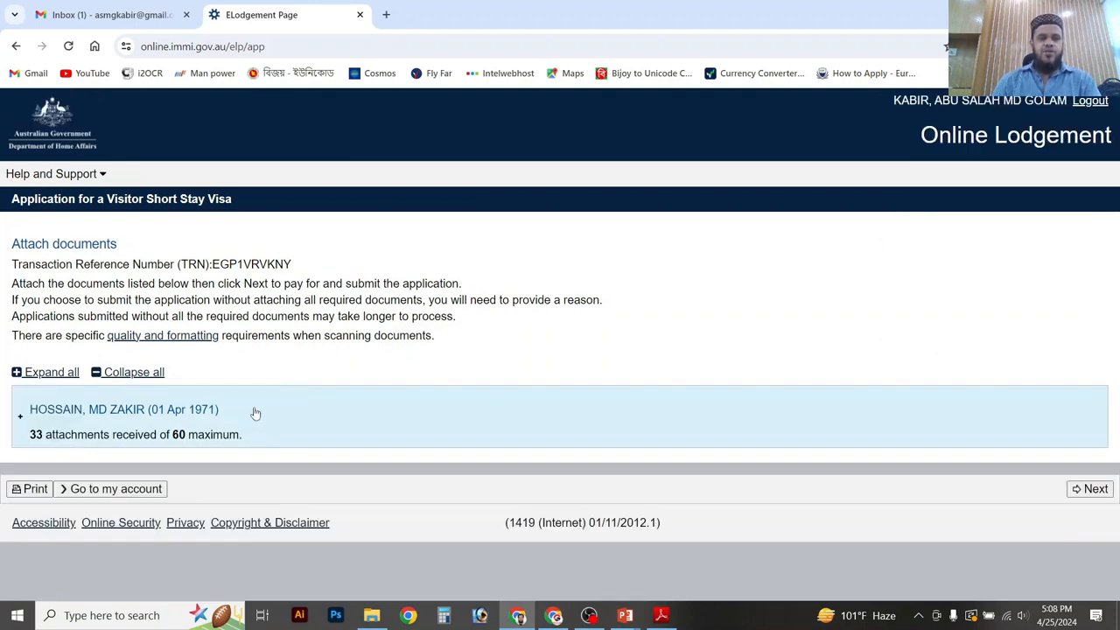
pyautogui.click(309, 419)
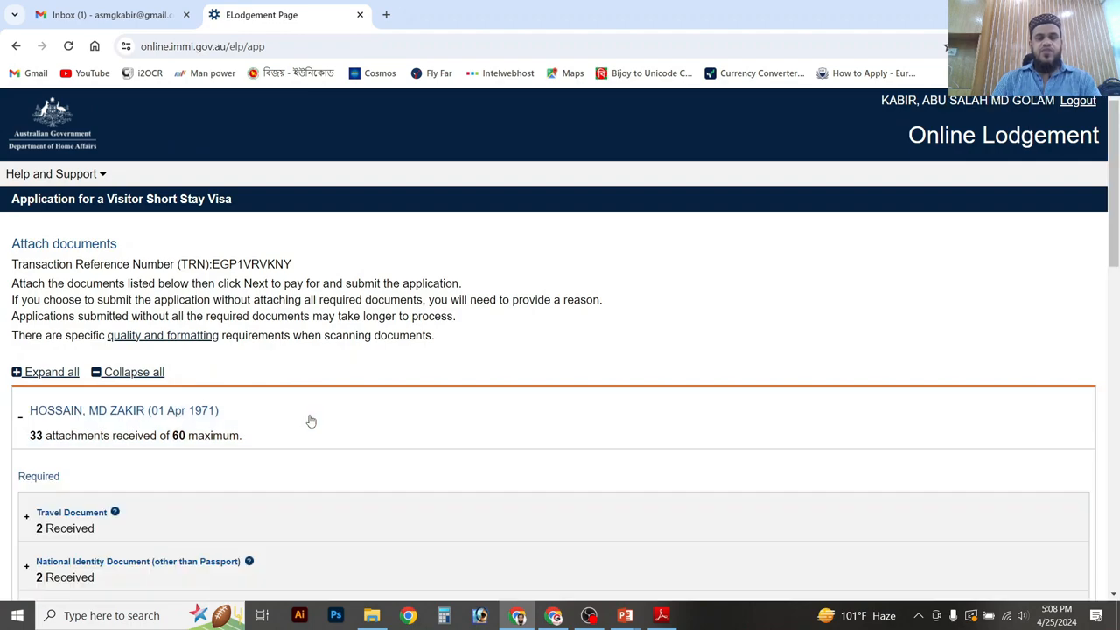
pyautogui.scroll(-10, 437, 462)
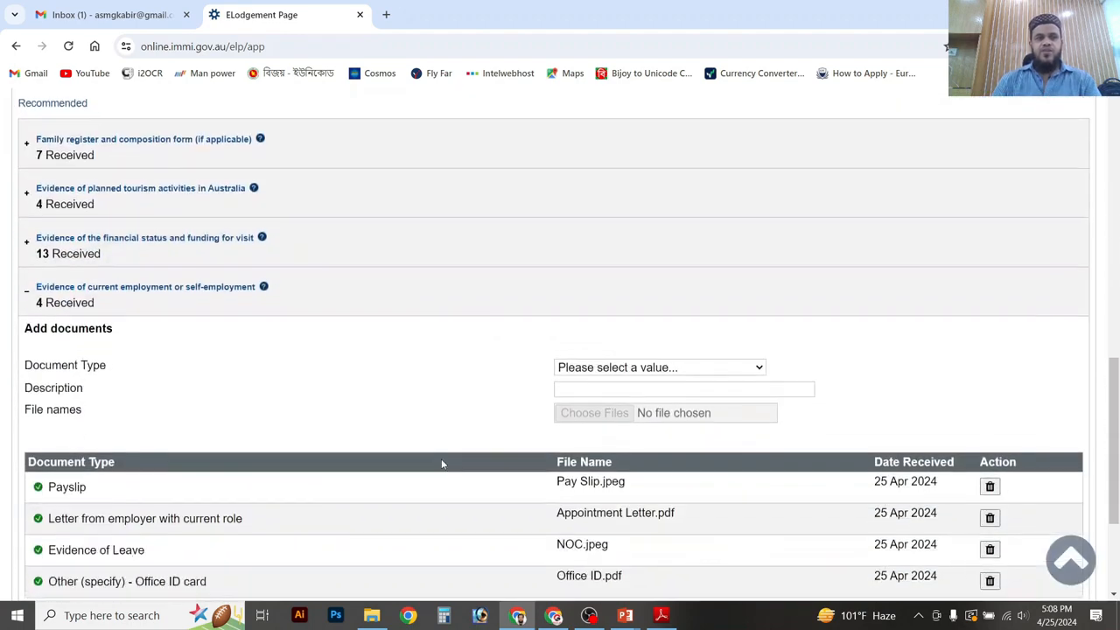
pyautogui.scroll(5, 443, 463)
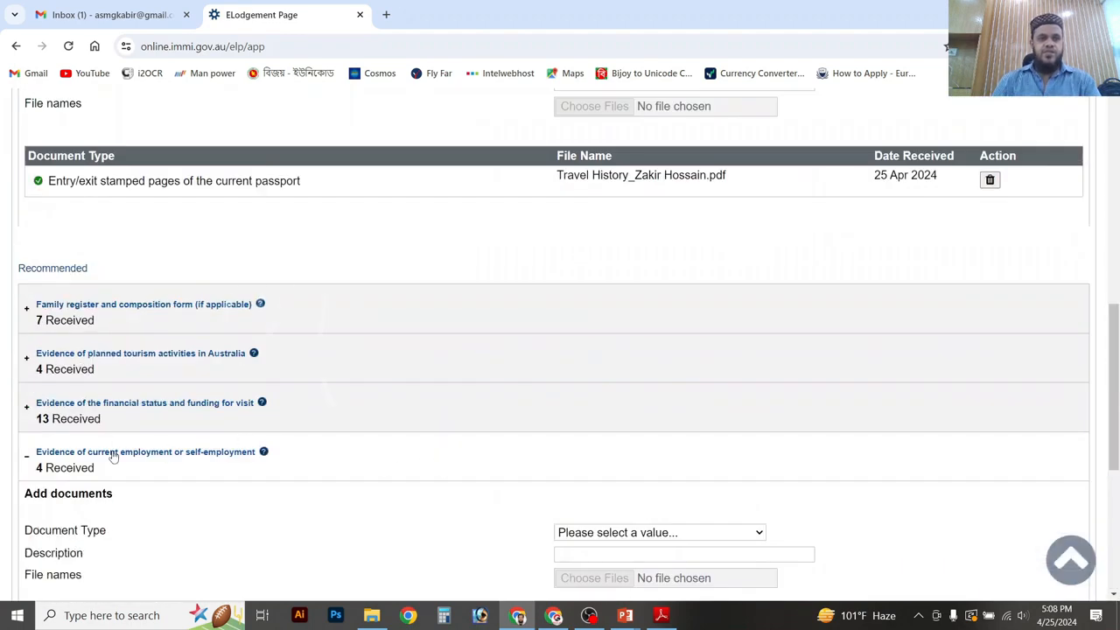
# Expand the evidence of financial status and funding for visit, and review its attached files along with the other document categories
pyautogui.click(353, 409)
pyautogui.scroll(-7, 475, 420)
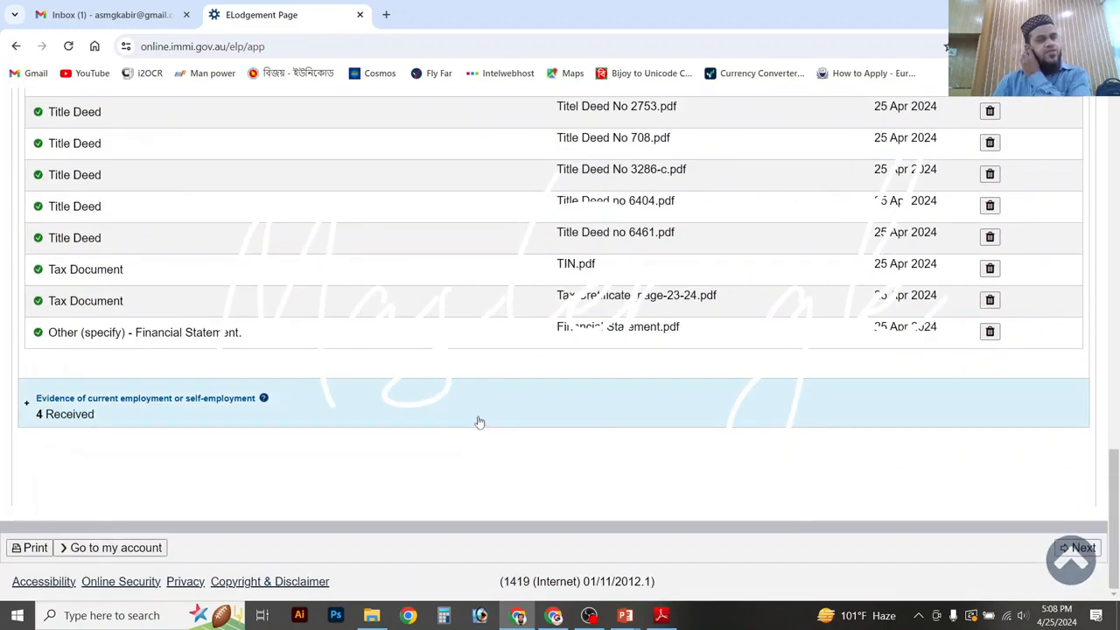
pyautogui.scroll(8, 480, 421)
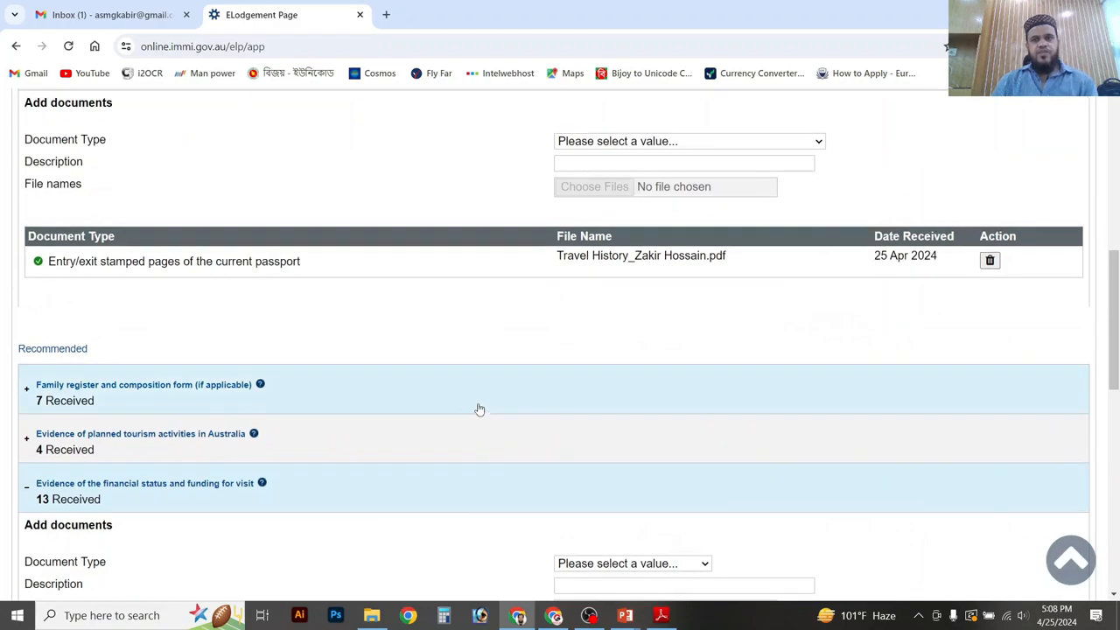
pyautogui.scroll(-8, 481, 419)
pyautogui.scroll(10, 499, 485)
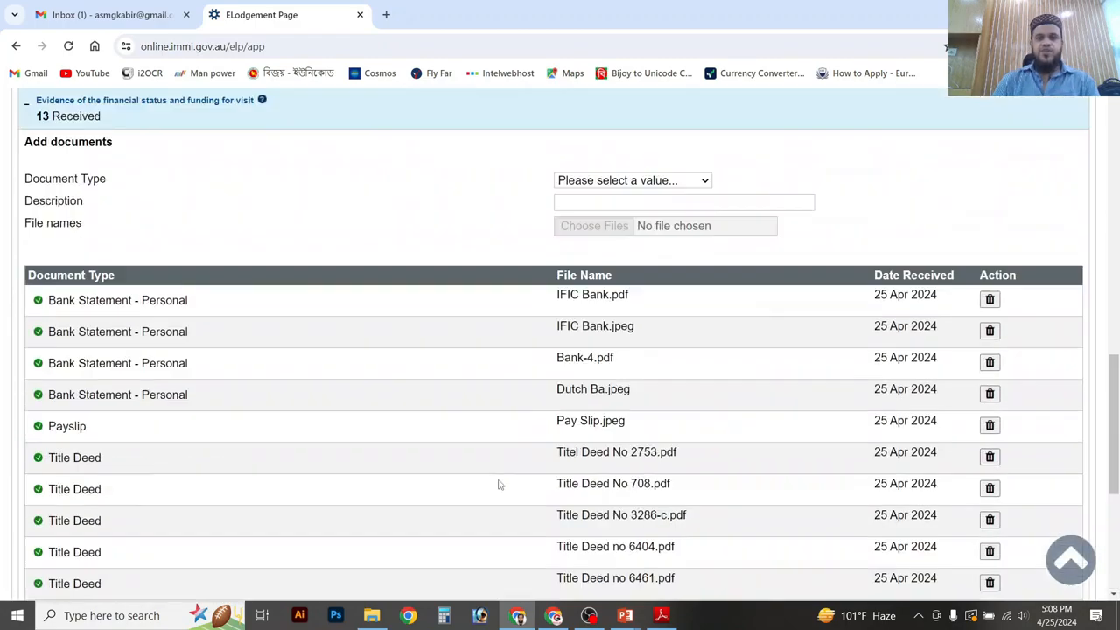
pyautogui.scroll(5, 508, 478)
pyautogui.scroll(-15, 512, 468)
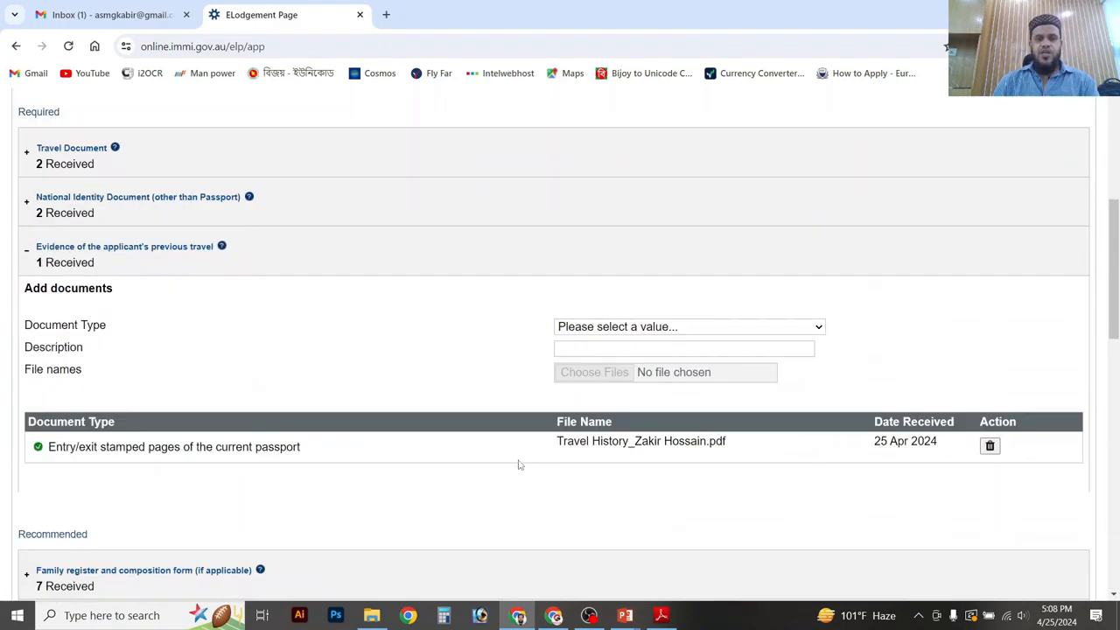
pyautogui.scroll(-1, 415, 505)
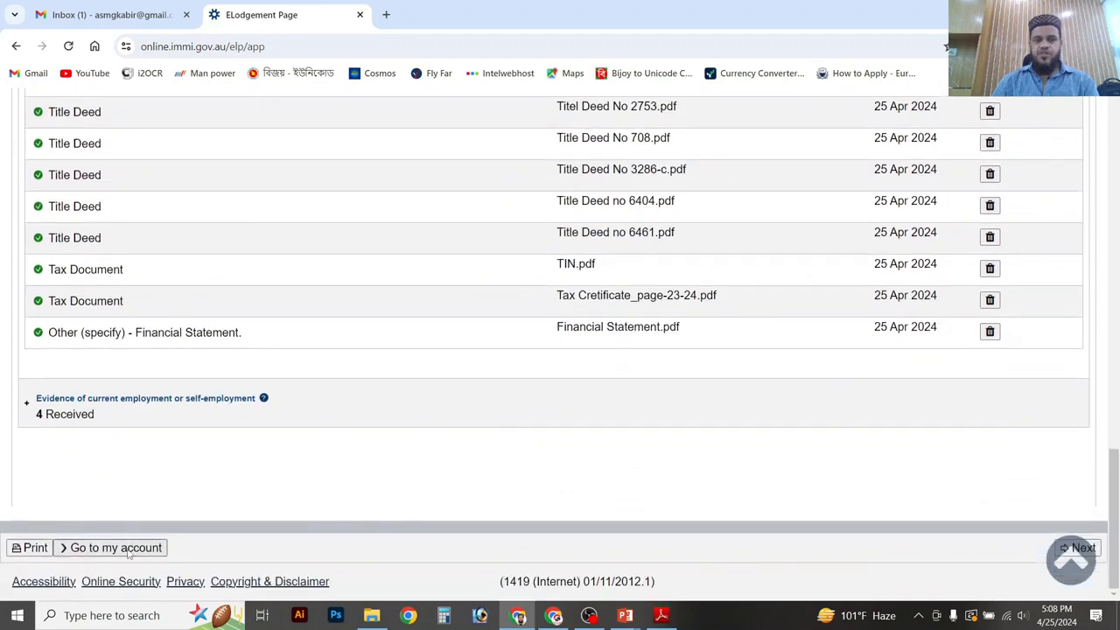